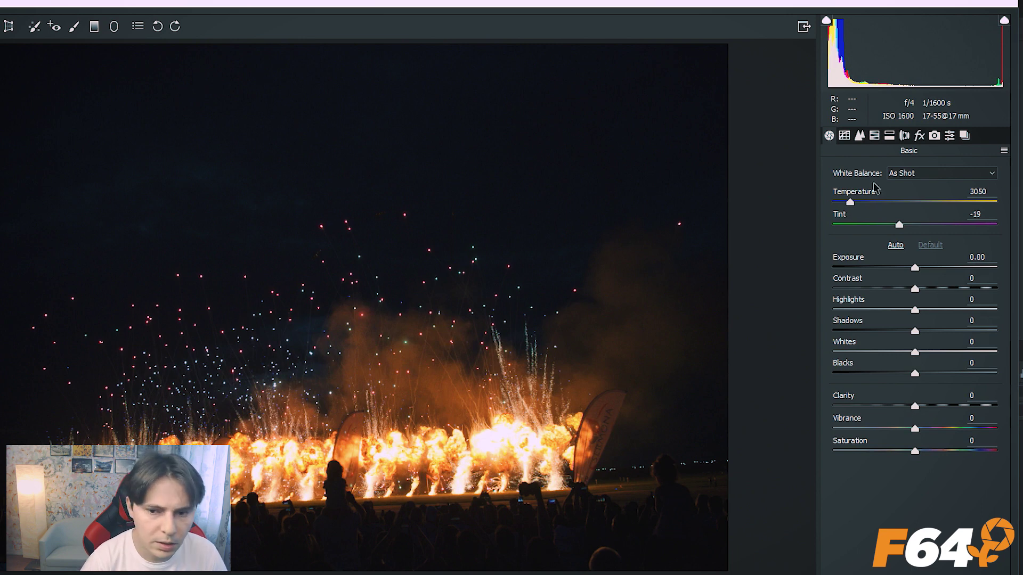
- Set white balance to Auto, lower exposure, and set contrast +20, highlights -18, shadows +74
click(902, 173)
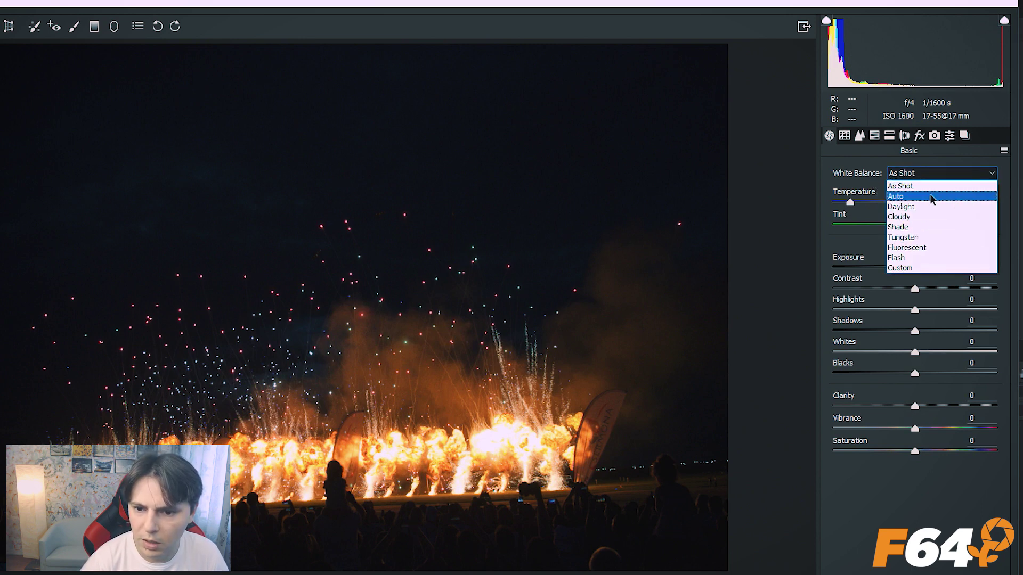
click(929, 195)
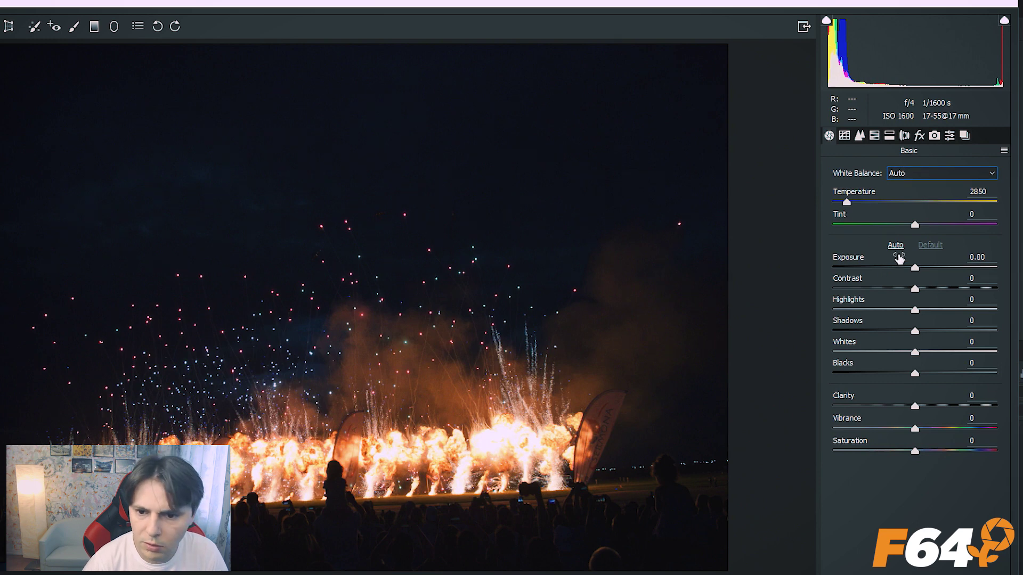
click(914, 268)
drag(915, 268, 906, 270)
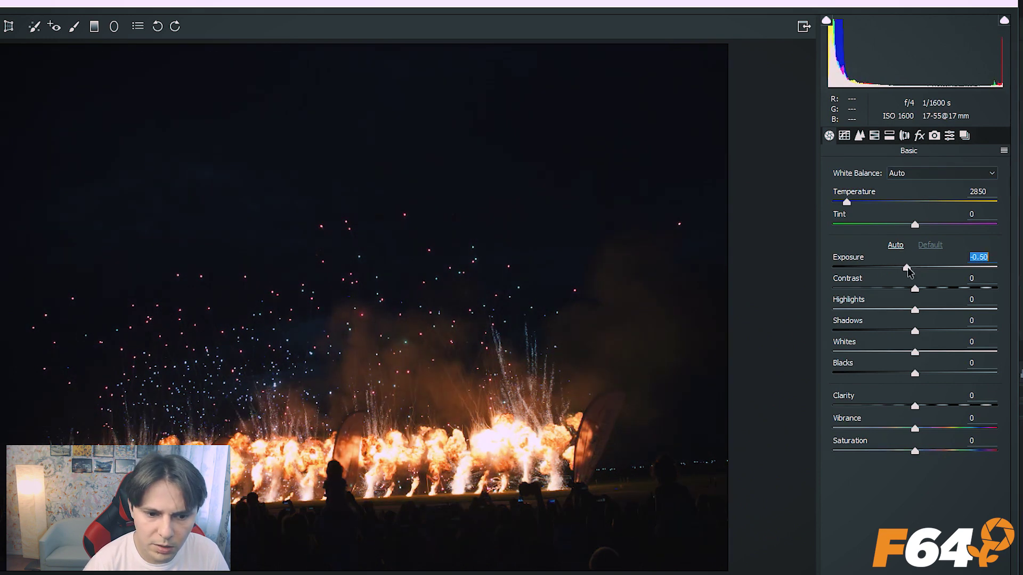
click(931, 288)
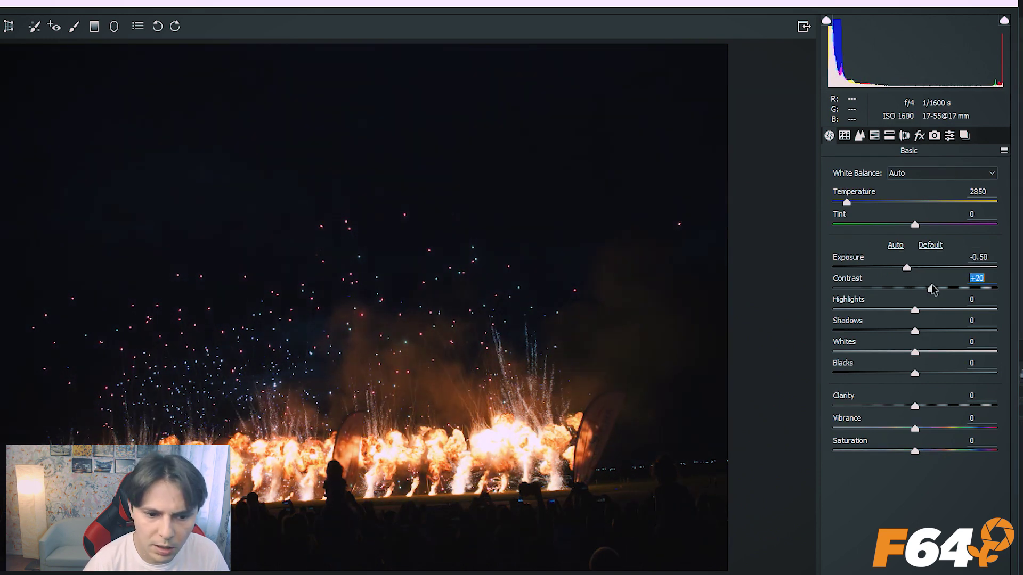
drag(915, 310, 898, 310)
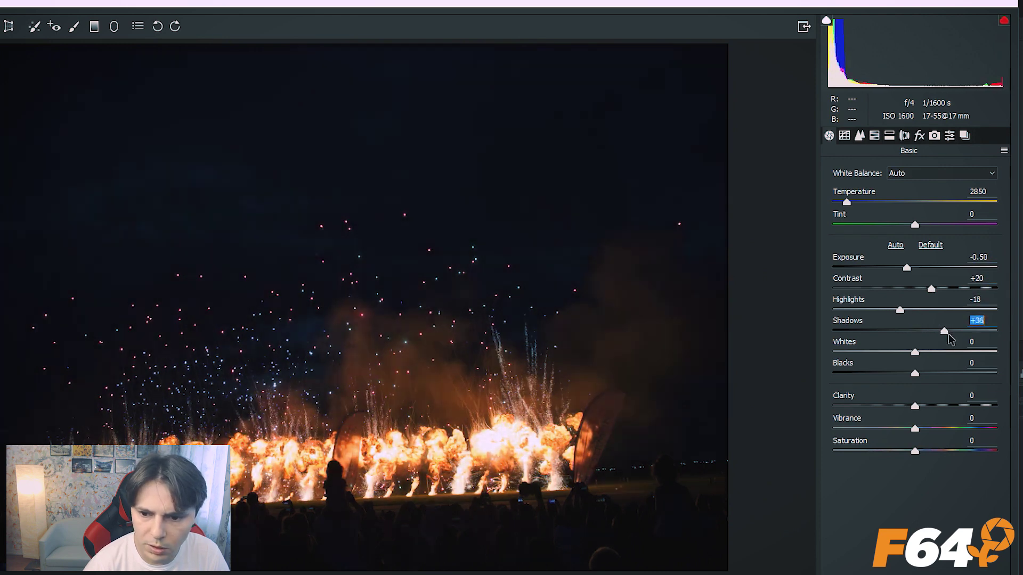
drag(916, 331, 975, 331)
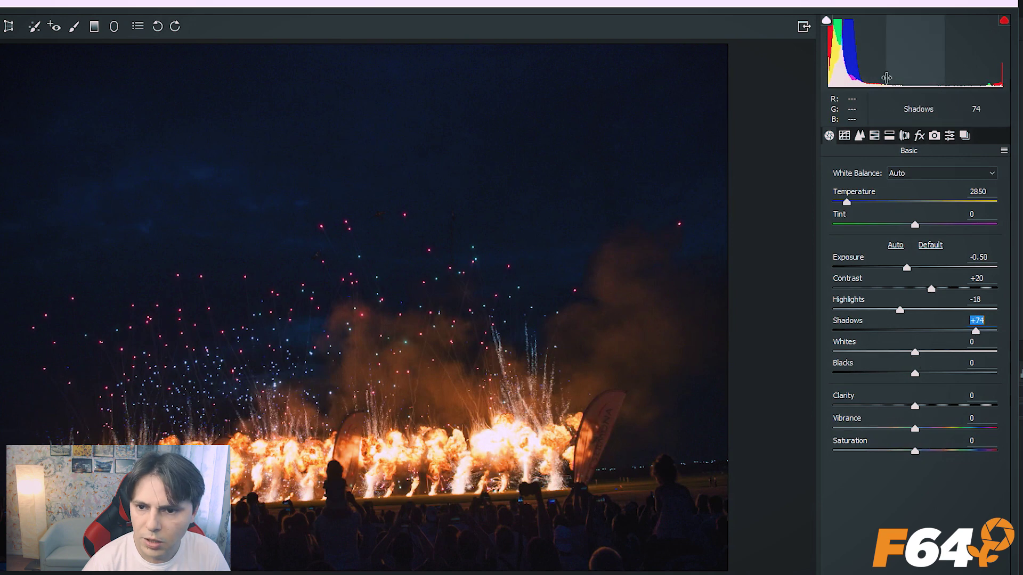
mouse_move(885, 48)
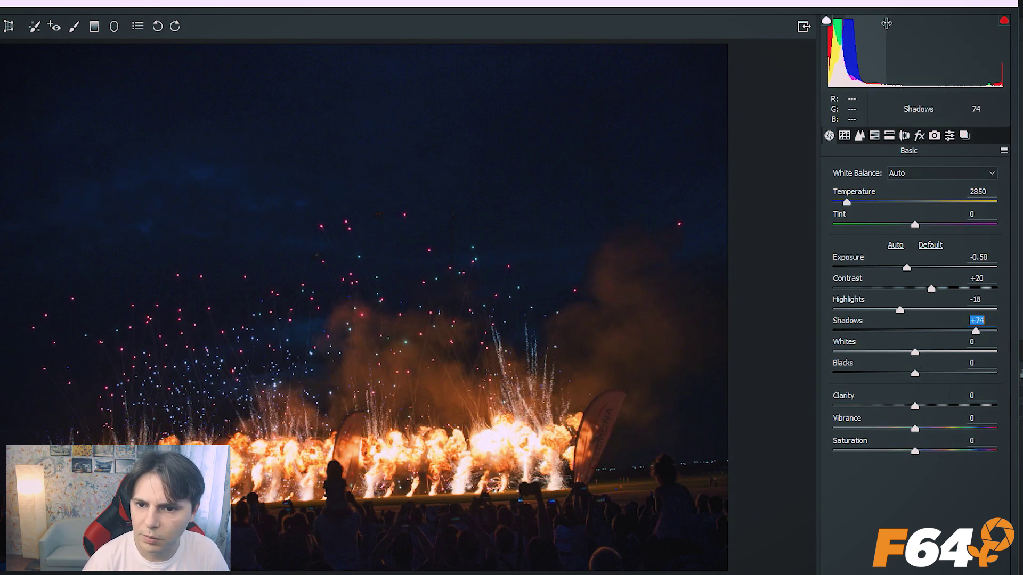
- Raise clarity to +38 and vibrance to +23, and settle exposure at -0.40
mouse_move(914, 406)
mouse_down()
mouse_move(944, 406)
mouse_move(956, 429)
mouse_move(933, 431)
mouse_up()
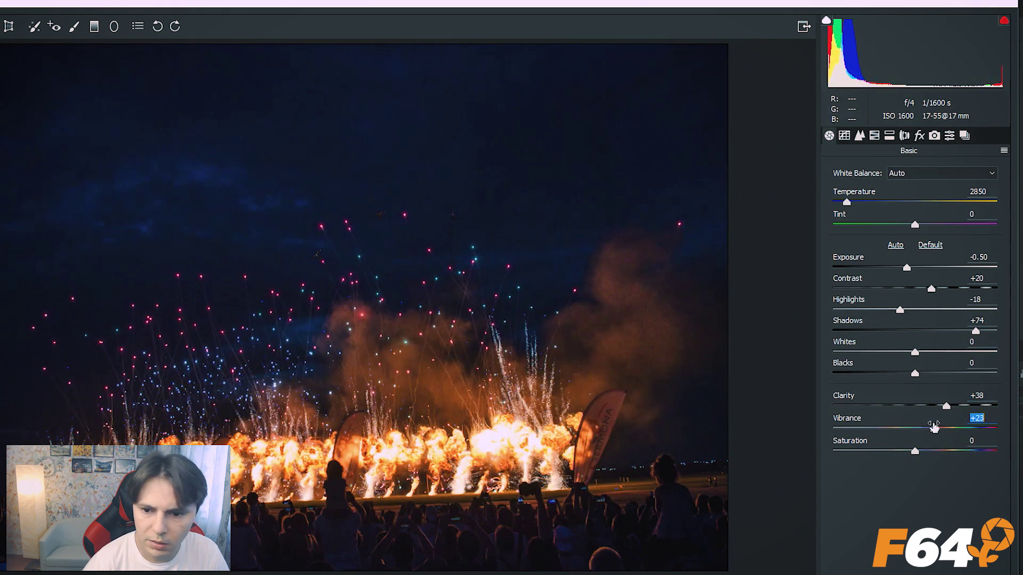
click(930, 288)
drag(906, 267, 909, 268)
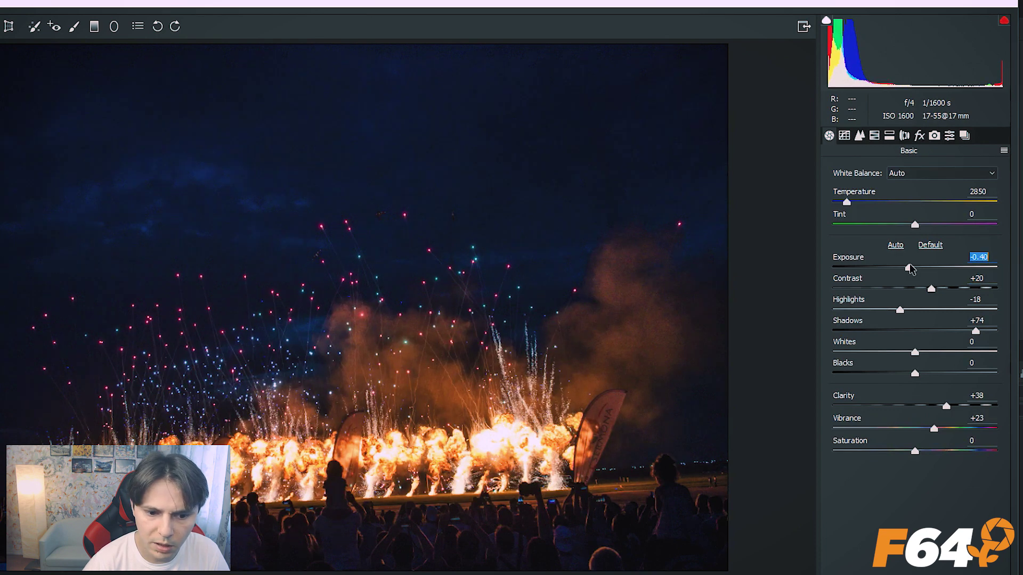
click(844, 136)
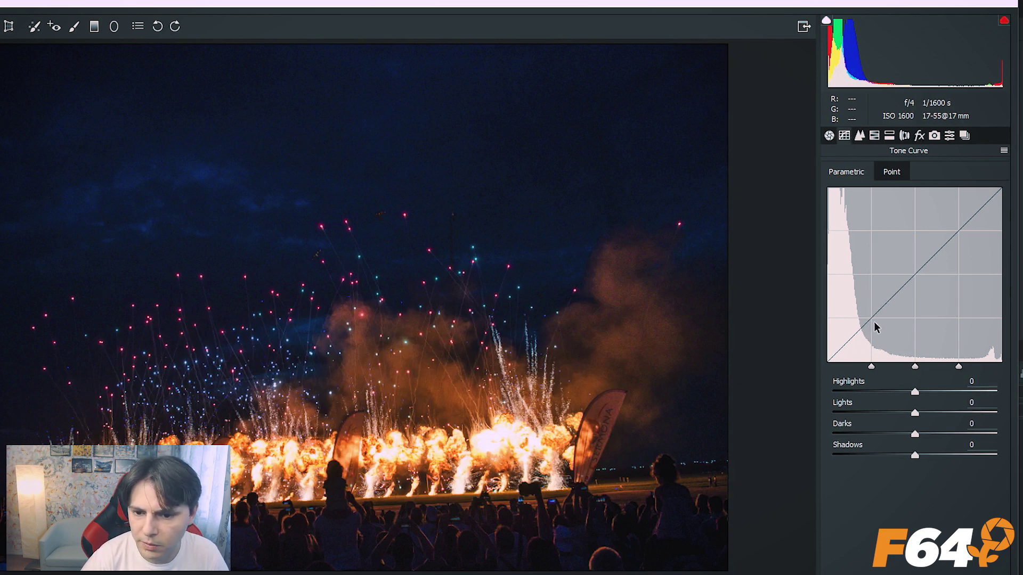
- Shape a gentle S point curve, moving 69 down to 52 and 181 up to 197
click(884, 175)
drag(872, 367, 875, 374)
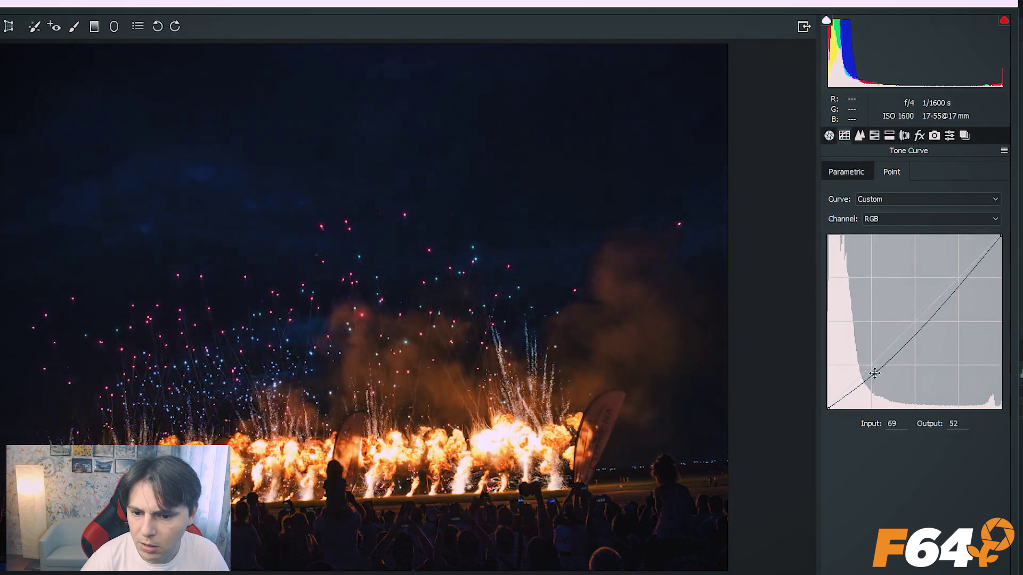
drag(965, 278, 950, 274)
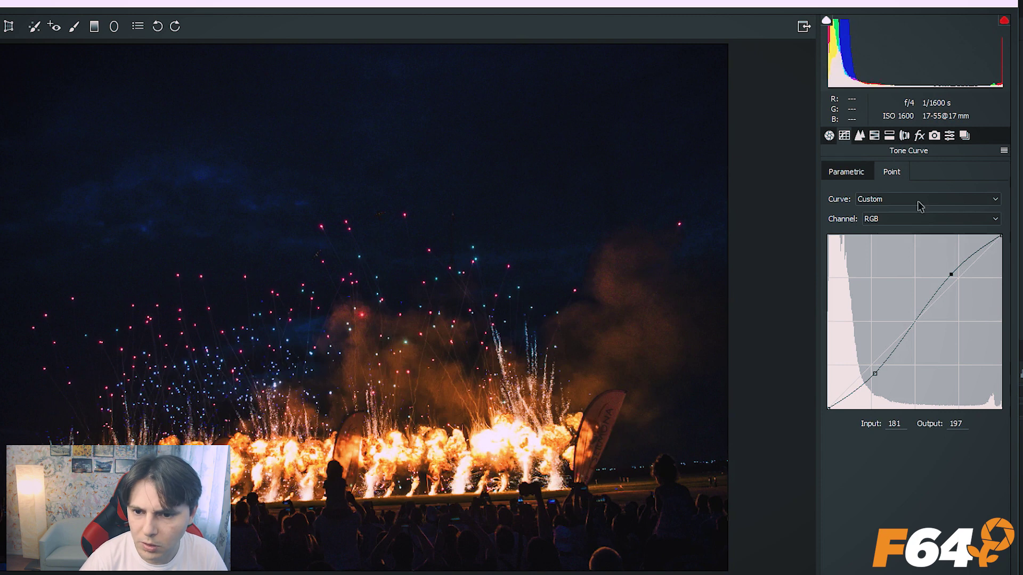
click(860, 137)
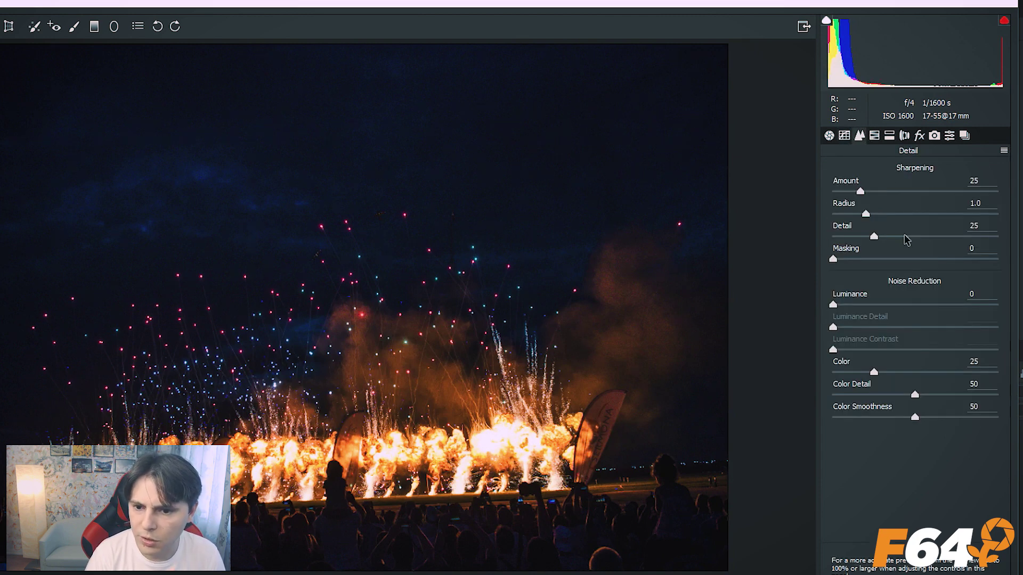
- Zoom into the explosions; set luminance noise reduction 26, sharpening amount 46, masking 80
click(653, 487)
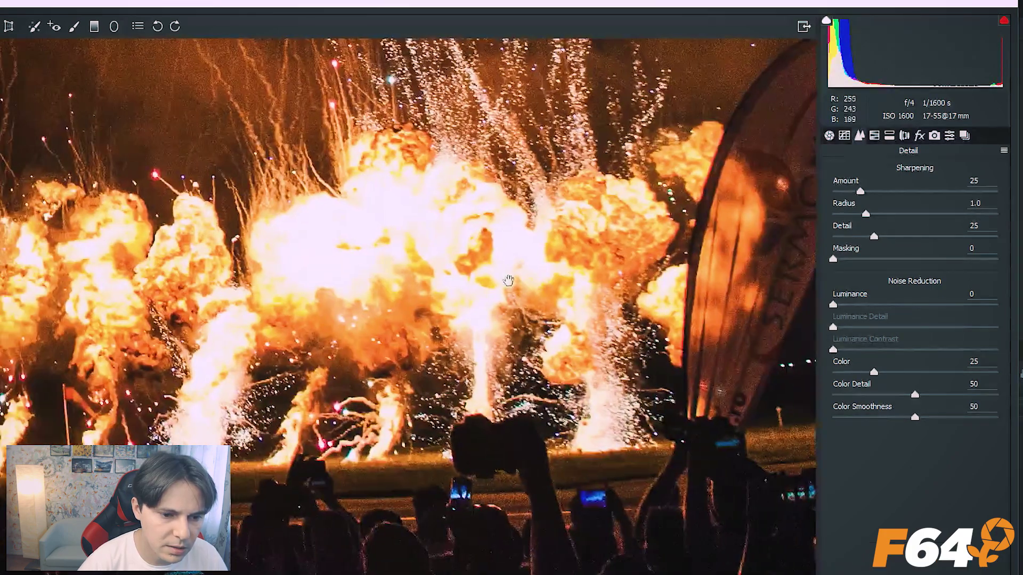
mouse_move(271, 234)
mouse_down()
mouse_move(697, 226)
mouse_move(788, 504)
mouse_up()
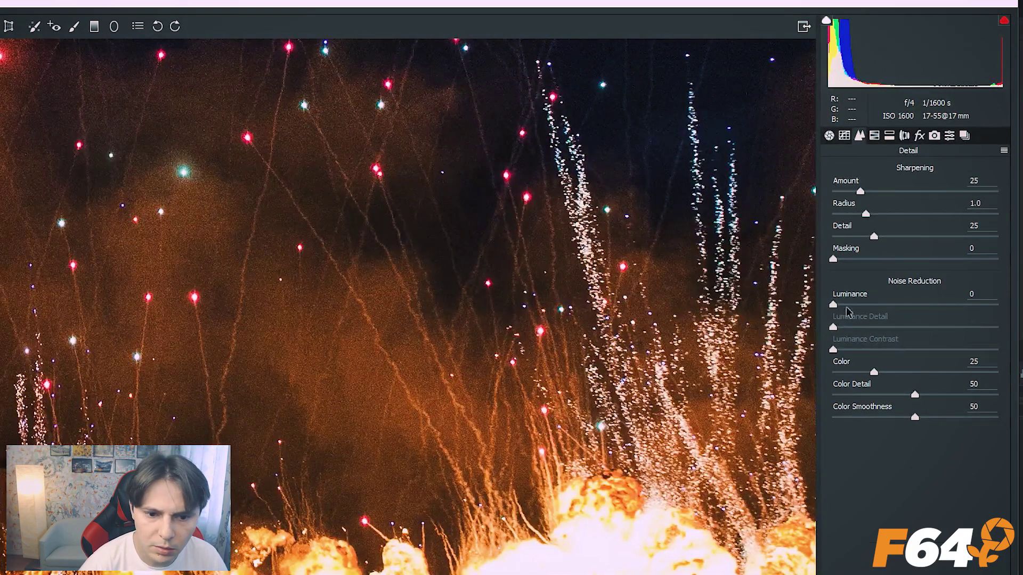
mouse_move(882, 304)
mouse_down()
mouse_move(902, 315)
mouse_move(878, 309)
mouse_up()
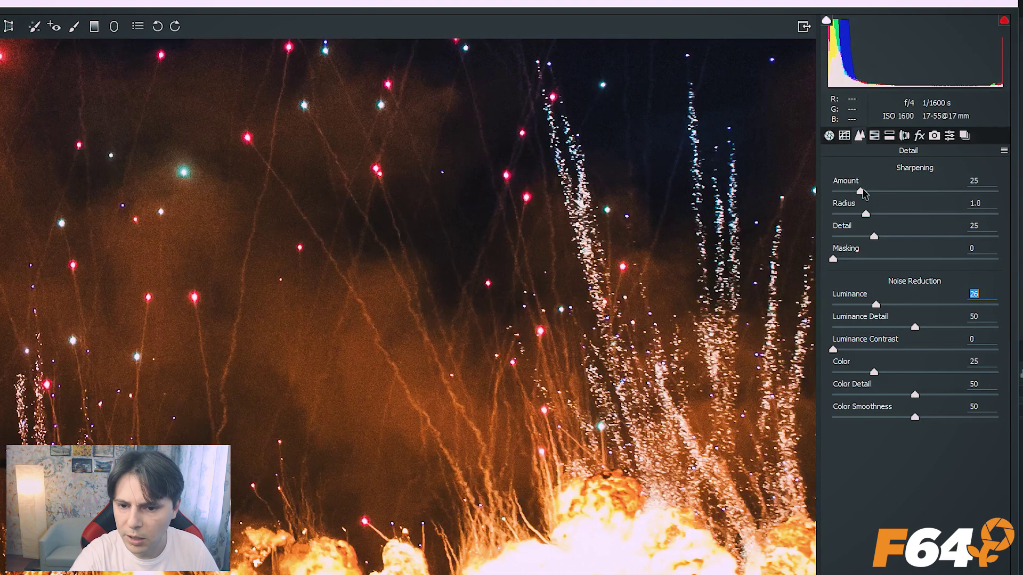
mouse_move(861, 191)
mouse_down()
mouse_move(922, 191)
mouse_move(909, 193)
mouse_up()
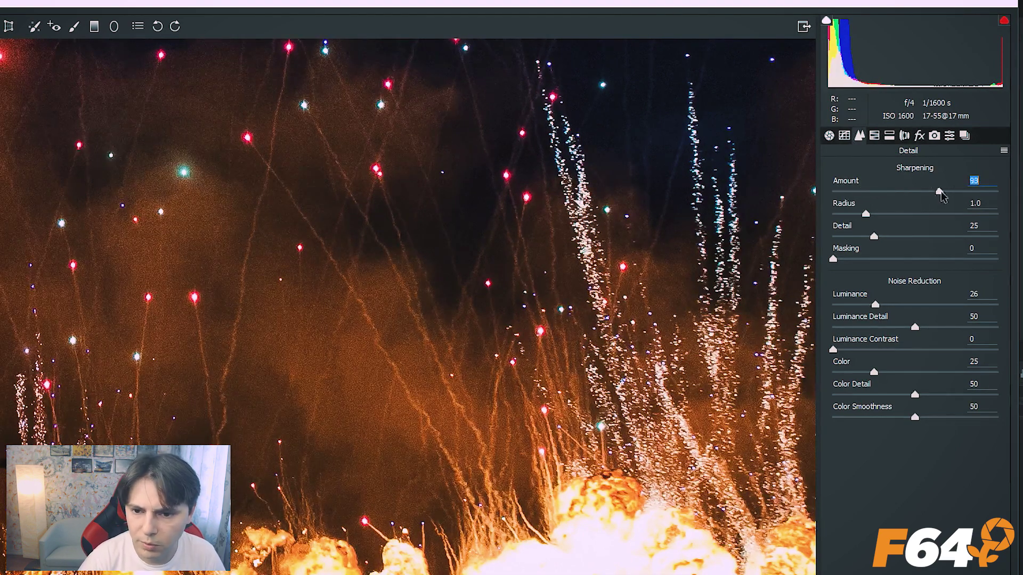
drag(909, 195, 1015, 199)
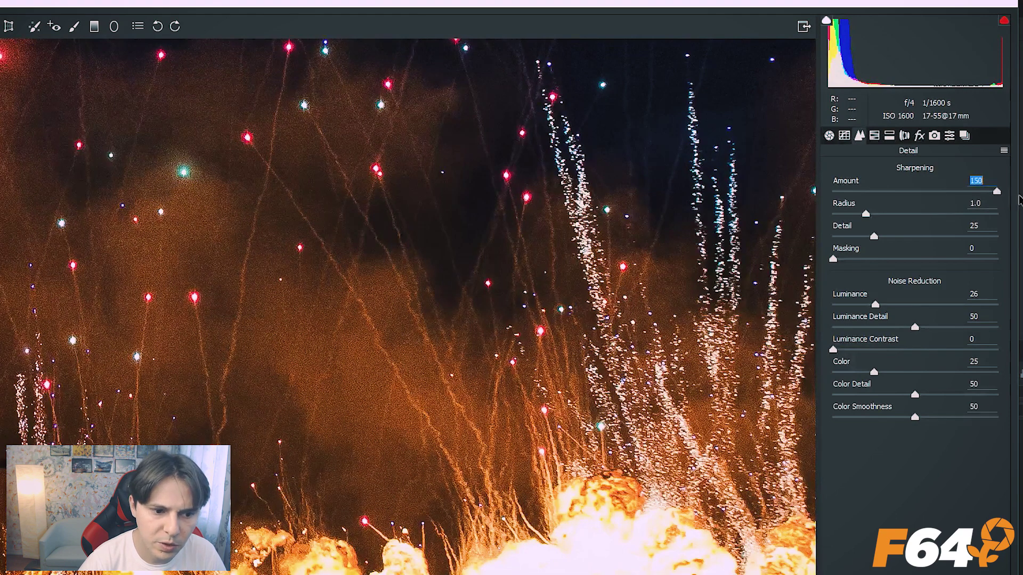
click(883, 191)
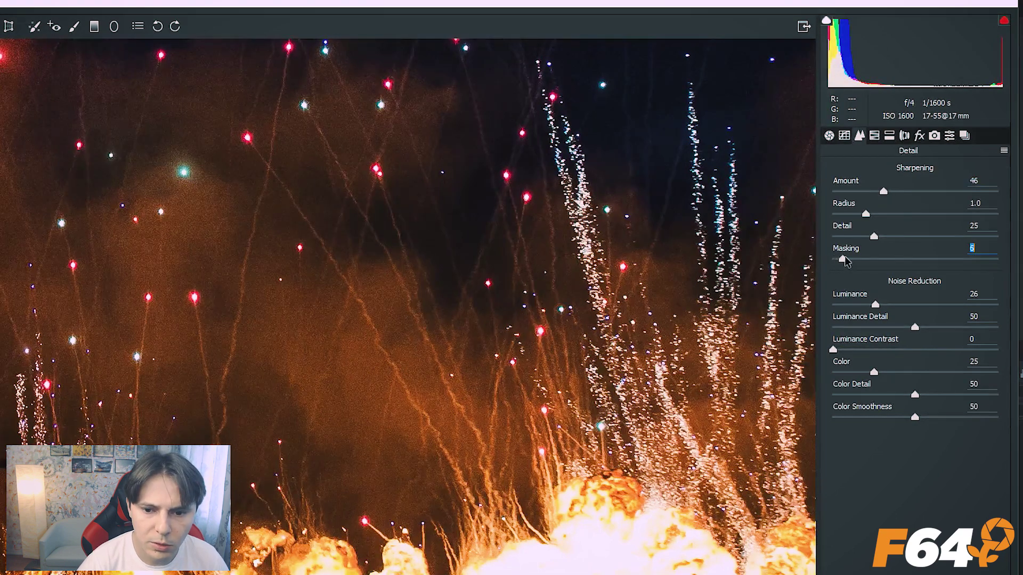
mouse_move(833, 260)
mouse_down()
mouse_move(947, 259)
mouse_move(926, 270)
mouse_move(937, 275)
mouse_move(963, 259)
mouse_up()
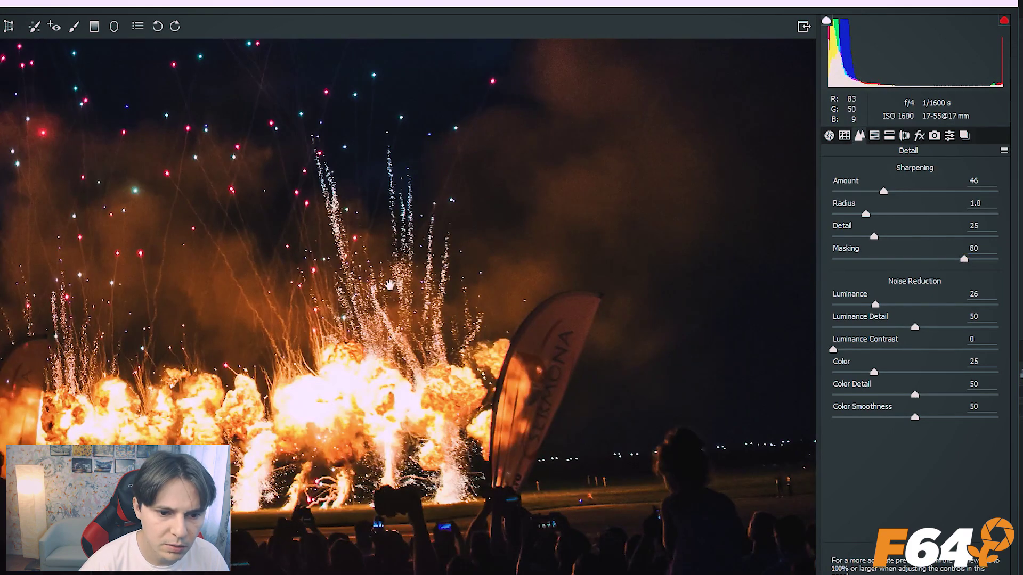
drag(391, 285, 582, 313)
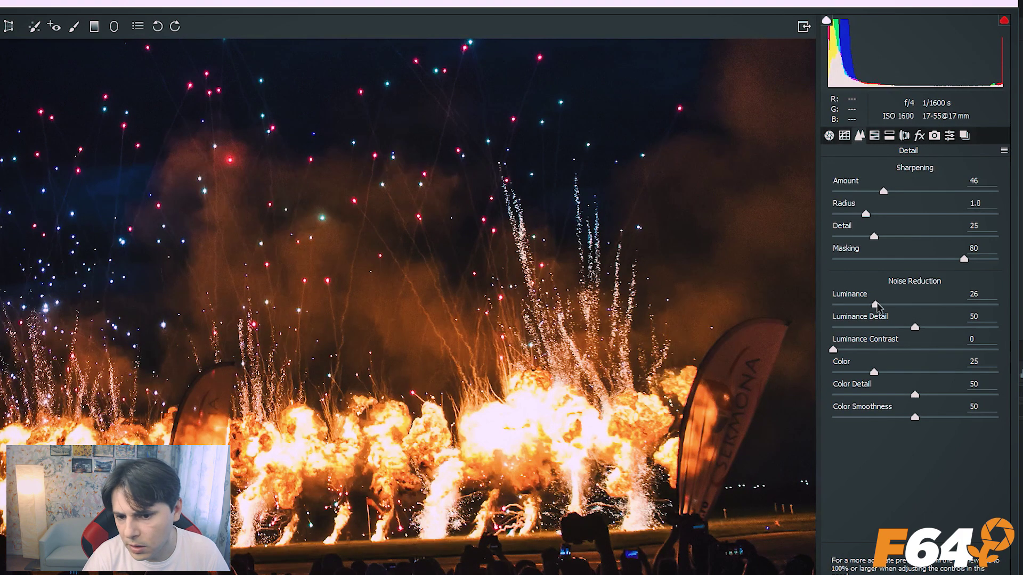
- Compare luminance noise reduction at 100 and 4 on the trails, settle at 20, and fit the view
drag(876, 304, 1003, 311)
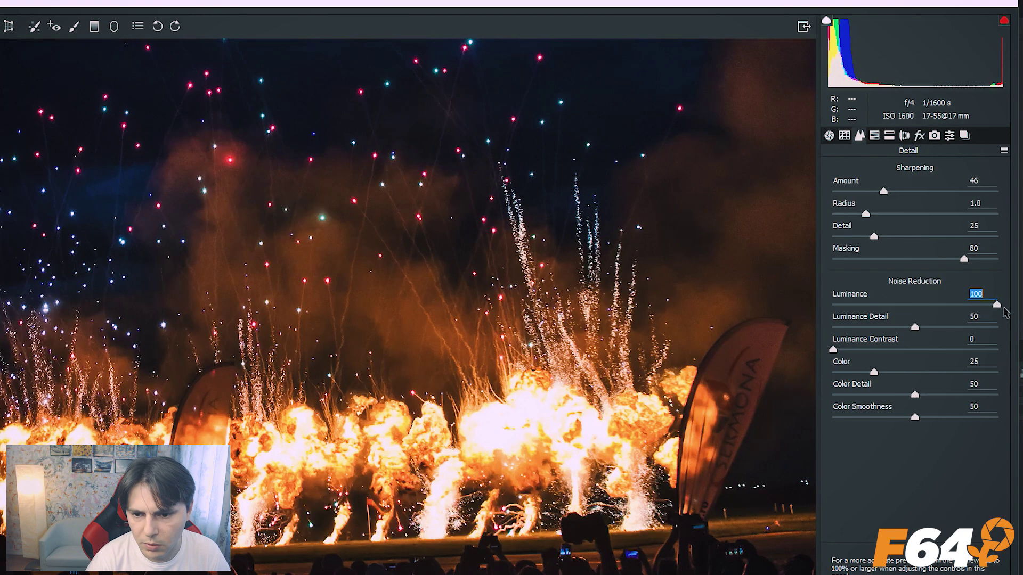
click(463, 293)
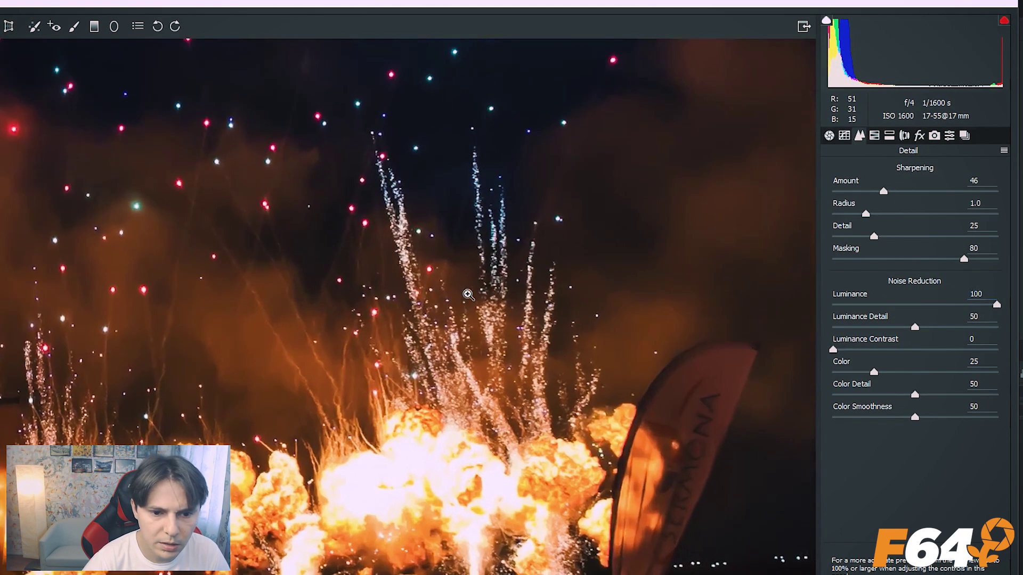
click(247, 281)
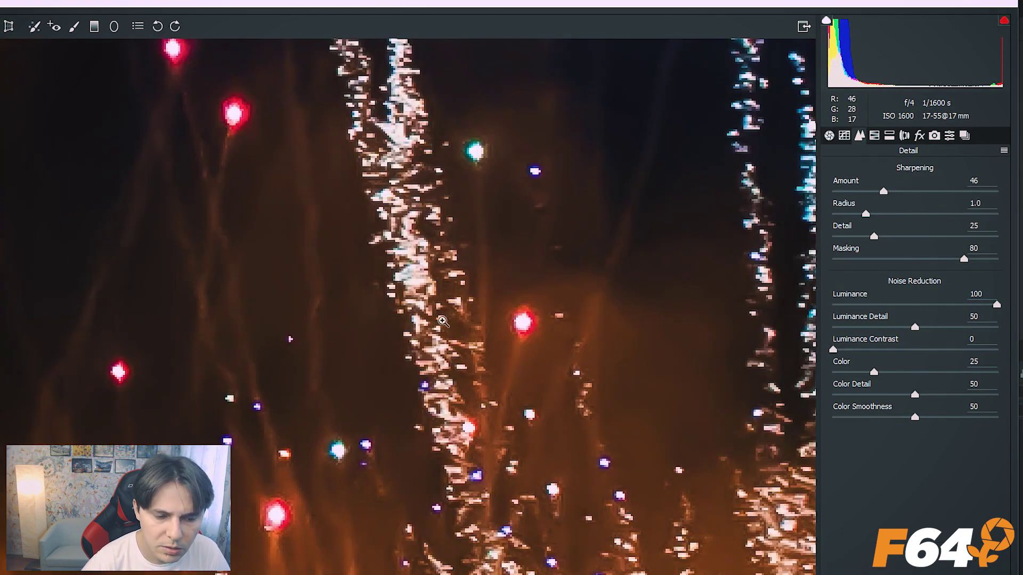
drag(945, 312, 839, 306)
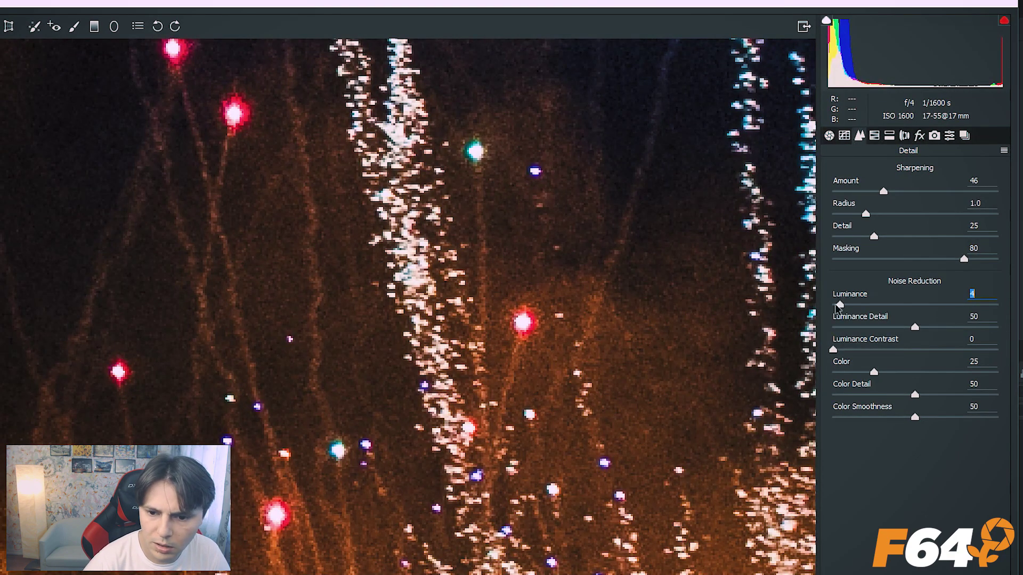
drag(839, 306, 868, 305)
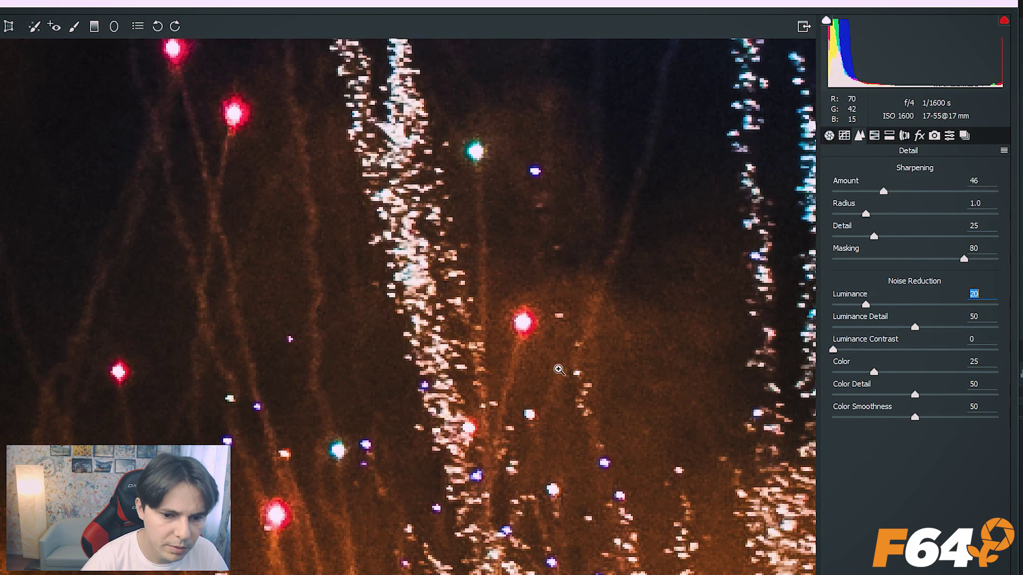
key(ctrl+0)
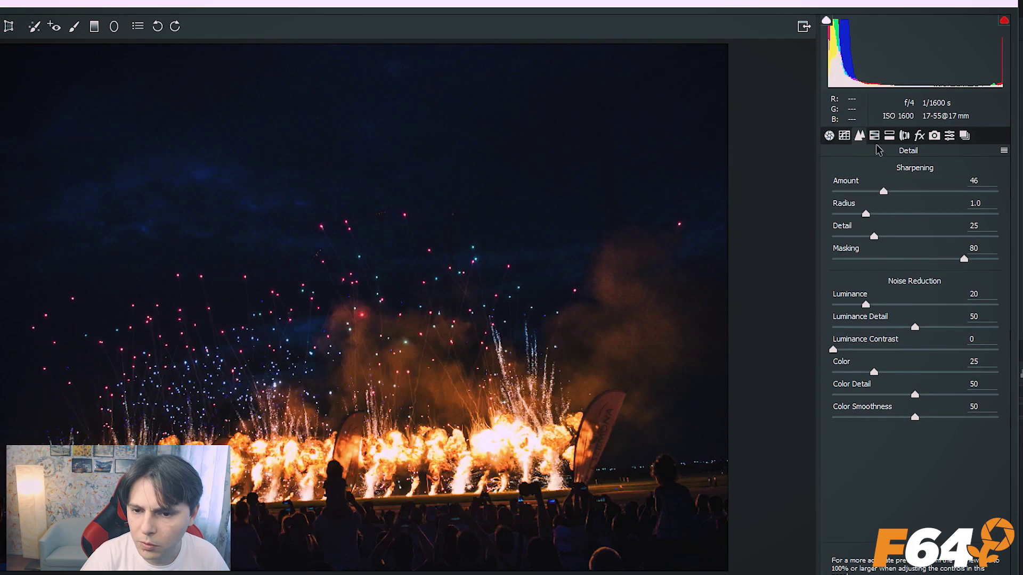
- In HSL/Grayscale Saturation, set Blues to +38, Greens to +36 and Yellows to +17
click(876, 136)
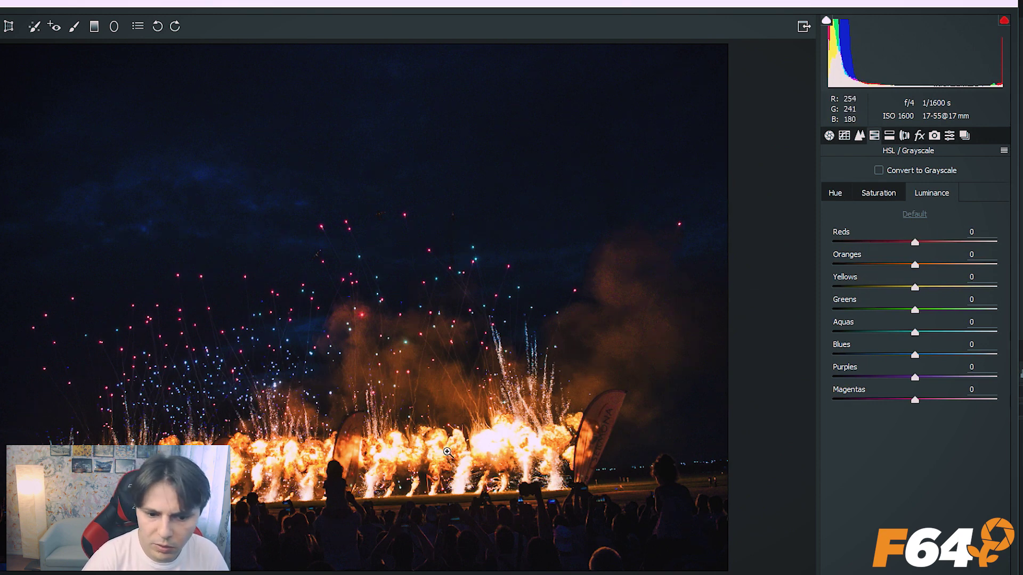
click(878, 193)
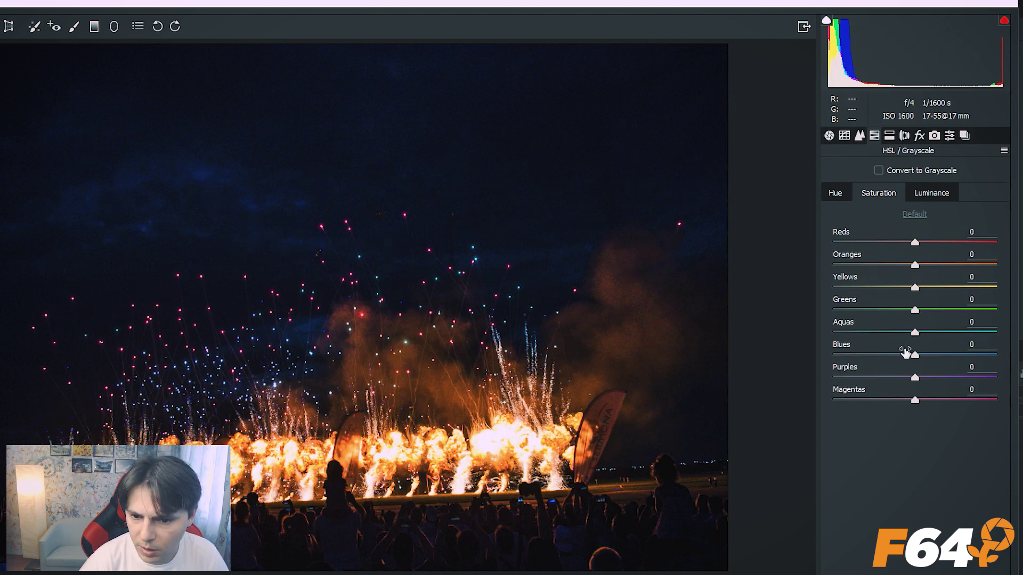
text(-100)
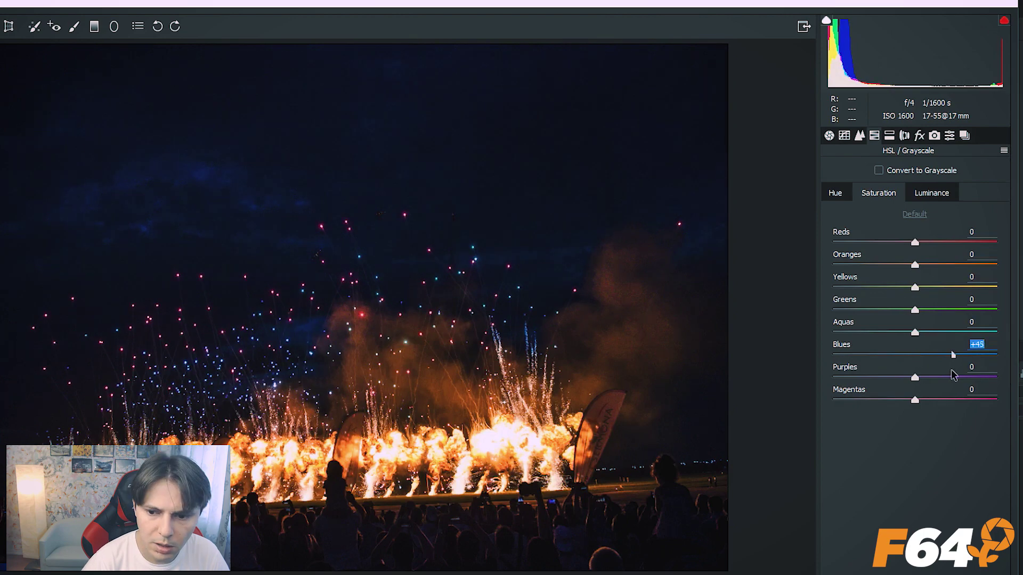
key(Return)
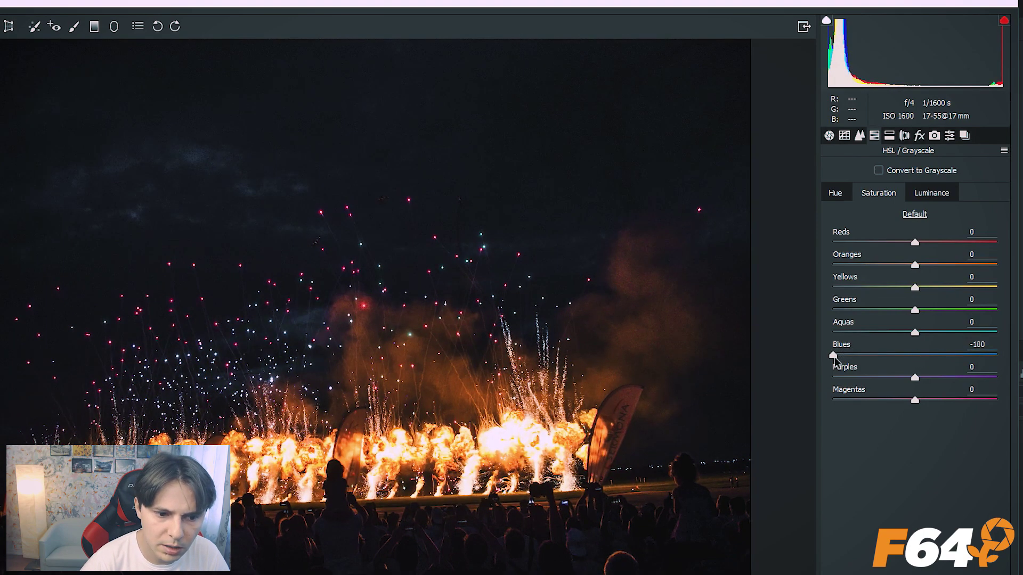
drag(834, 357, 942, 364)
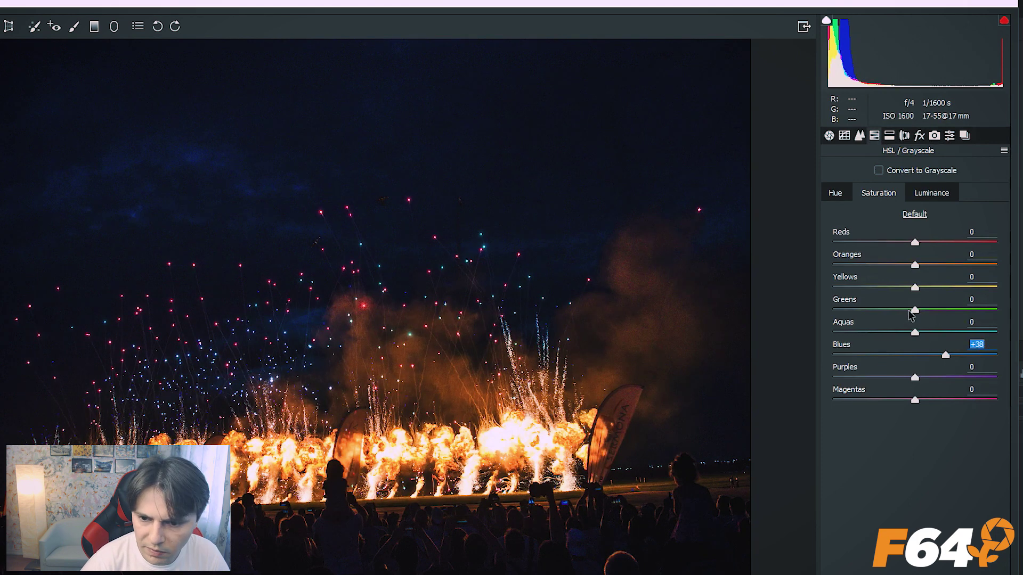
mouse_move(913, 315)
mouse_down()
mouse_move(934, 318)
mouse_move(952, 293)
mouse_move(929, 290)
mouse_up()
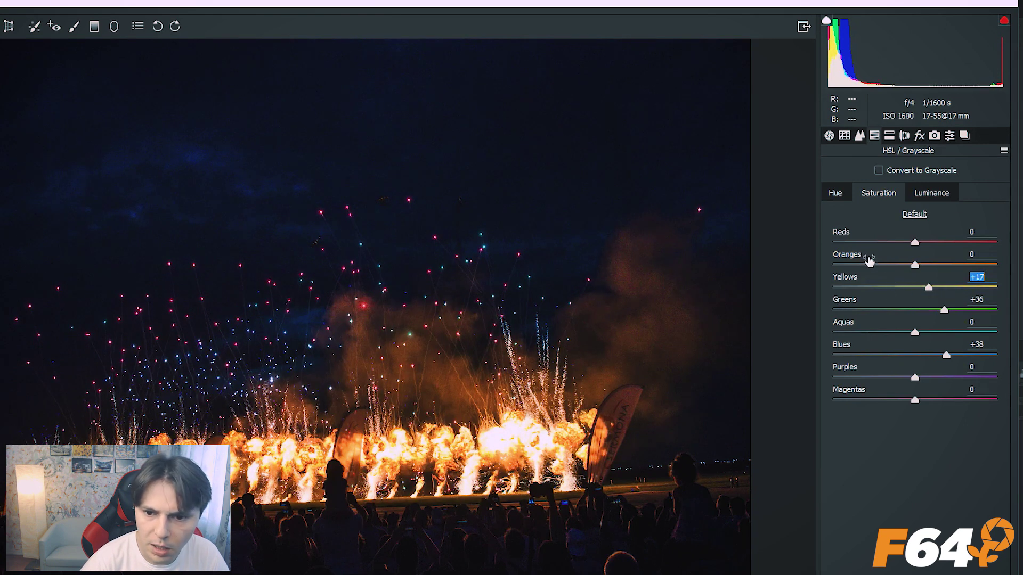
click(835, 193)
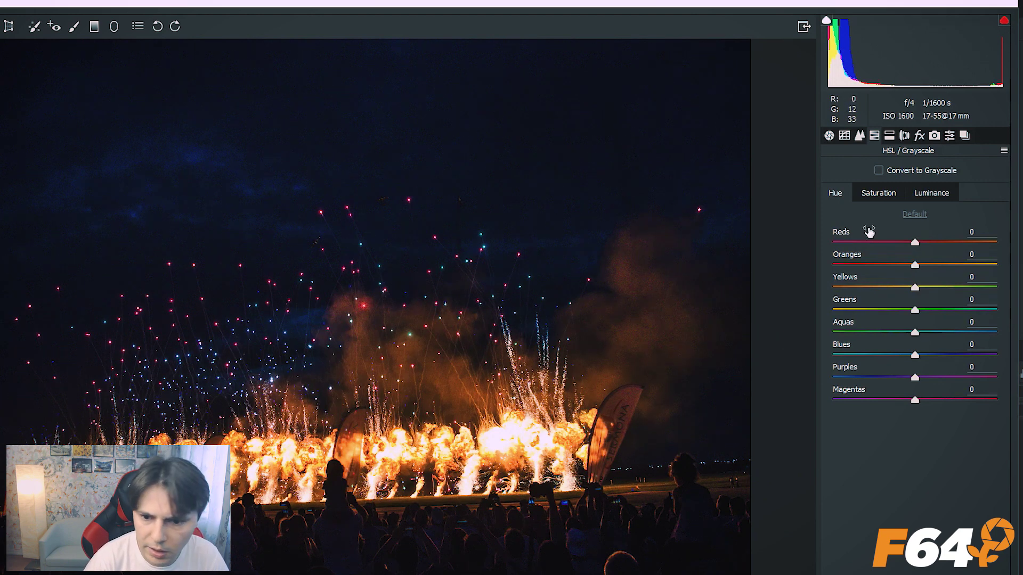
- Shift hue Aquas +3 and Blues +6, and raise Blues luminance to +93
mouse_move(914, 332)
mouse_down()
mouse_move(1008, 365)
mouse_move(801, 368)
mouse_move(1012, 364)
mouse_move(920, 354)
mouse_up()
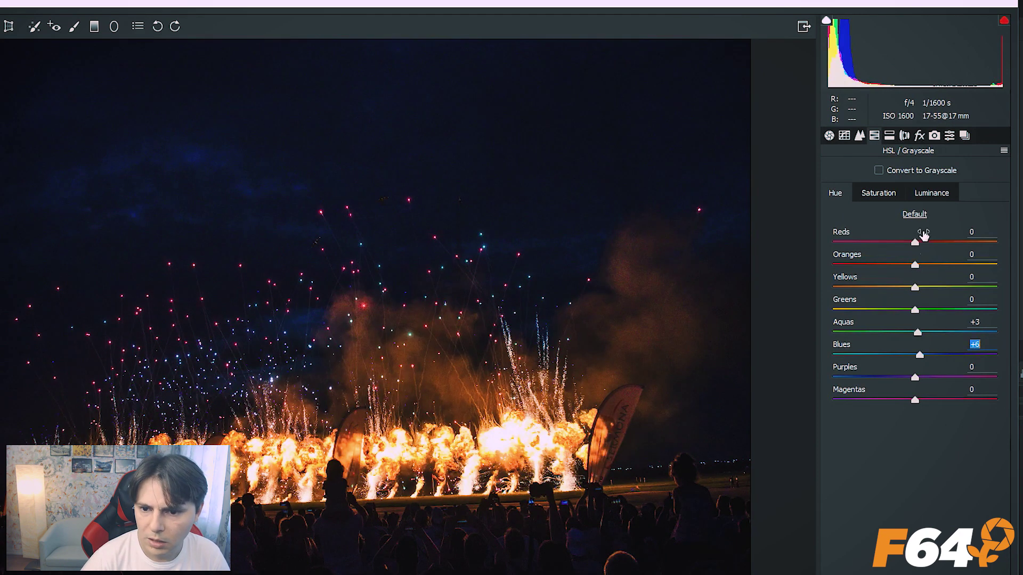
click(932, 193)
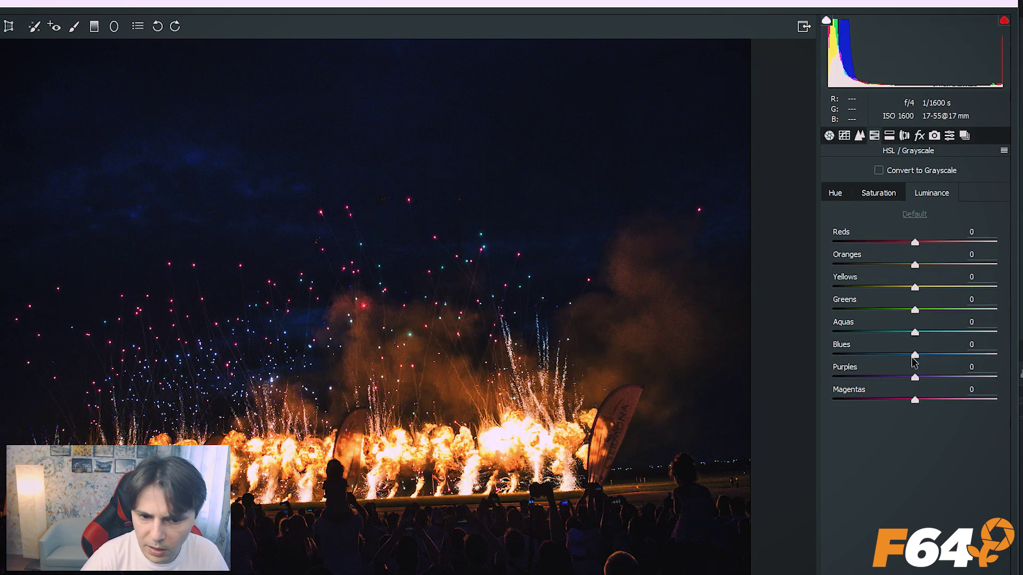
mouse_move(914, 356)
mouse_down()
mouse_move(1002, 352)
mouse_move(833, 355)
mouse_move(990, 355)
mouse_up()
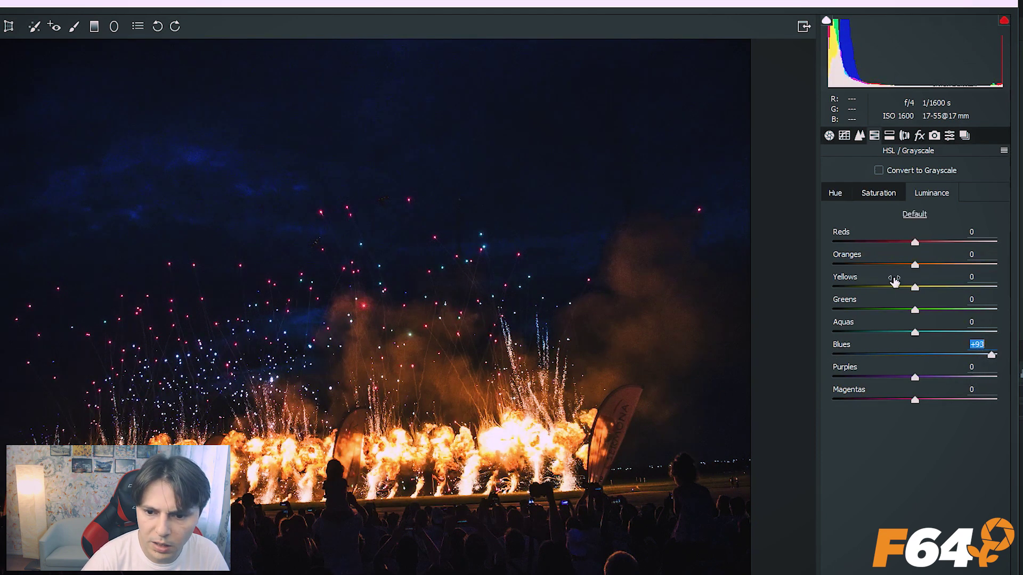
- Reset yellow luminance to 0, and toggle grayscale on and back off to keep colour
drag(915, 287, 899, 291)
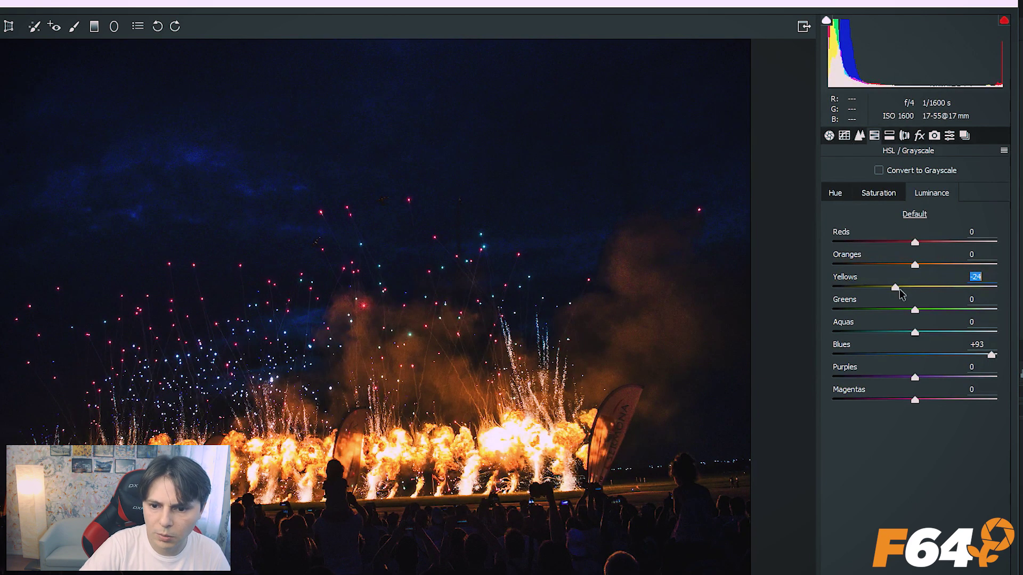
double_click(895, 288)
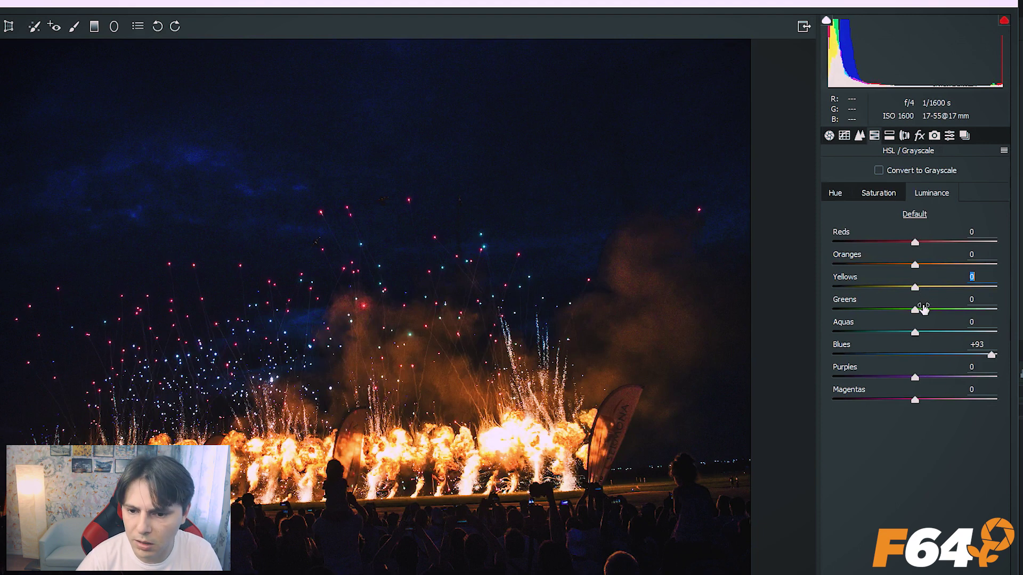
click(878, 171)
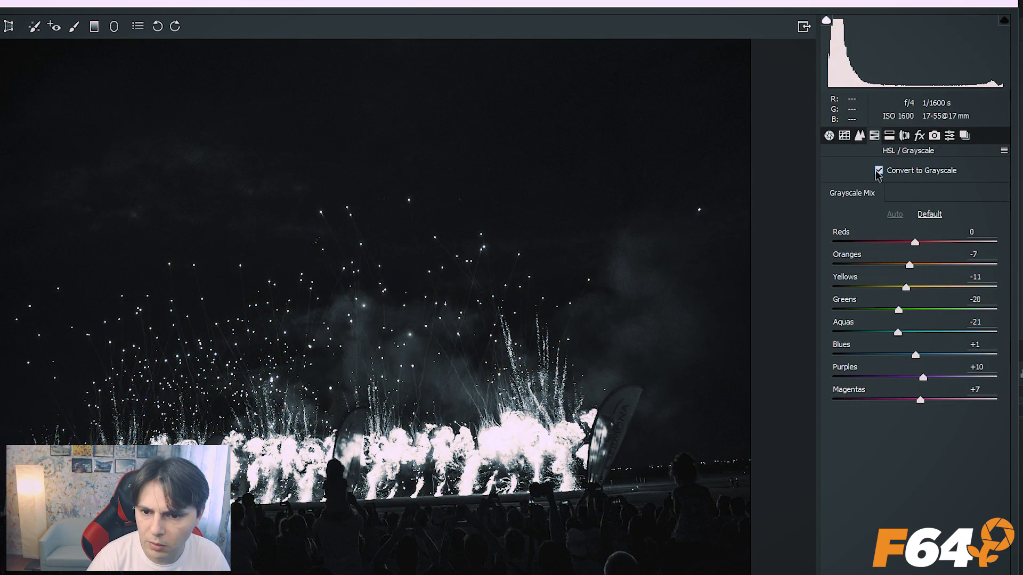
click(878, 171)
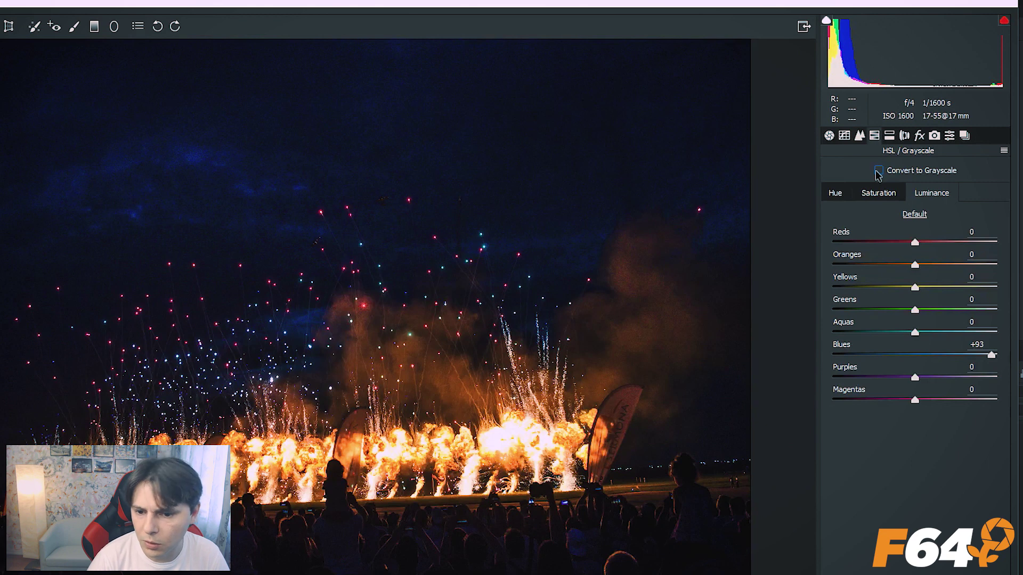
- Split-tone highlights to hue 54 and shadows to blue hue 230 with saturation 41
click(888, 137)
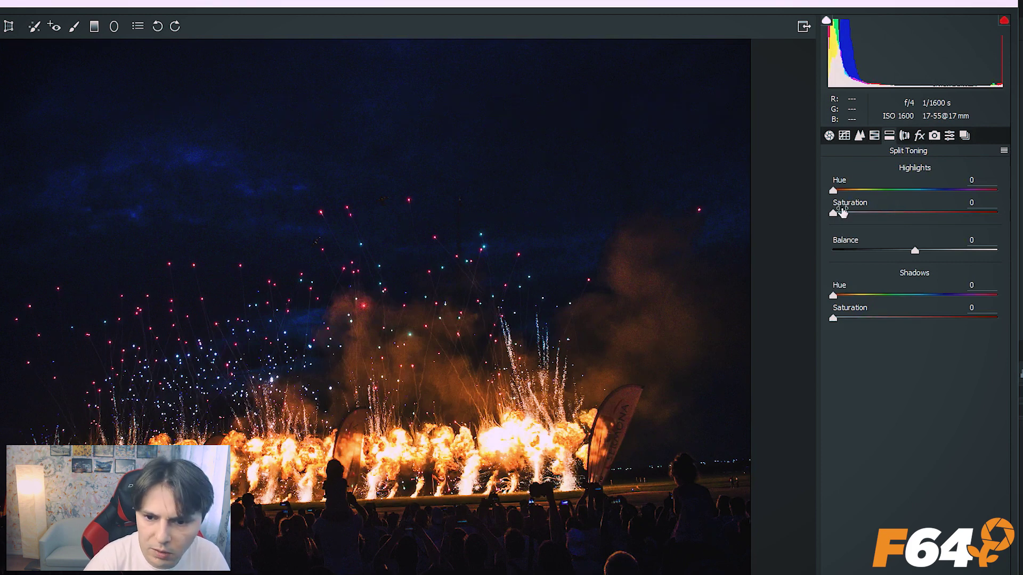
mouse_move(833, 194)
mouse_down()
mouse_move(877, 193)
mouse_move(938, 214)
mouse_up()
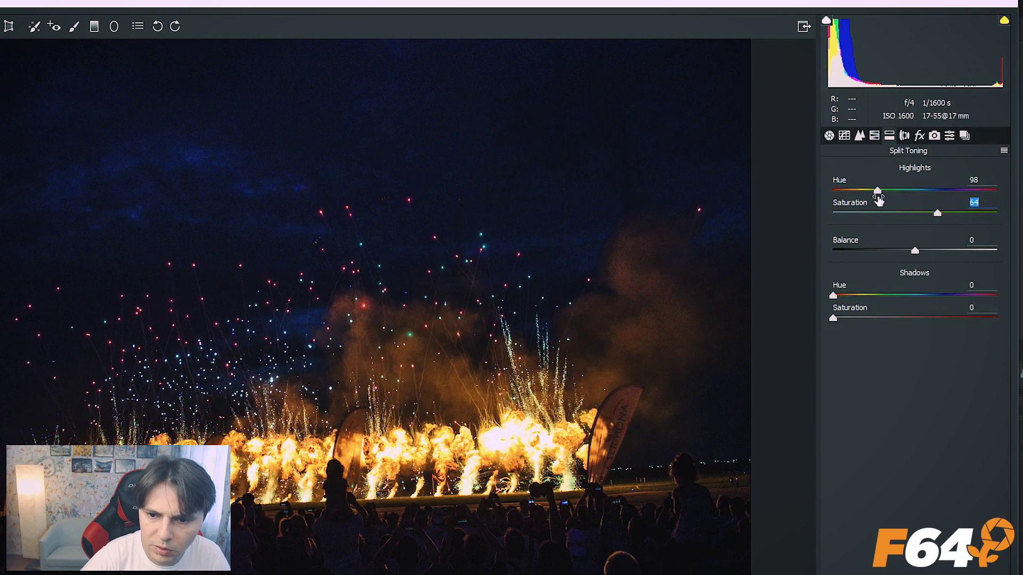
click(878, 191)
drag(878, 190, 857, 190)
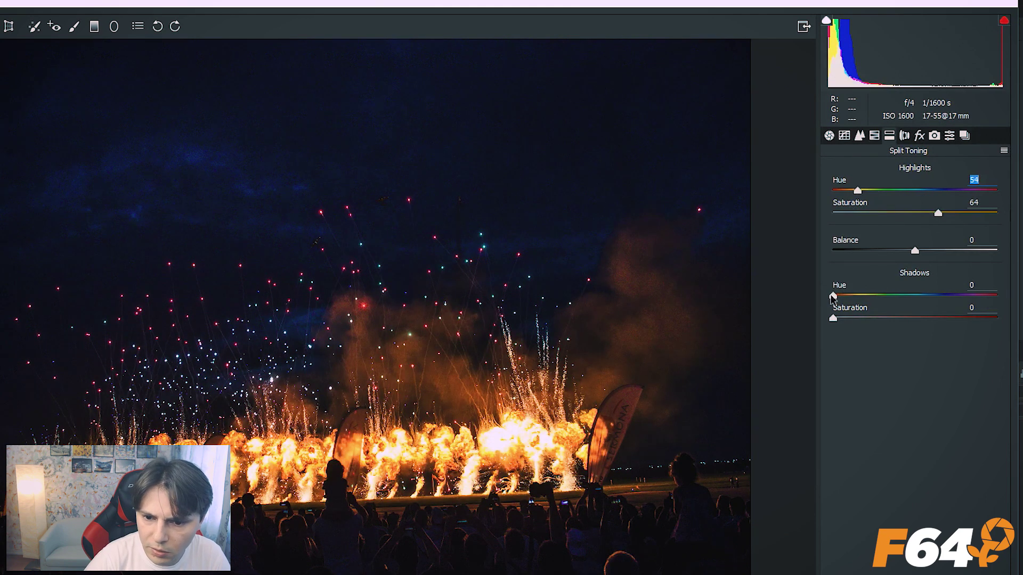
drag(833, 296, 936, 297)
drag(832, 318, 901, 318)
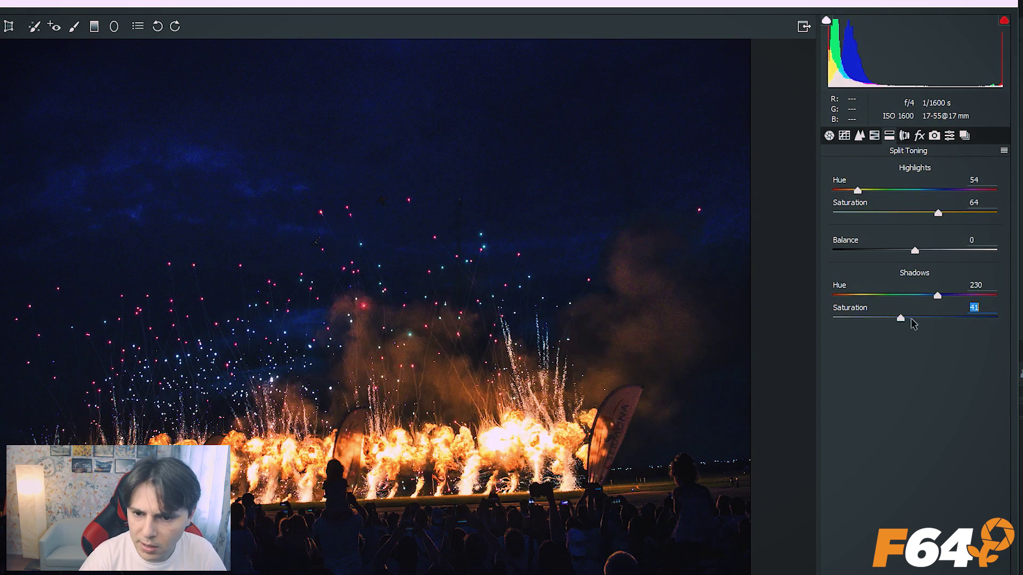
- Lower highlight saturation to 39 and reset Balance to 0
drag(938, 214, 897, 215)
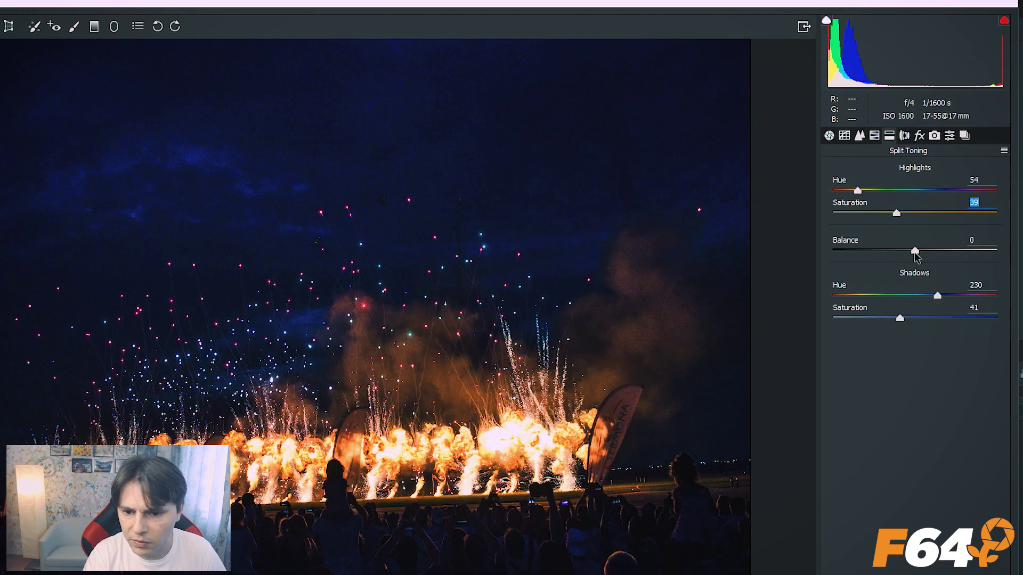
mouse_move(914, 251)
mouse_down()
mouse_move(1018, 272)
mouse_move(807, 255)
mouse_move(888, 255)
mouse_up()
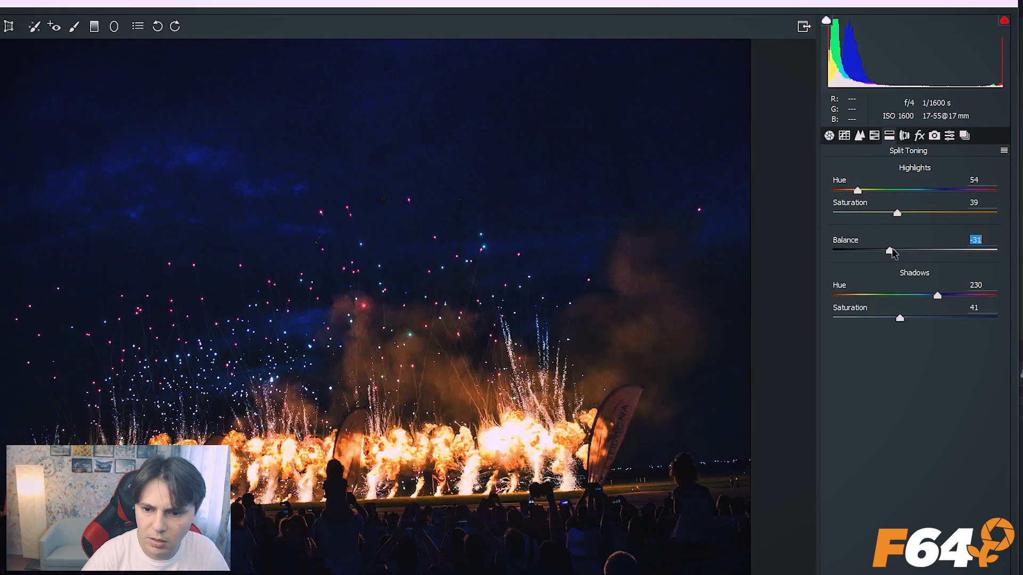
double_click(889, 251)
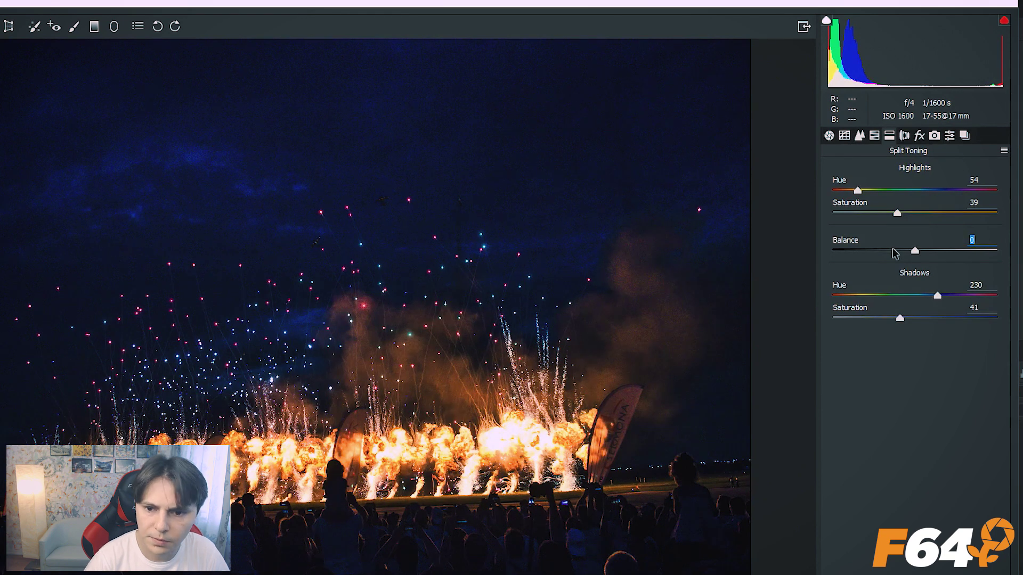
- Enable Nikon 17-55 lens profile corrections, comparing before/after, and remove chromatic aberration
click(901, 137)
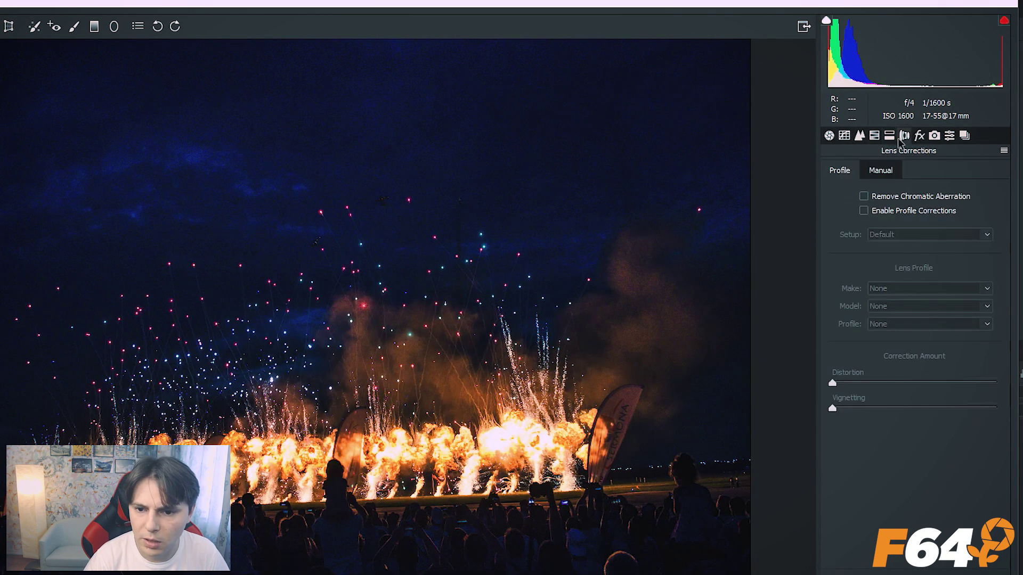
click(864, 211)
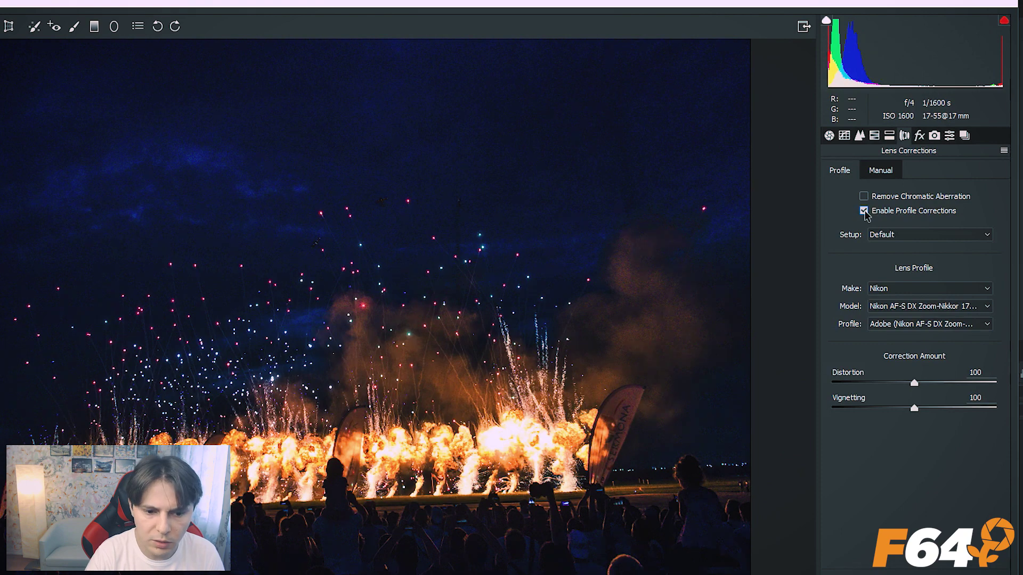
click(863, 211)
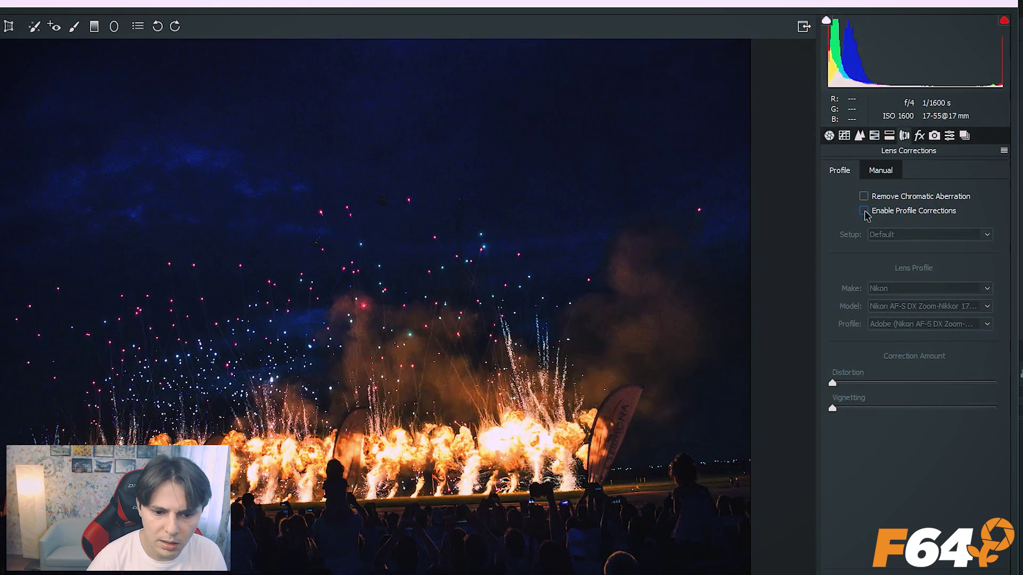
click(863, 211)
click(864, 211)
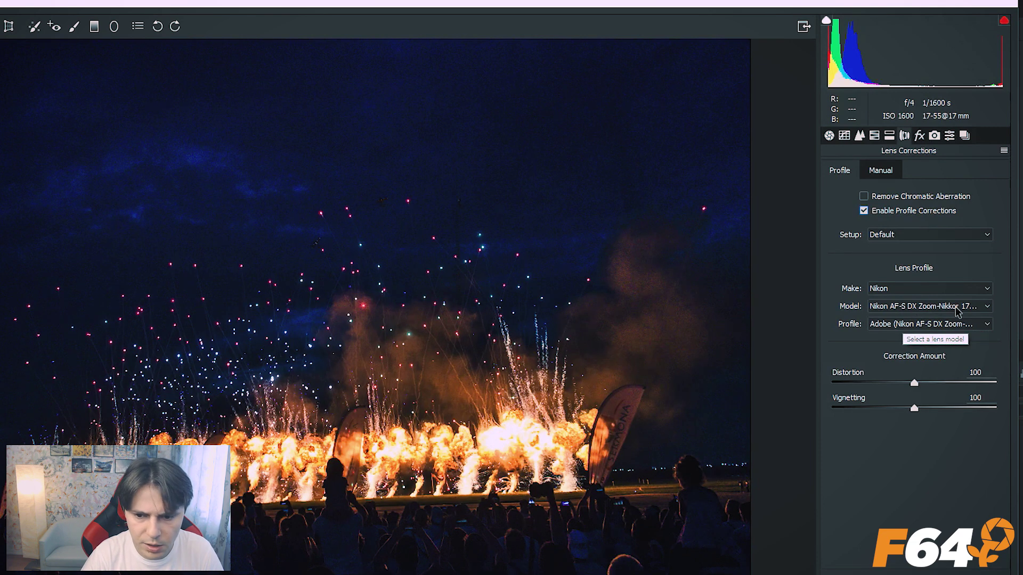
click(864, 196)
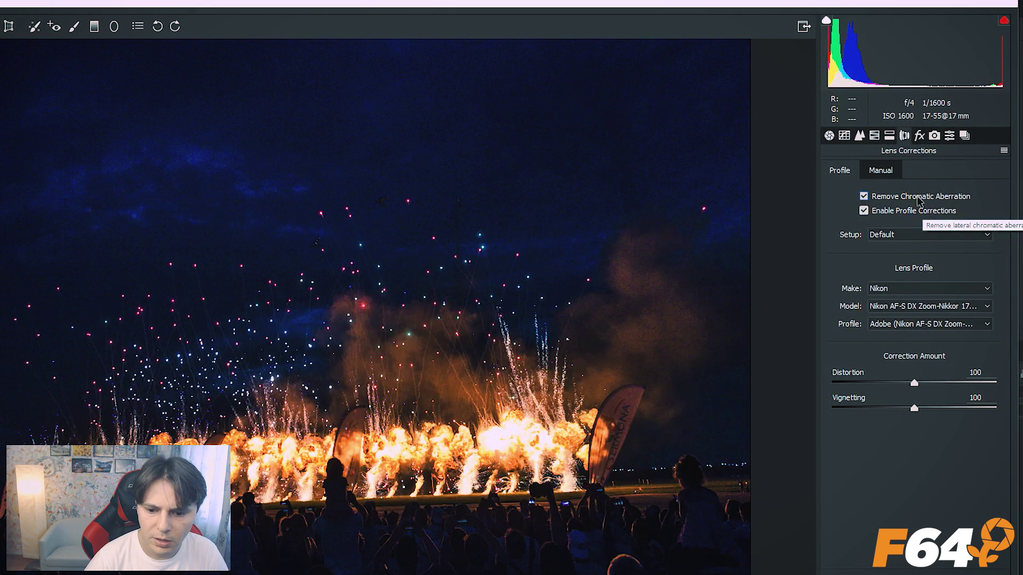
- Test pincushion and barrel distortion manually, then reset Distortion to 0
click(884, 179)
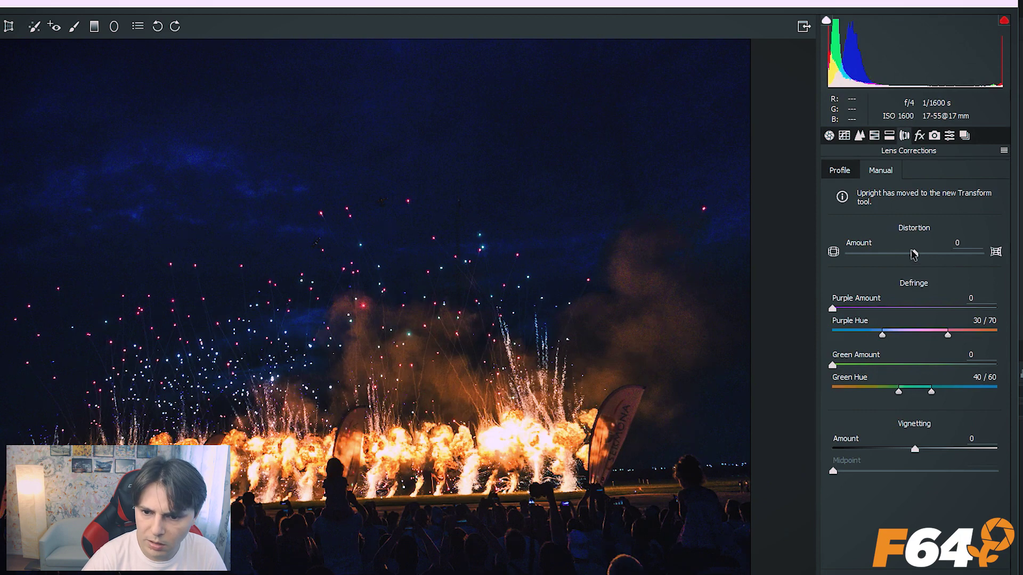
mouse_move(914, 253)
mouse_down()
mouse_move(955, 254)
mouse_move(865, 254)
mouse_up()
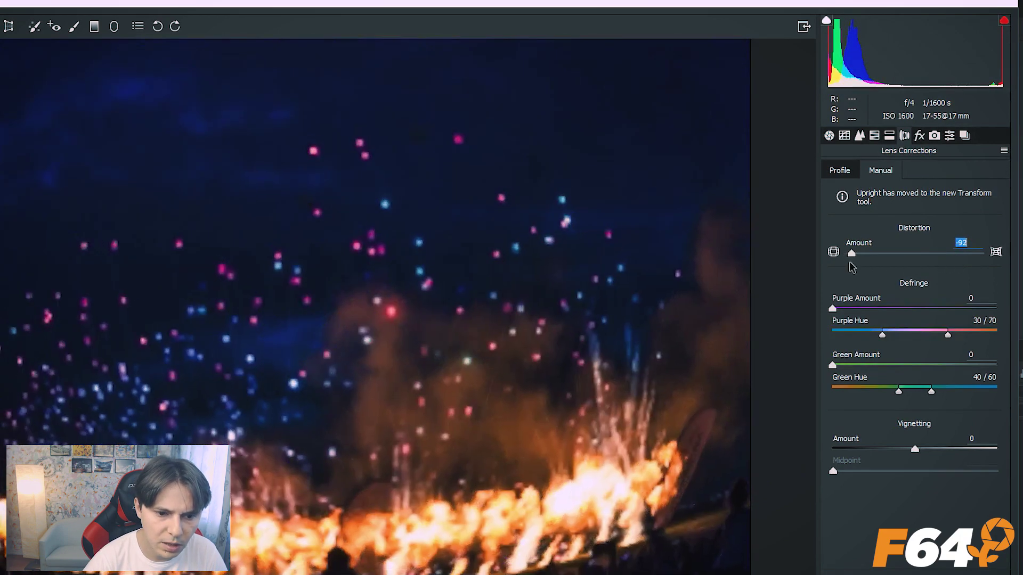
drag(864, 256, 904, 254)
double_click(904, 261)
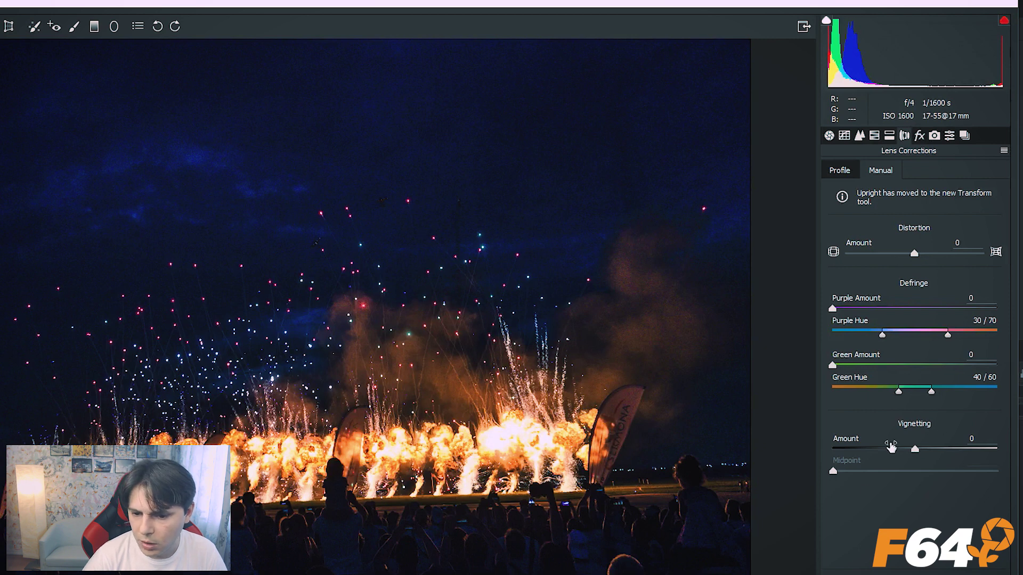
- Try darkening the edges, then set Vignetting Amount to +100 with Midpoint 50
drag(894, 447, 852, 449)
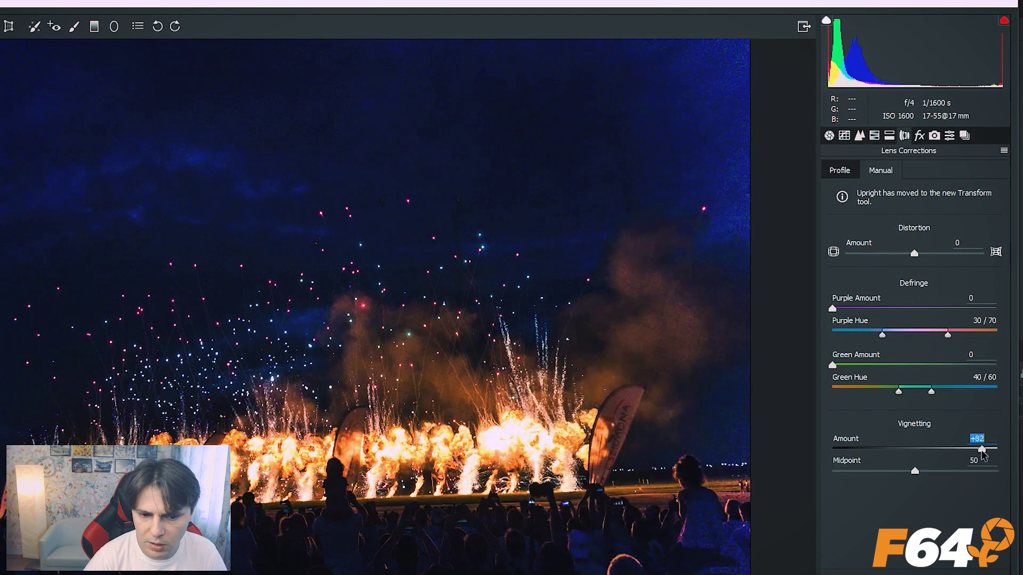
double_click(852, 449)
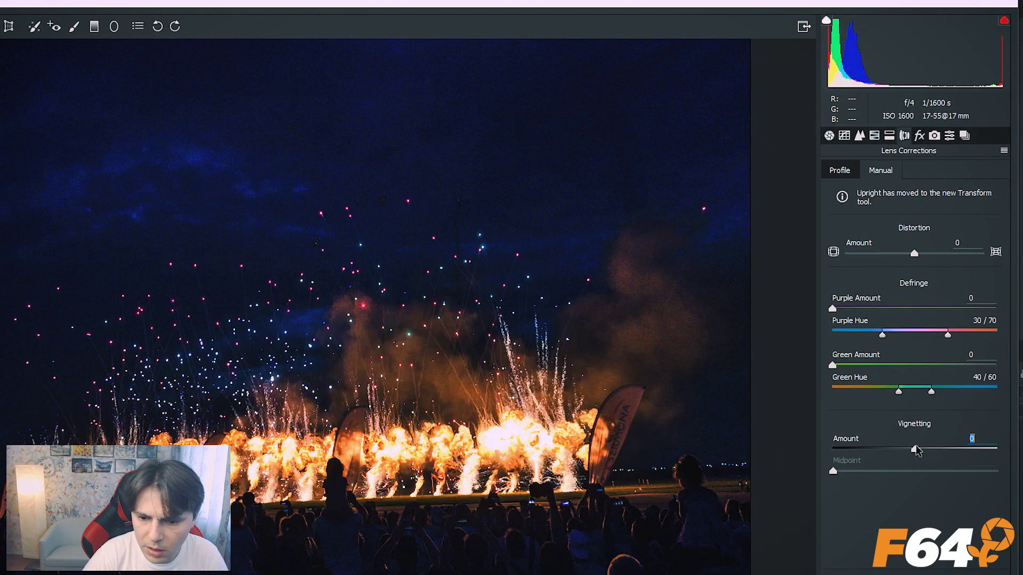
text(100)
key(Return)
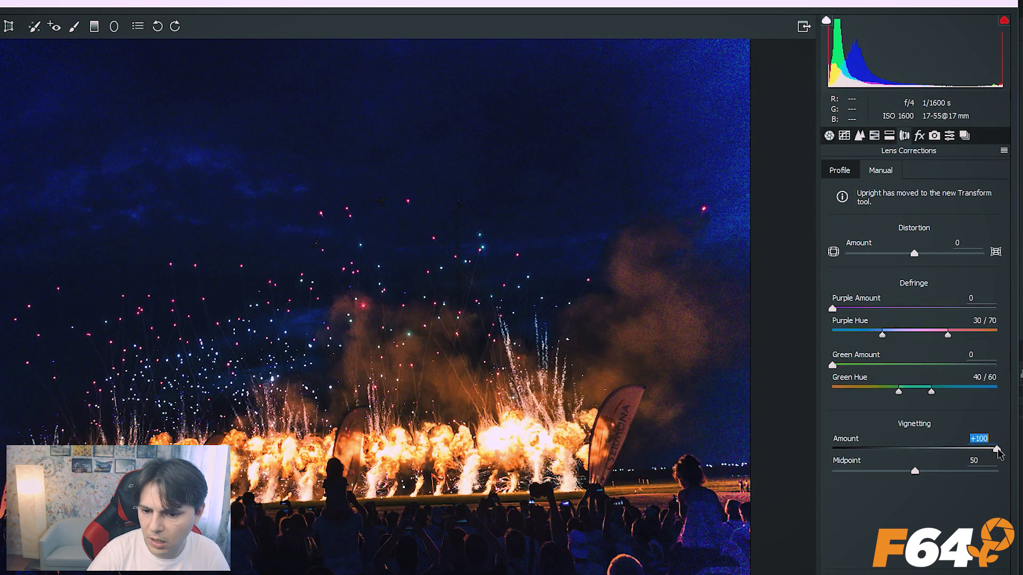
click(919, 135)
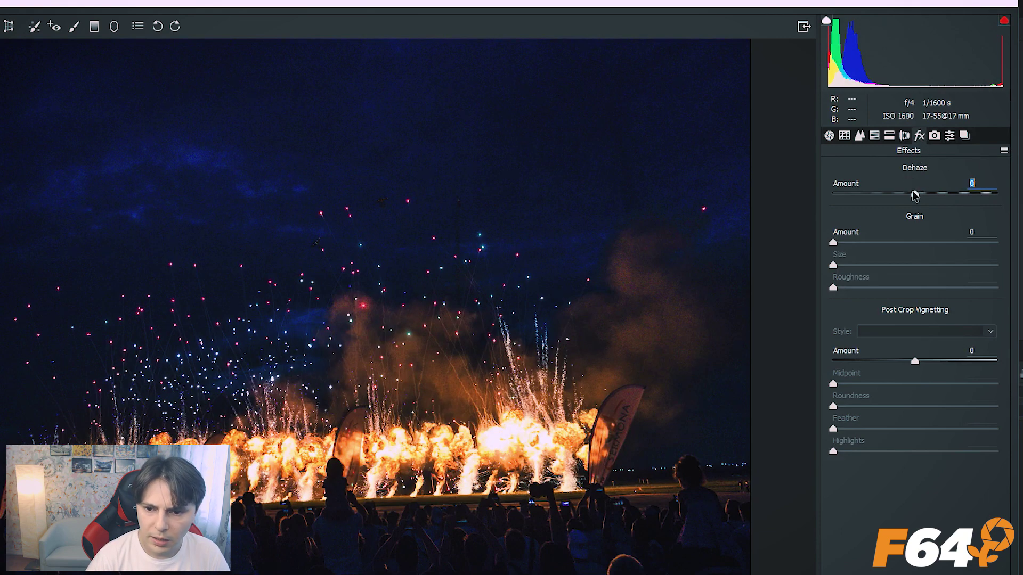
text(+70)
mouse_move(915, 195)
mouse_down()
mouse_move(884, 228)
mouse_move(889, 207)
mouse_up()
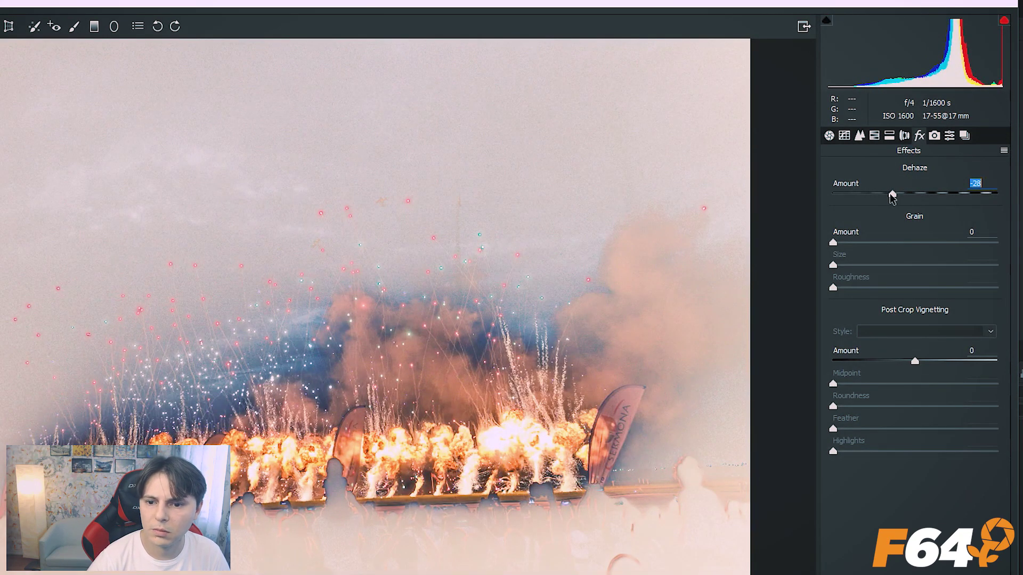
double_click(892, 194)
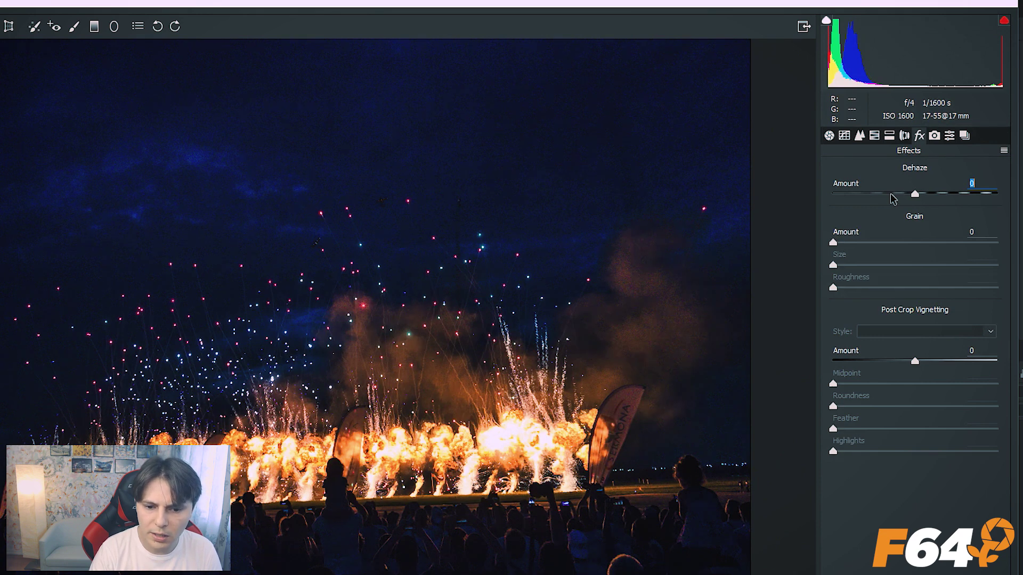
text(43)
key(Return)
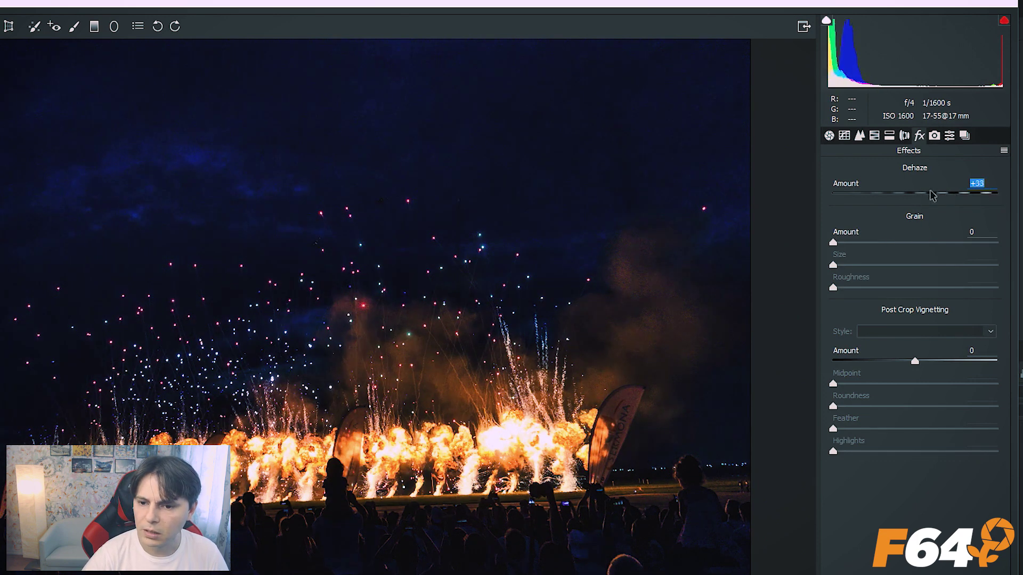
double_click(949, 194)
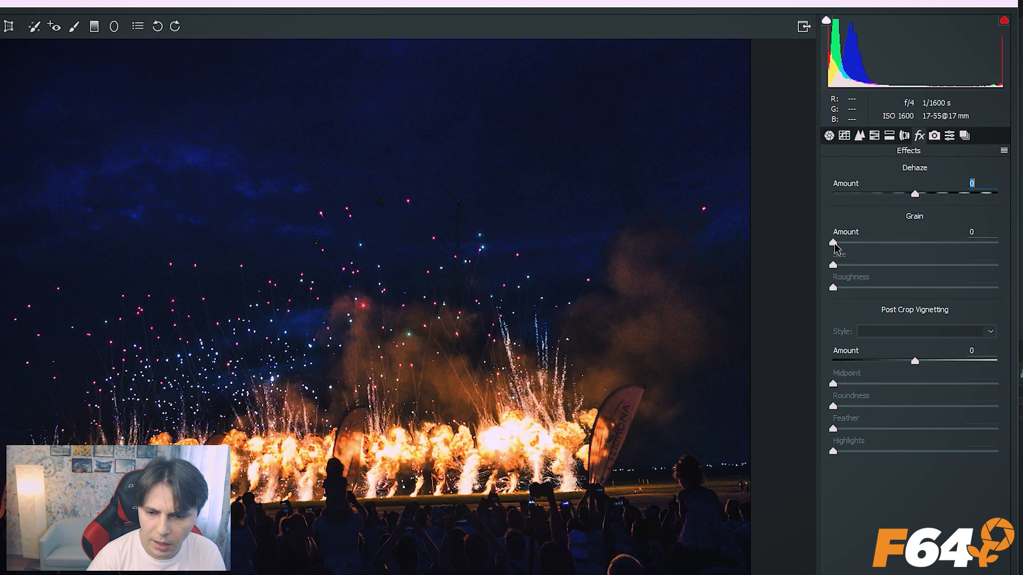
click(454, 199)
drag(454, 199, 450, 430)
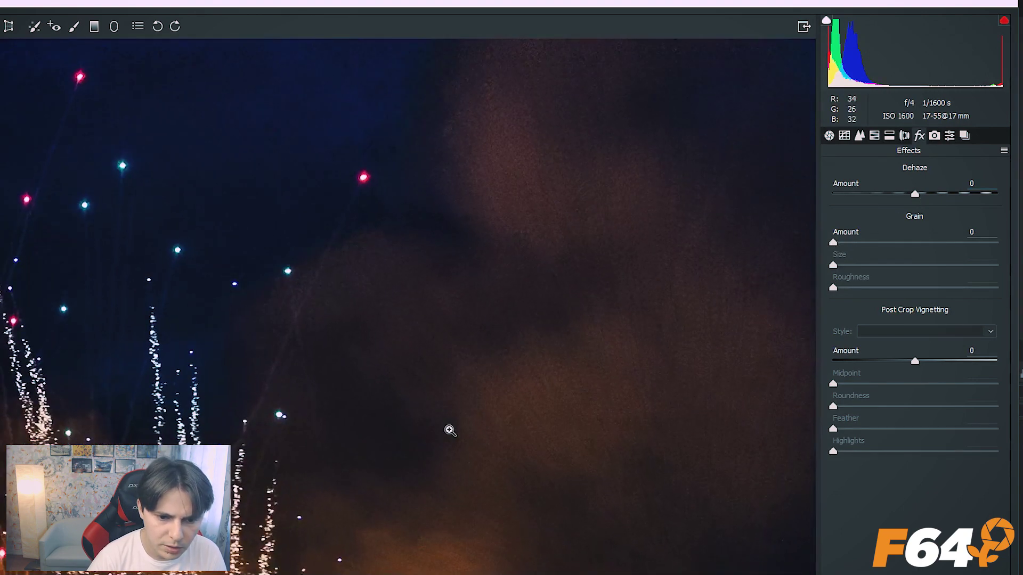
click(450, 430)
drag(834, 243, 866, 253)
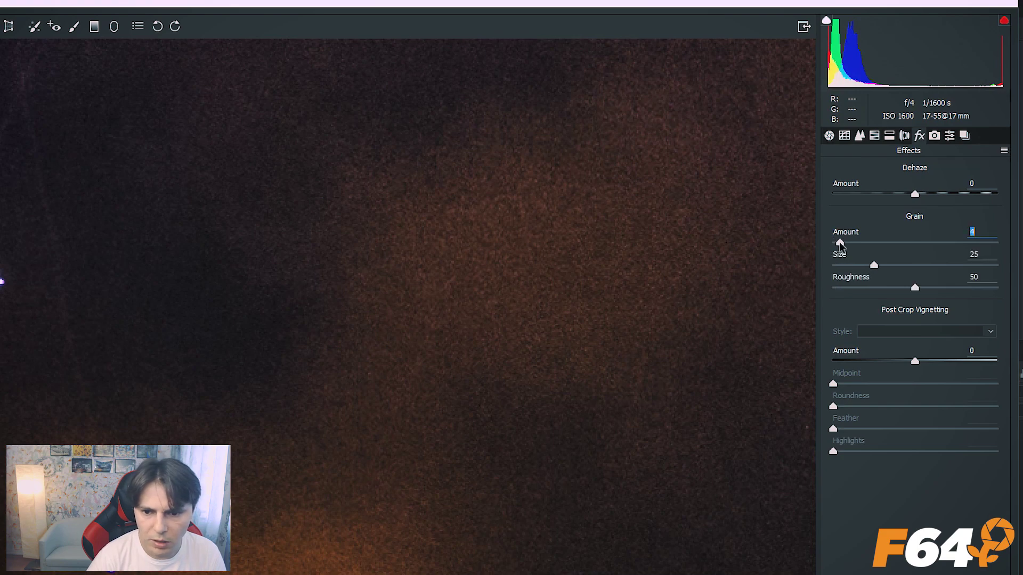
double_click(995, 243)
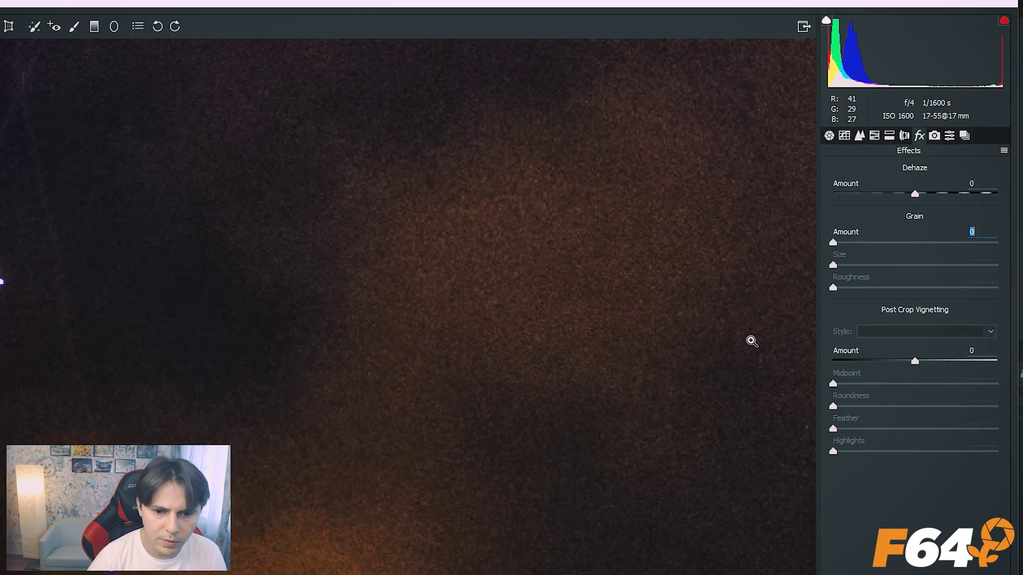
alt+click(566, 350)
alt+click(565, 350)
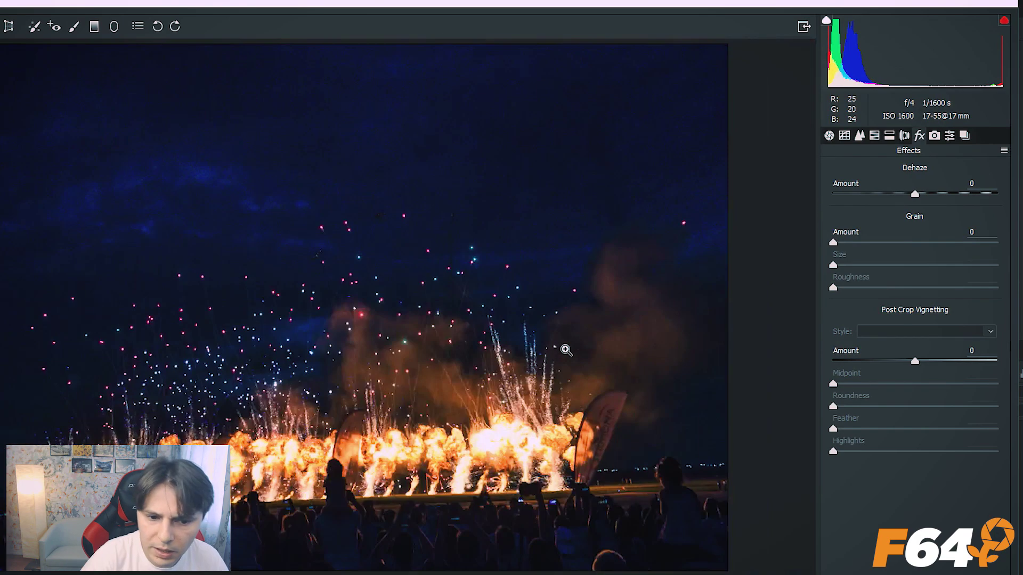
drag(914, 362, 857, 361)
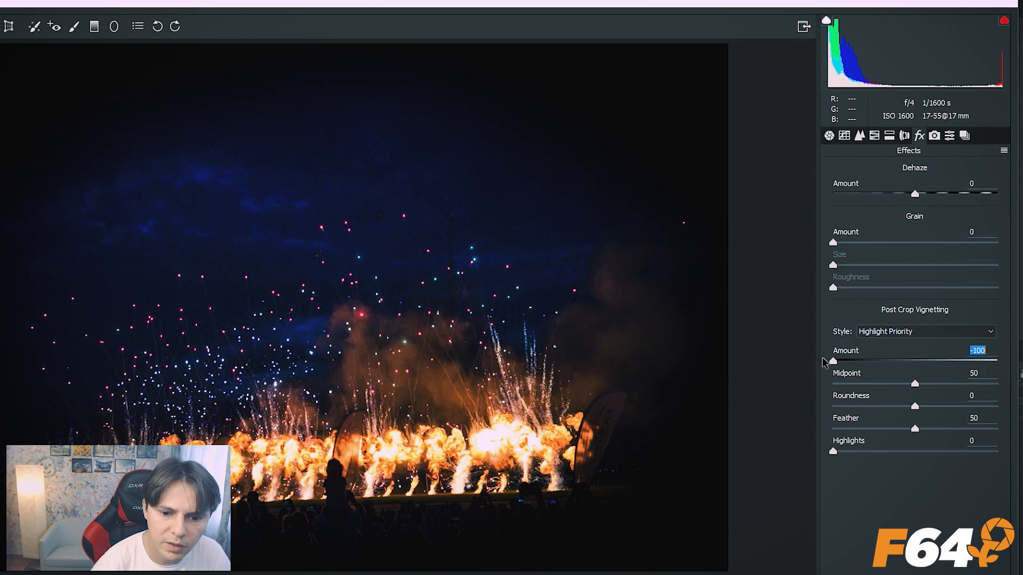
drag(833, 361, 970, 361)
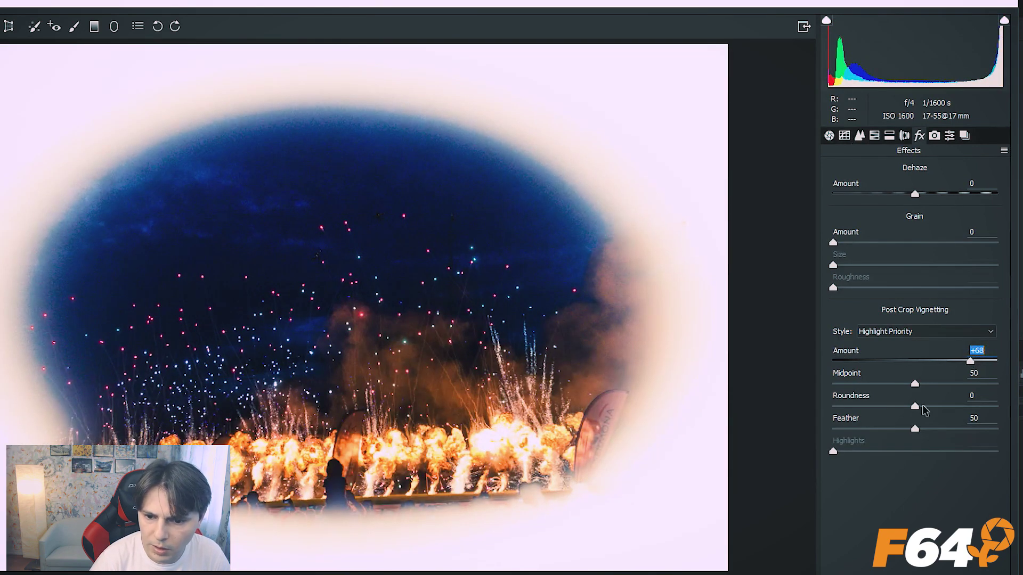
drag(914, 383, 975, 383)
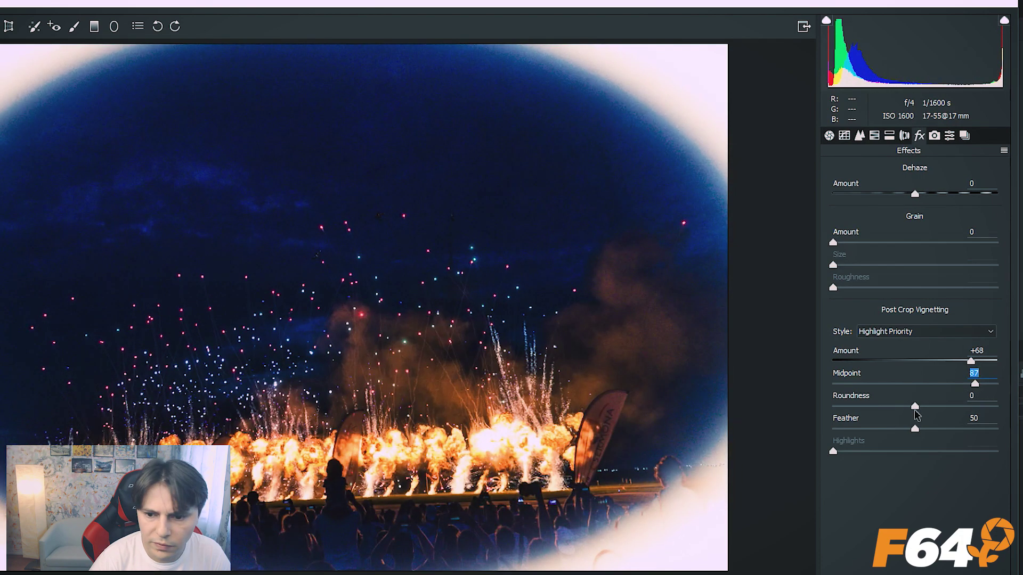
mouse_move(915, 407)
mouse_down()
mouse_move(924, 406)
mouse_move(756, 437)
mouse_move(925, 432)
mouse_up()
click(914, 429)
click(970, 415)
text(100)
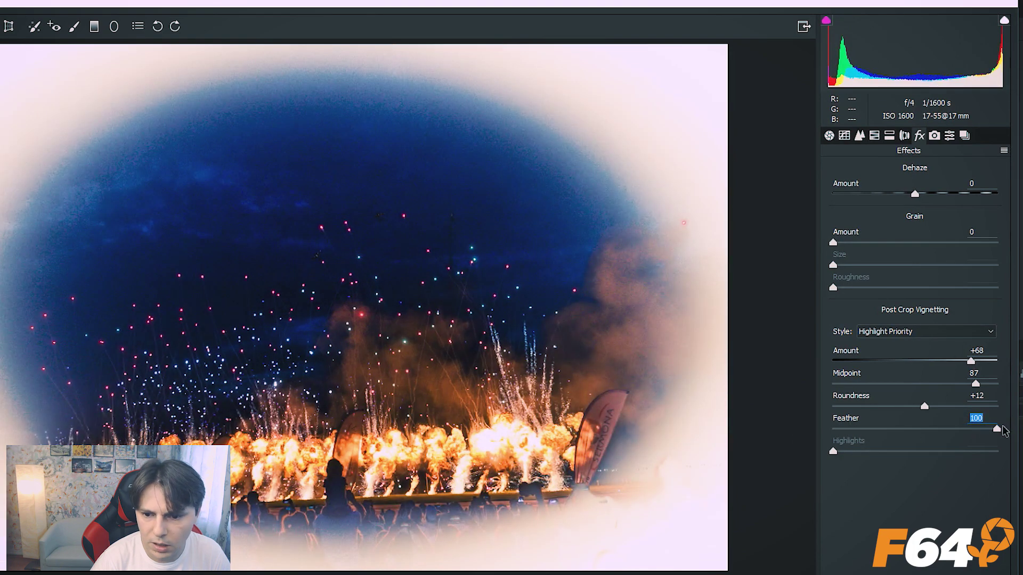
double_click(971, 362)
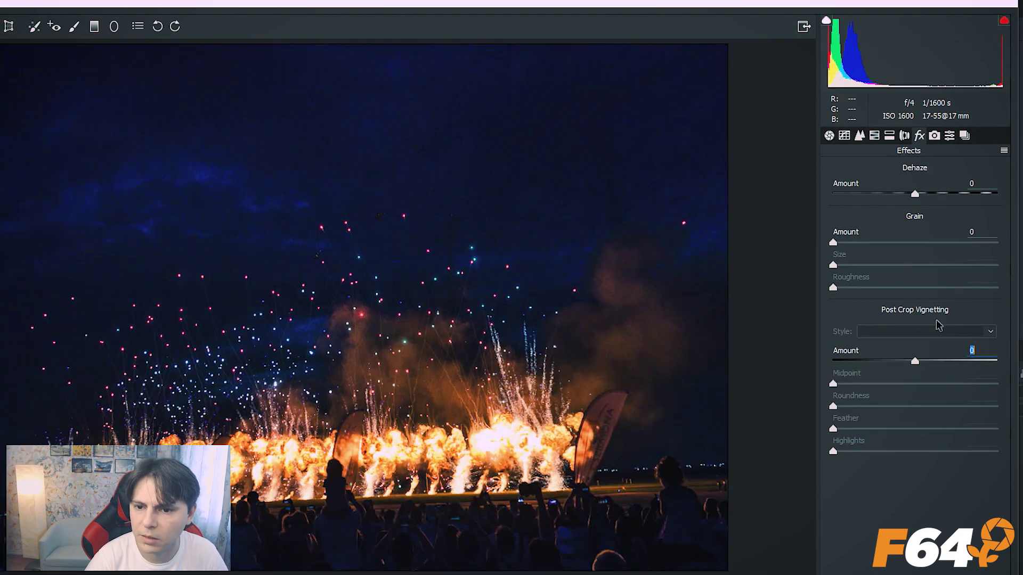
- Check Camera Calibration, keeping process 2012 and the Adobe Standard profile, then view Presets
click(934, 139)
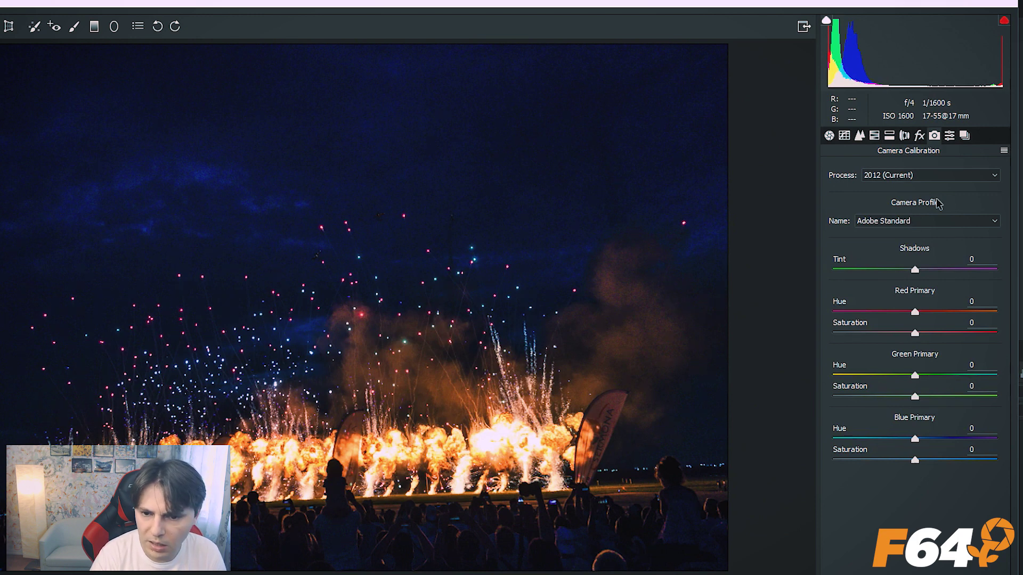
click(951, 179)
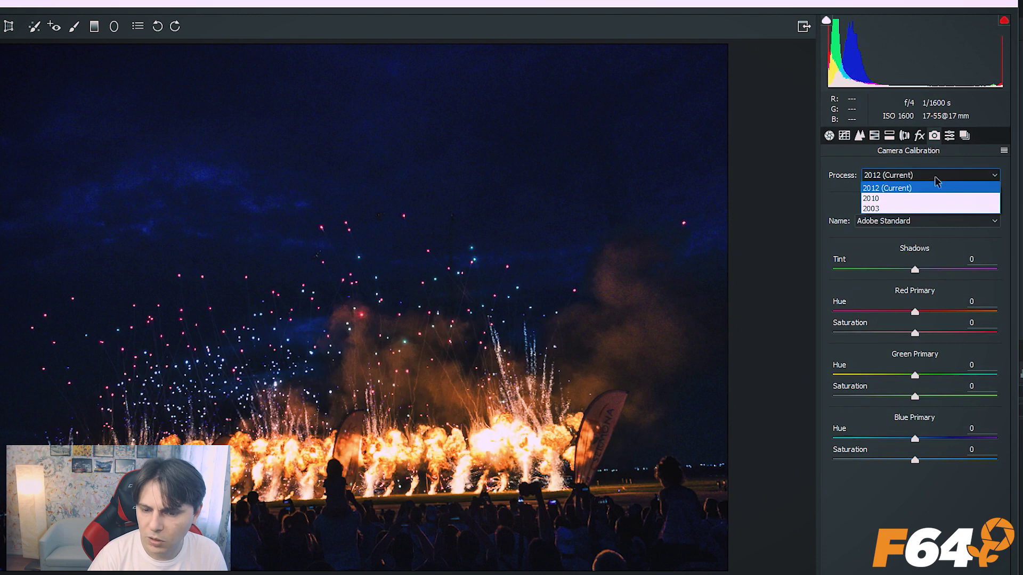
click(927, 179)
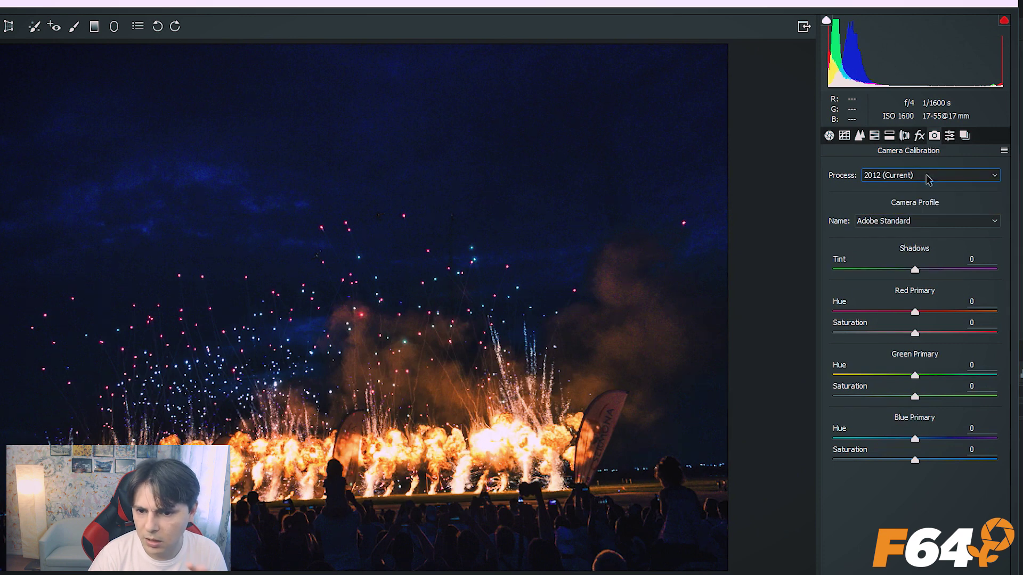
click(894, 179)
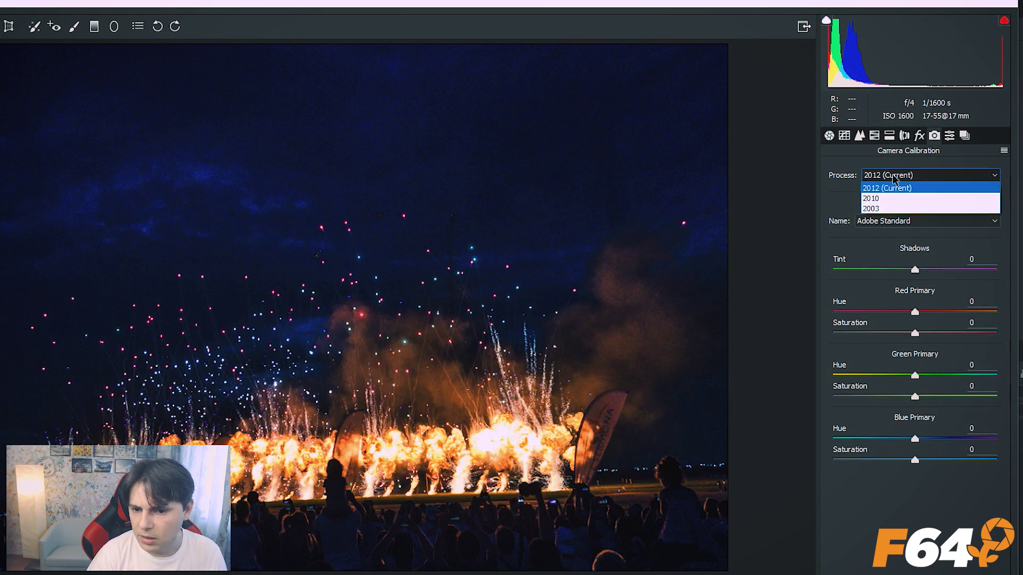
click(920, 219)
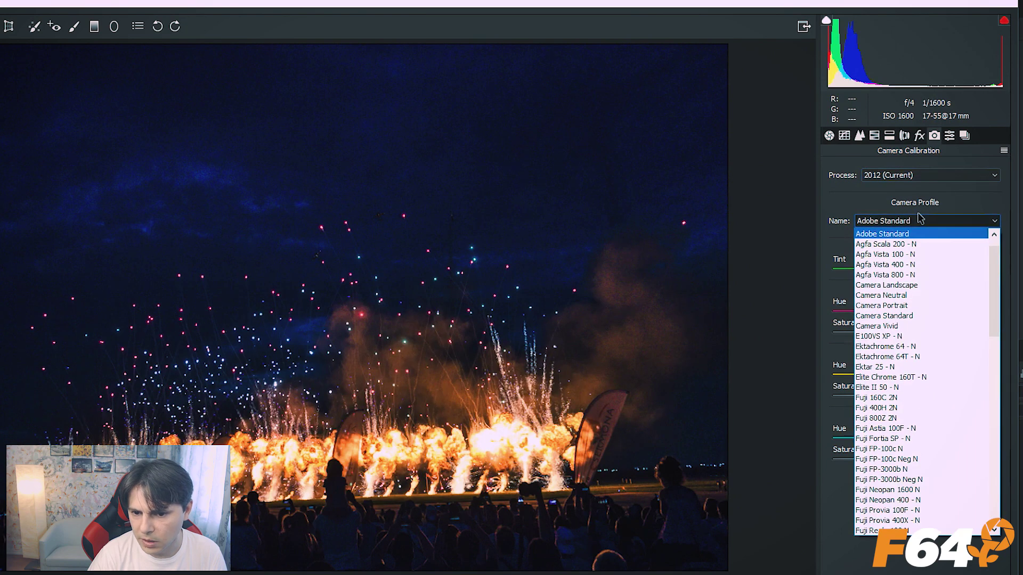
click(921, 219)
click(948, 136)
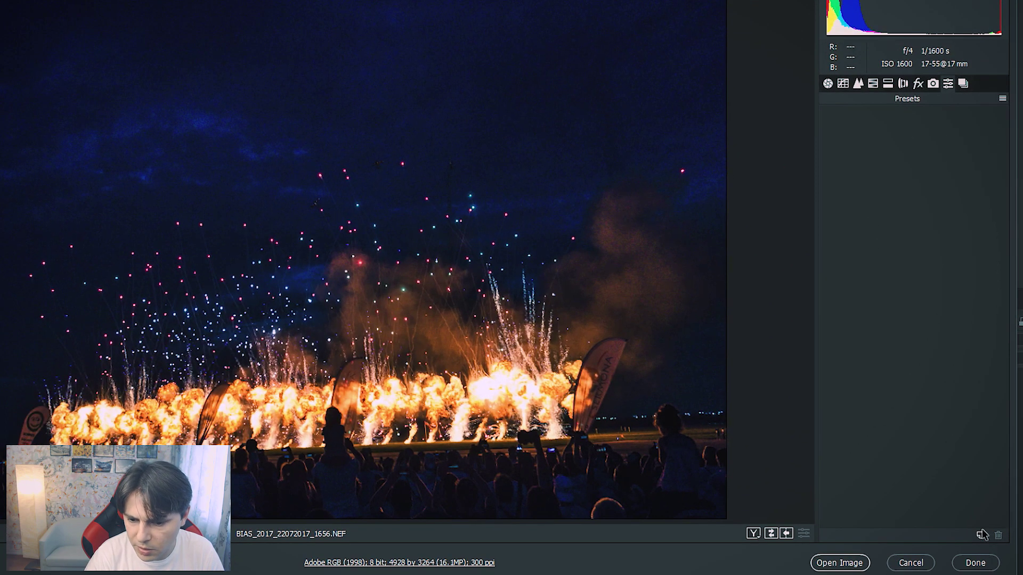
- Save all current settings as preset 'BIAS 2017 aritificii', then show the empty Snapshots list
click(982, 534)
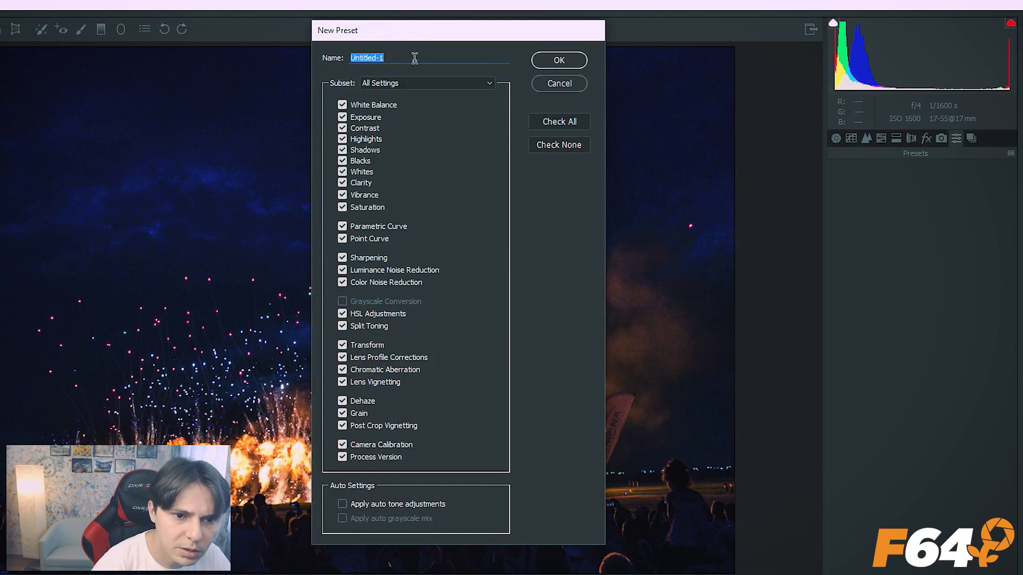
text(BIA)
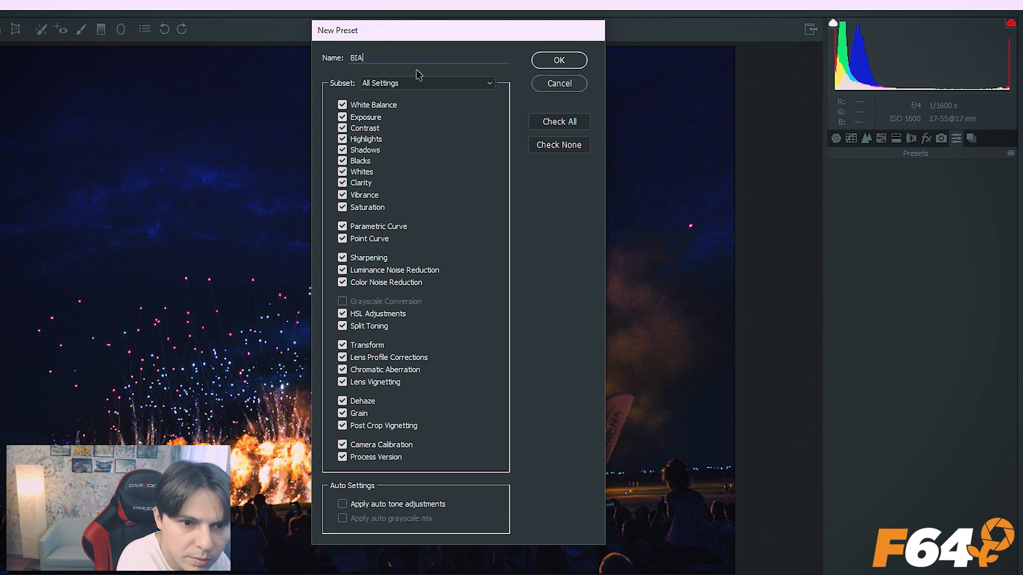
text(S 2017)
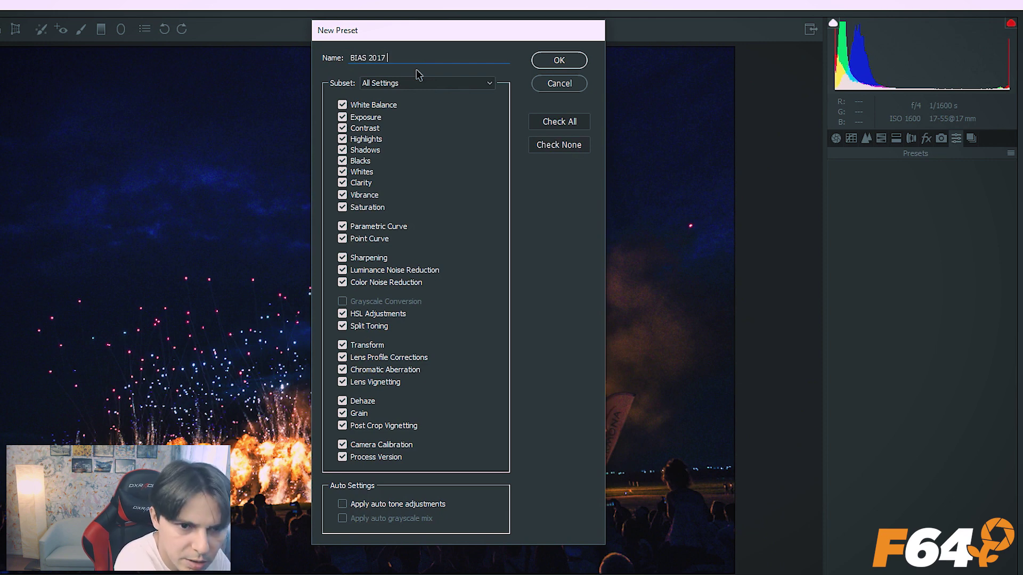
text( aritifi)
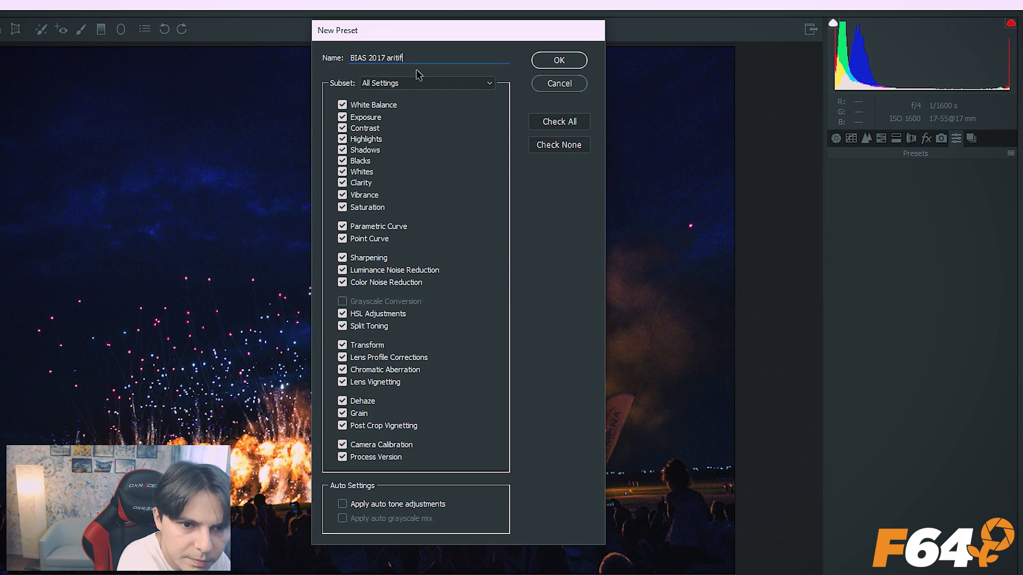
text(cii)
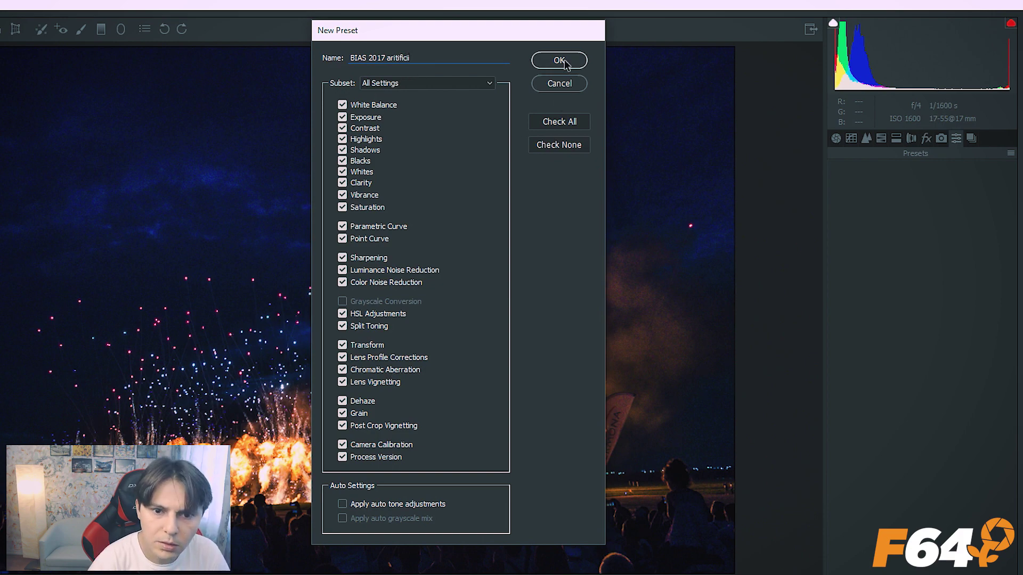
click(560, 61)
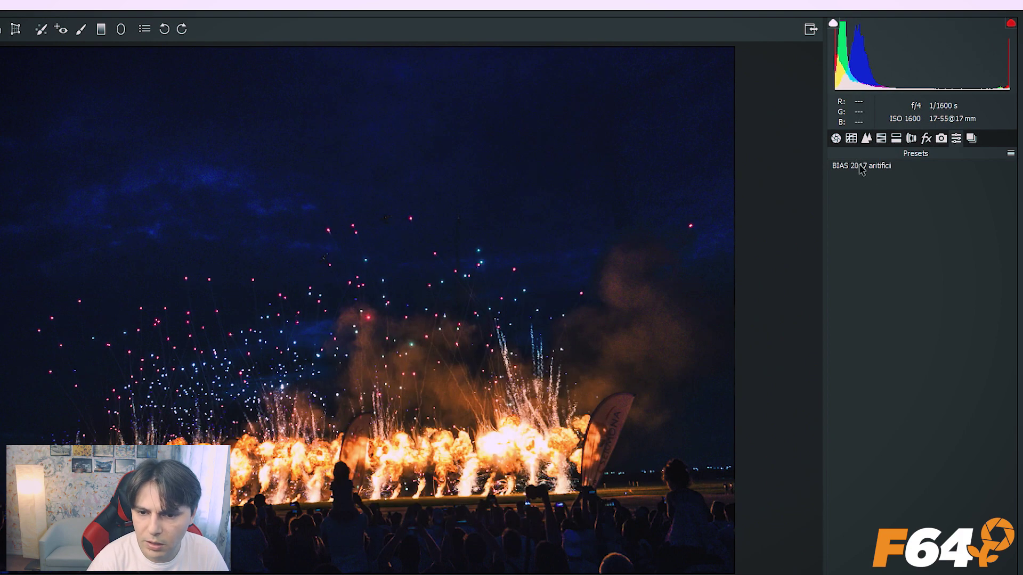
click(970, 138)
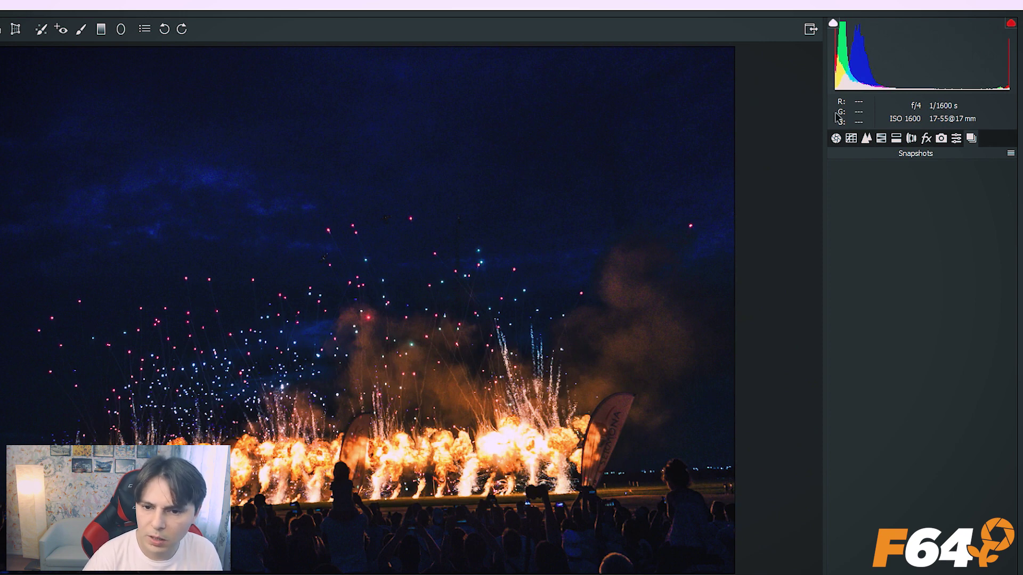
- Apply Auto tone settings and save them as snapshot 'Auto 1'
click(836, 139)
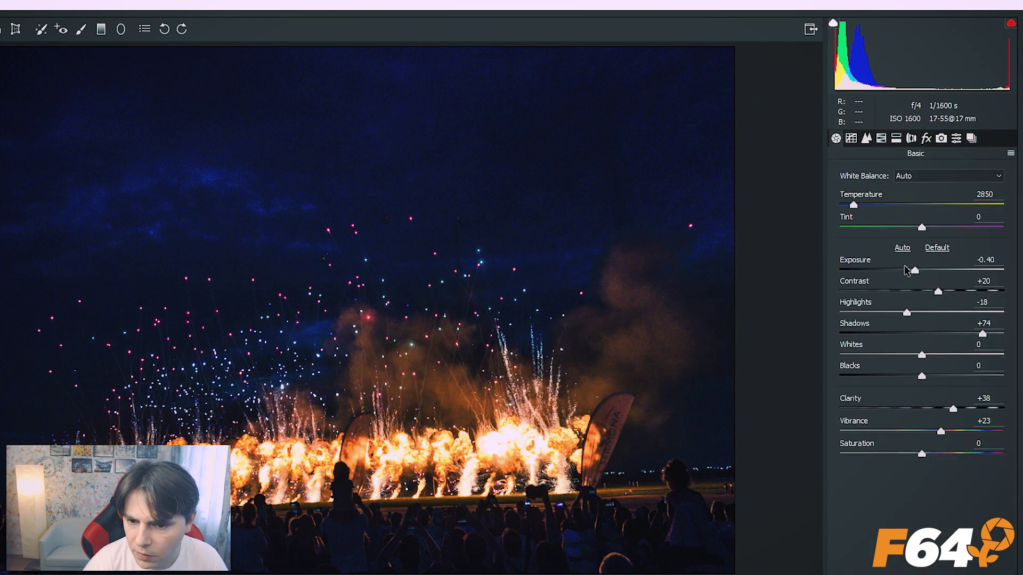
click(902, 248)
click(971, 138)
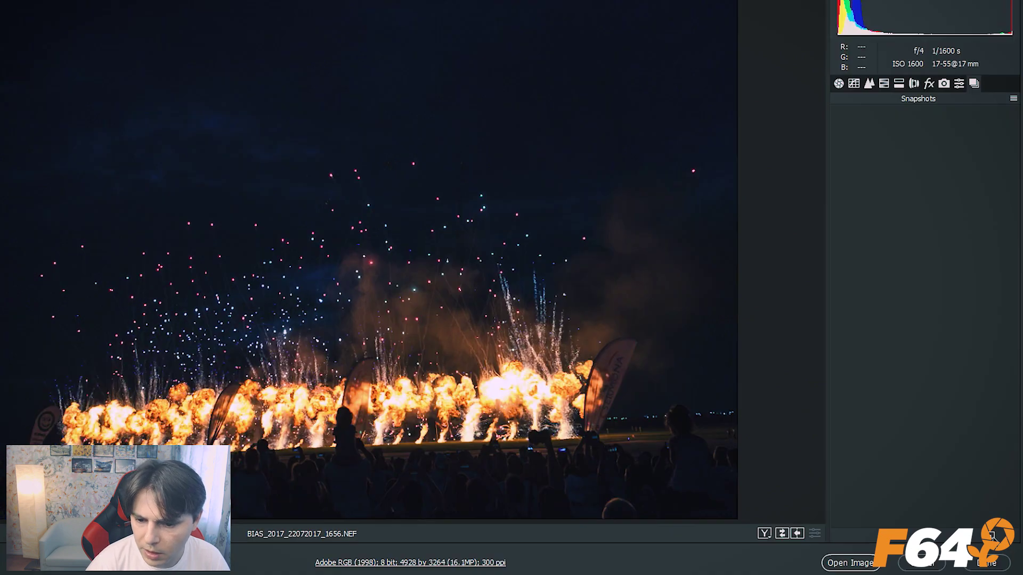
click(992, 537)
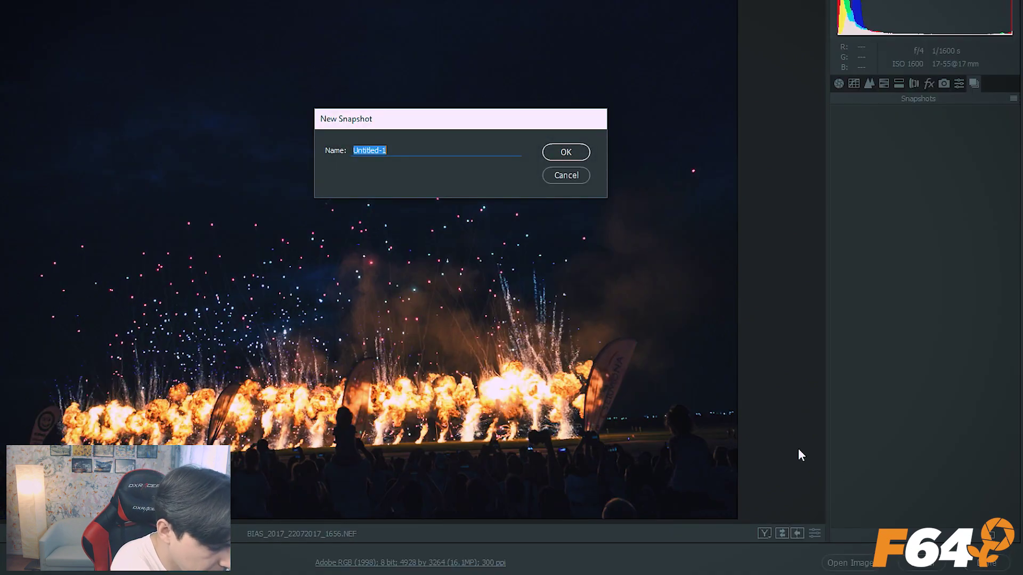
text(Auto 1)
key(Return)
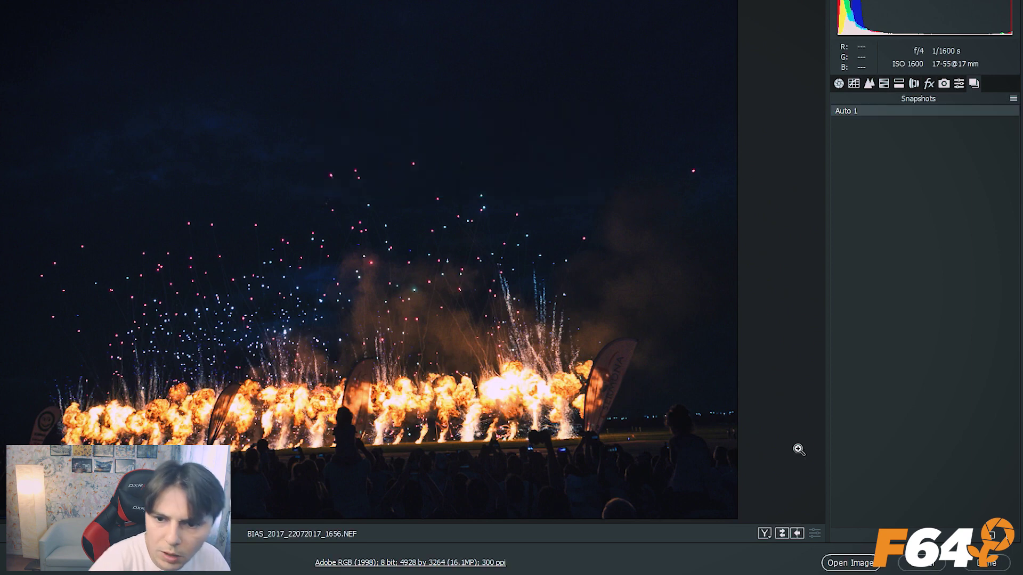
- Set Exposure +0.15, Contrast +16, Shadows +43 and save as snapshot 'Modificari facute de mine'
click(838, 84)
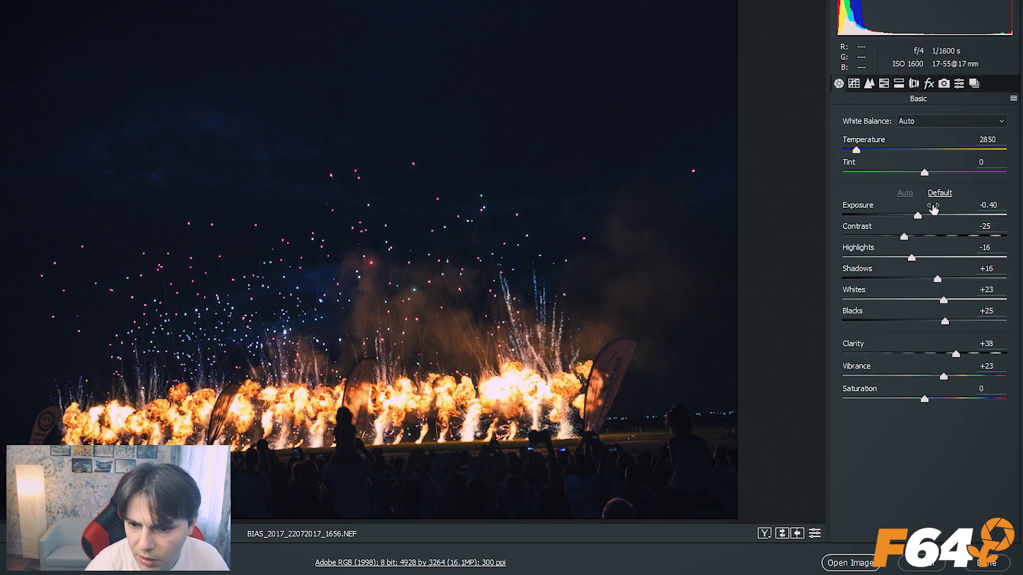
drag(919, 215, 937, 237)
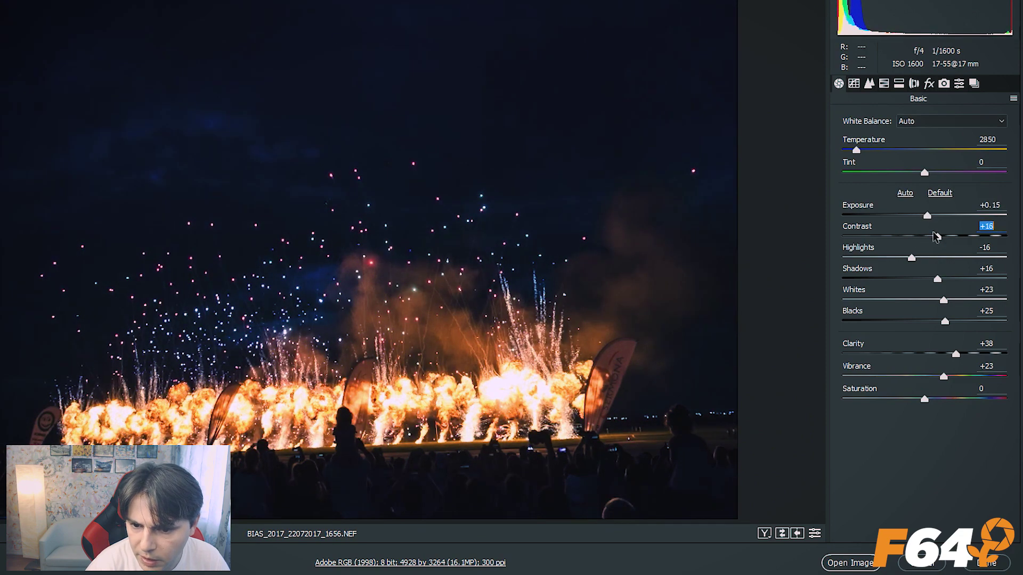
drag(937, 279, 960, 278)
click(971, 84)
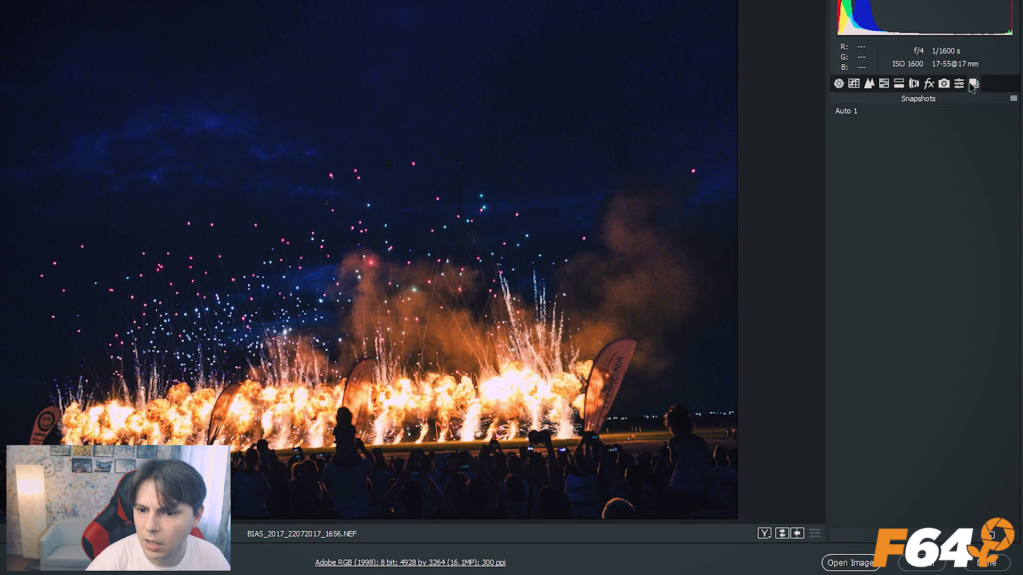
click(992, 536)
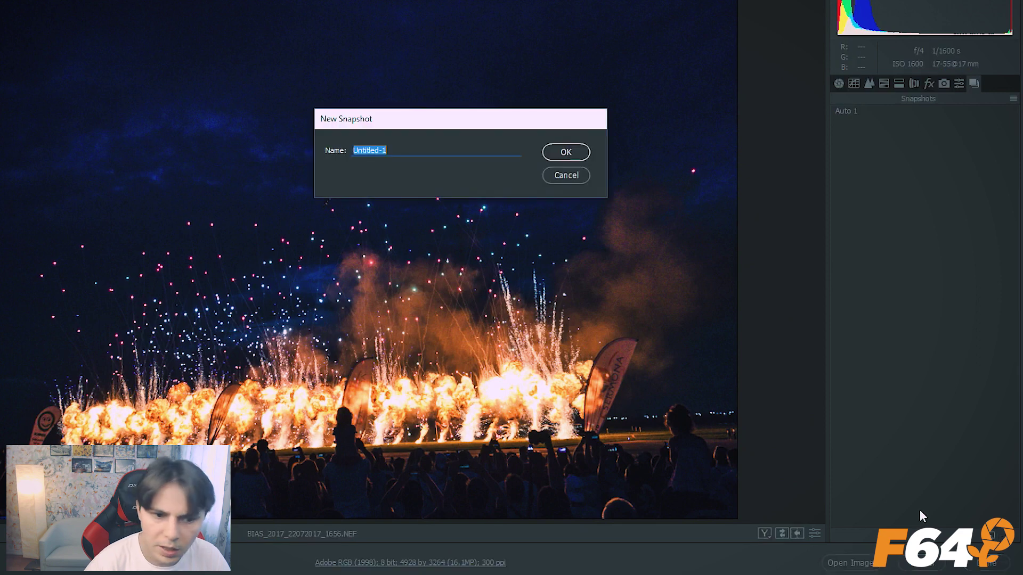
text(Modi)
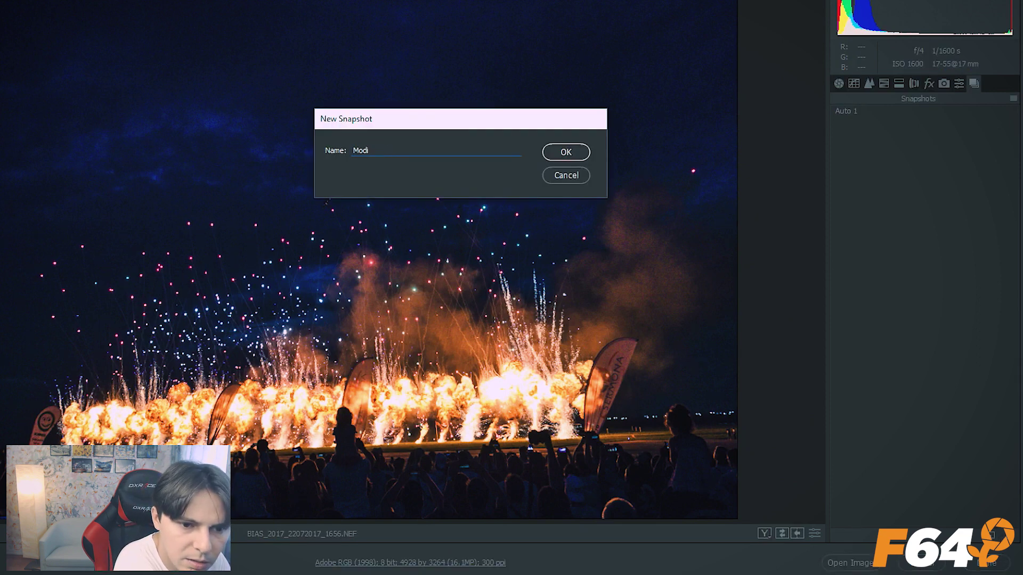
text(ficari facu)
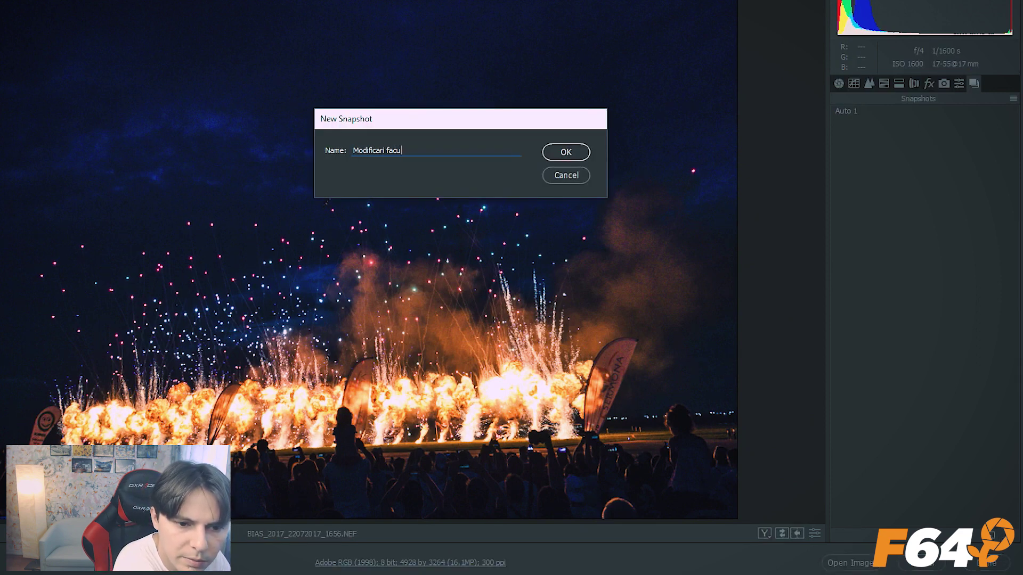
text(ta de min)
key(BackSpace)
key(BackSpace)
key(BackSpace)
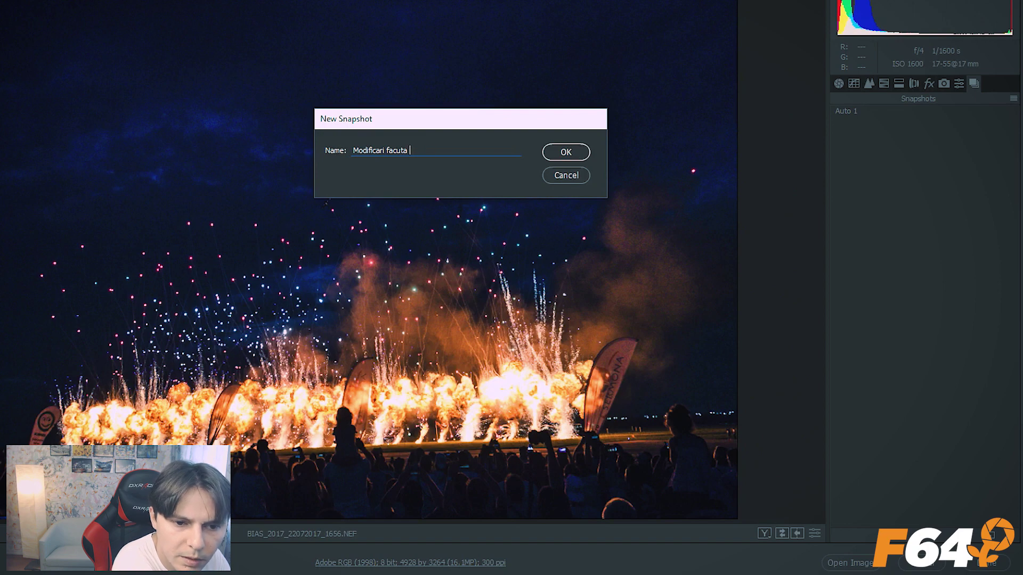
text(e de mine)
key(Return)
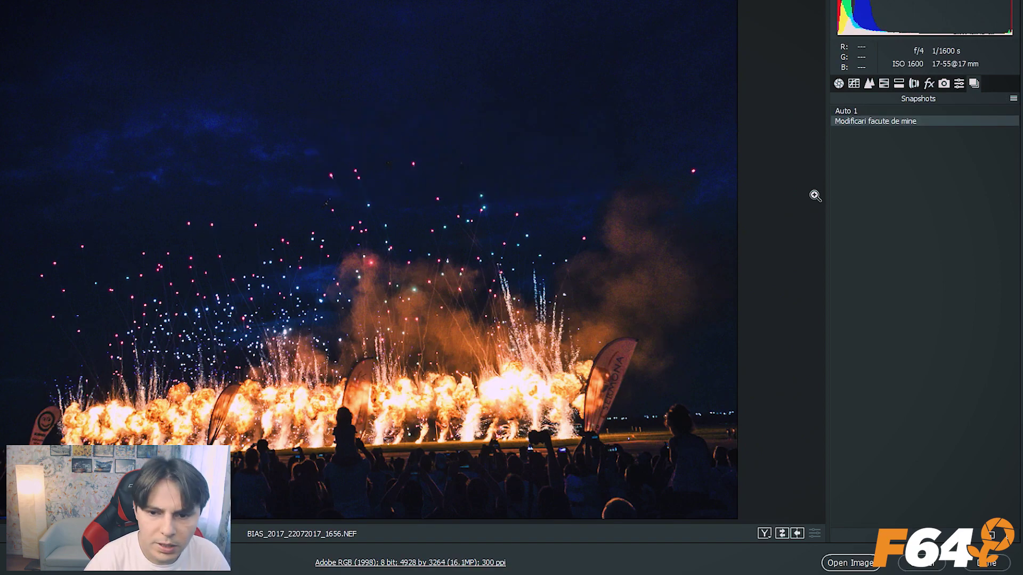
- Compare the Auto 1 snapshot, then return to 'Modificari facute de mine' and the Basic sliders
click(878, 112)
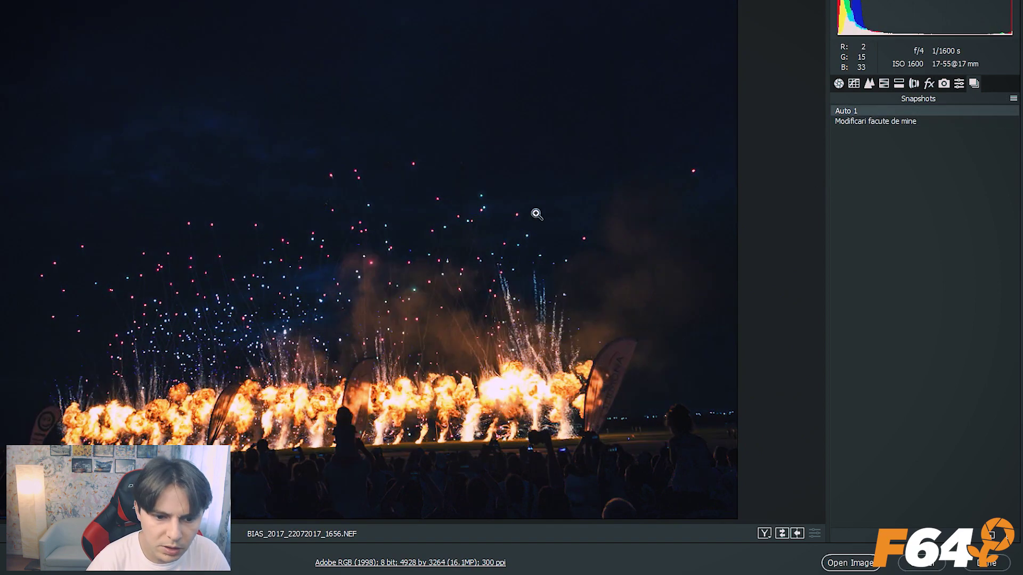
click(872, 121)
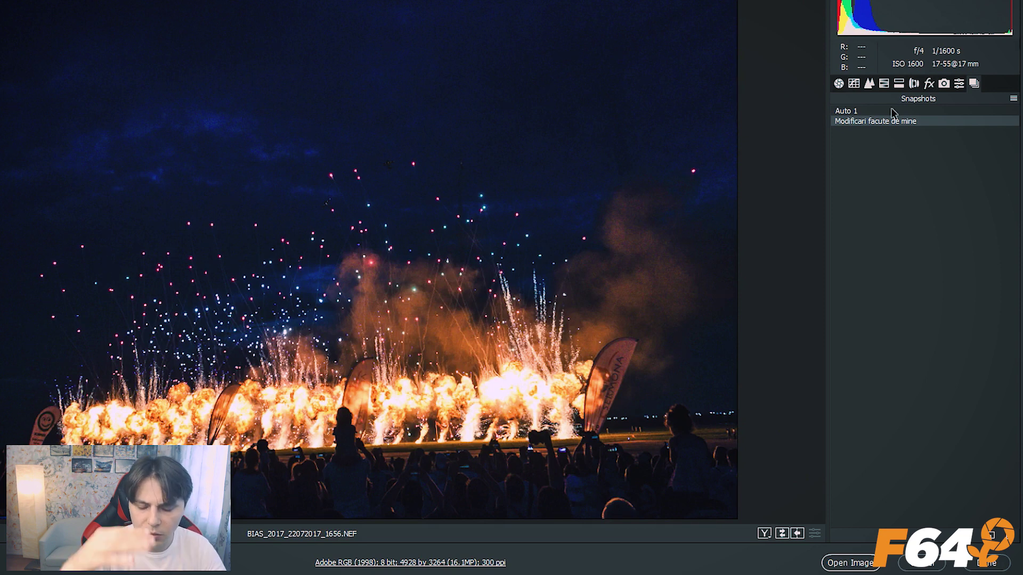
key(ctrl+alt+1)
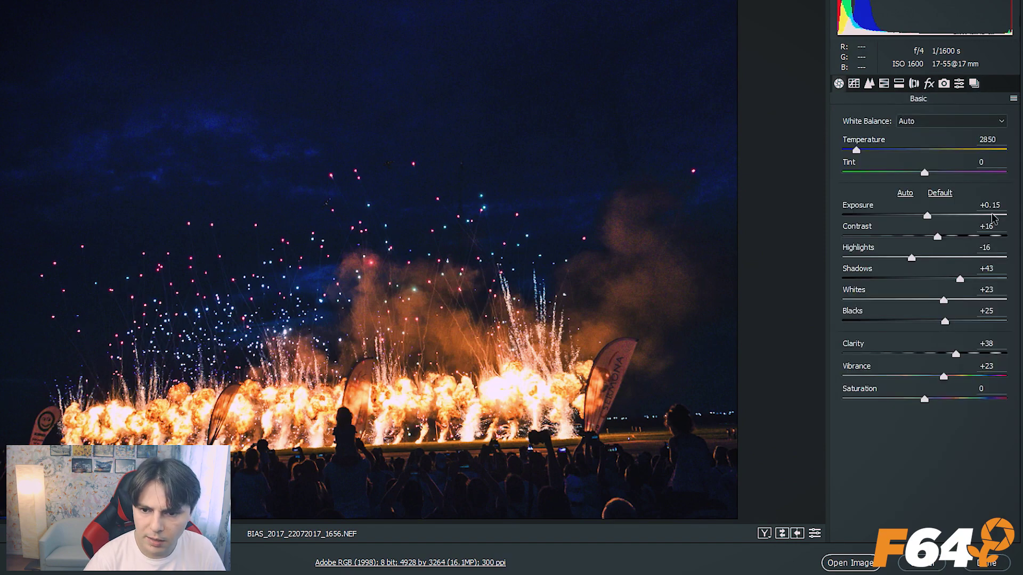
click(767, 538)
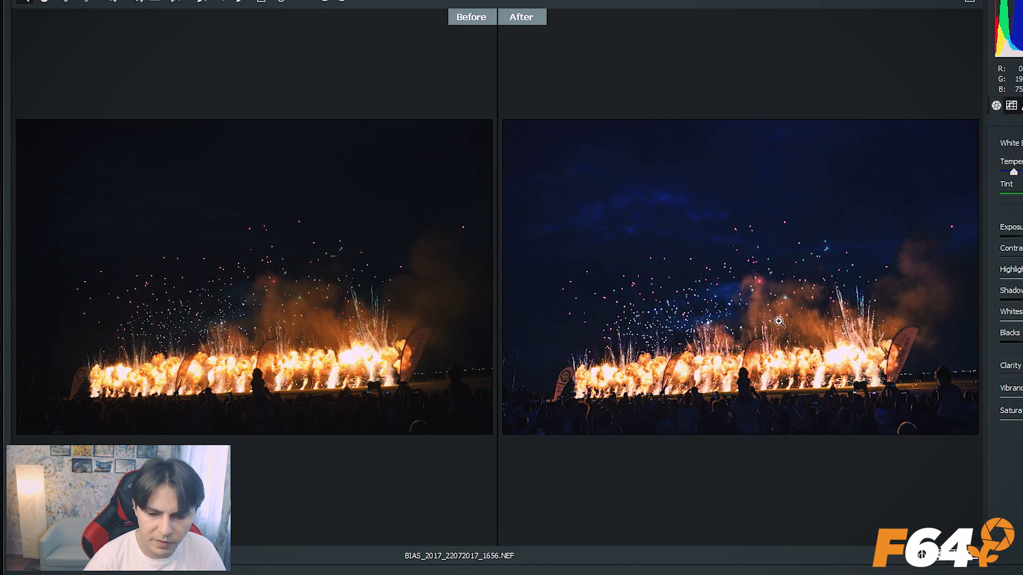
key(q)
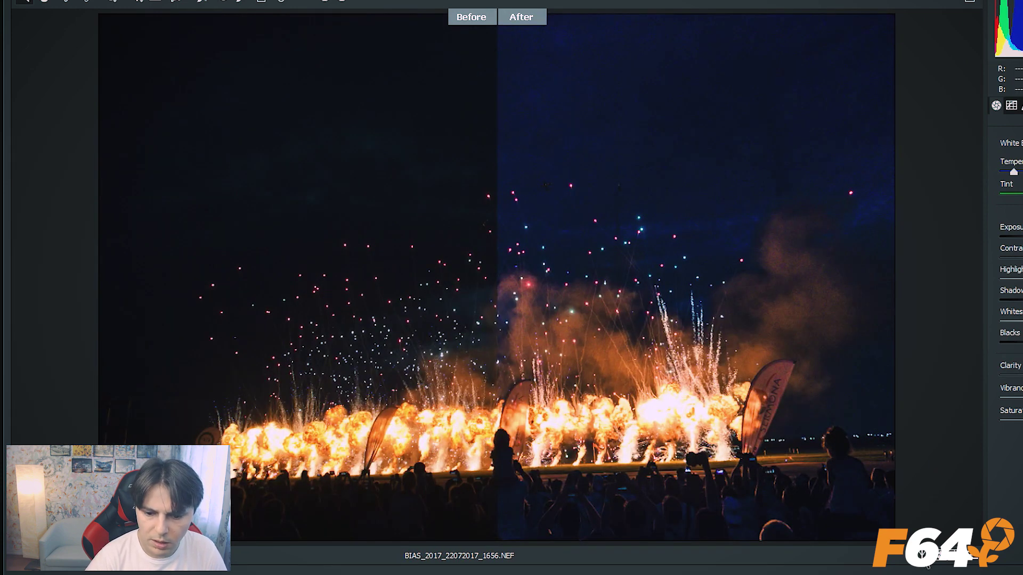
key(alt+y)
key(alt+y)
key(y)
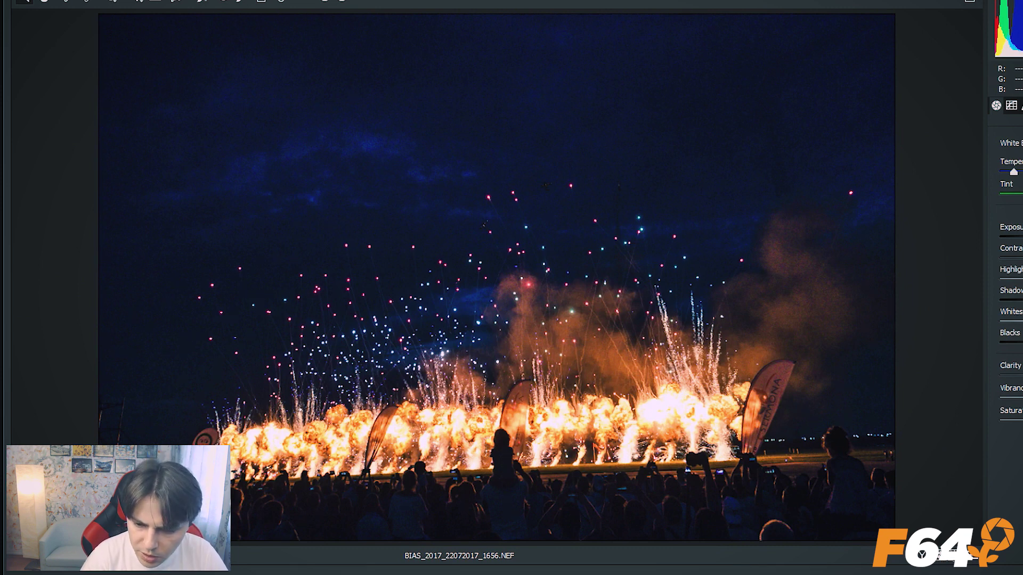
key(ctrl+z)
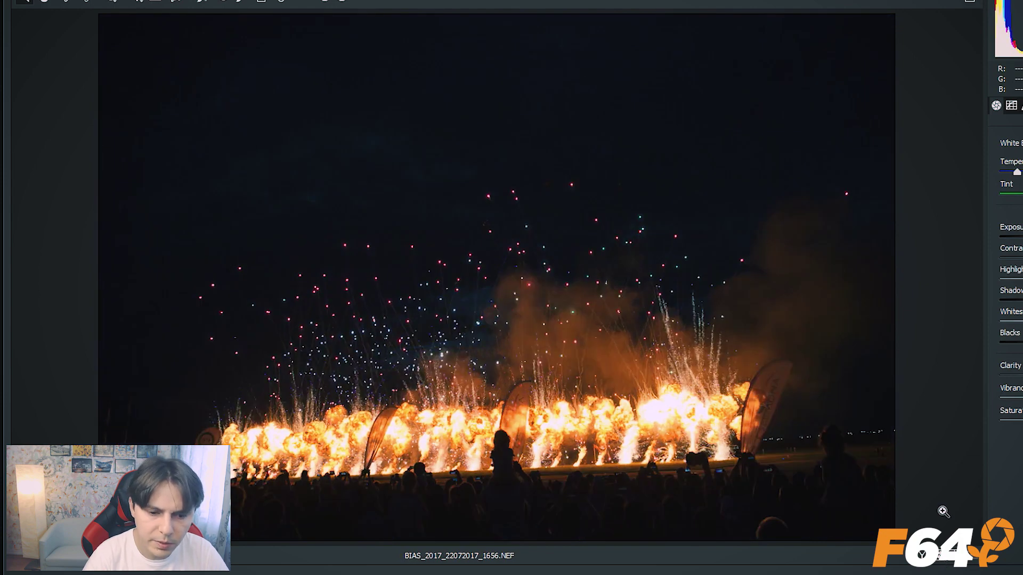
key(ctrl+z)
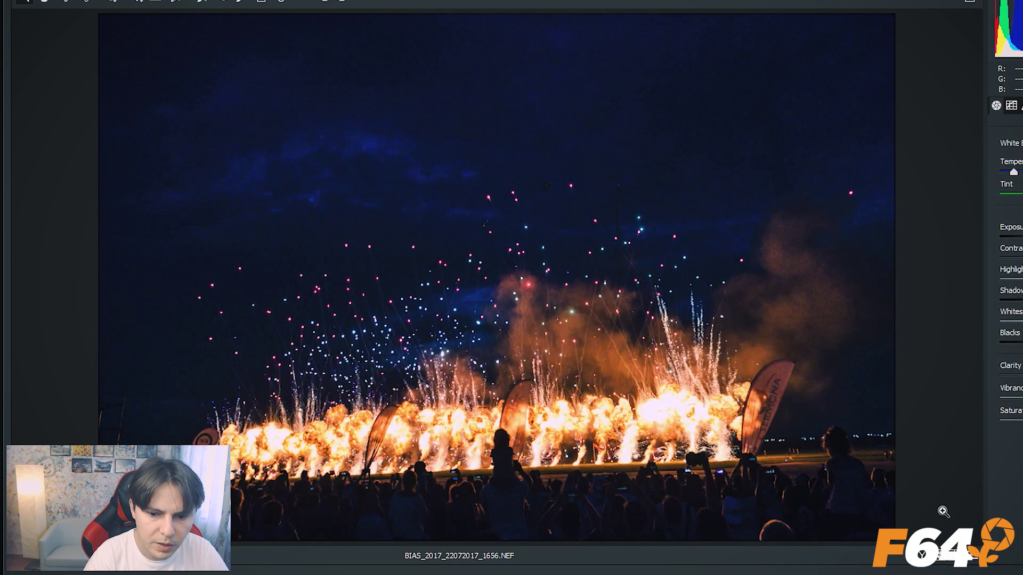
key(ctrl+z)
key(ctrl+z)
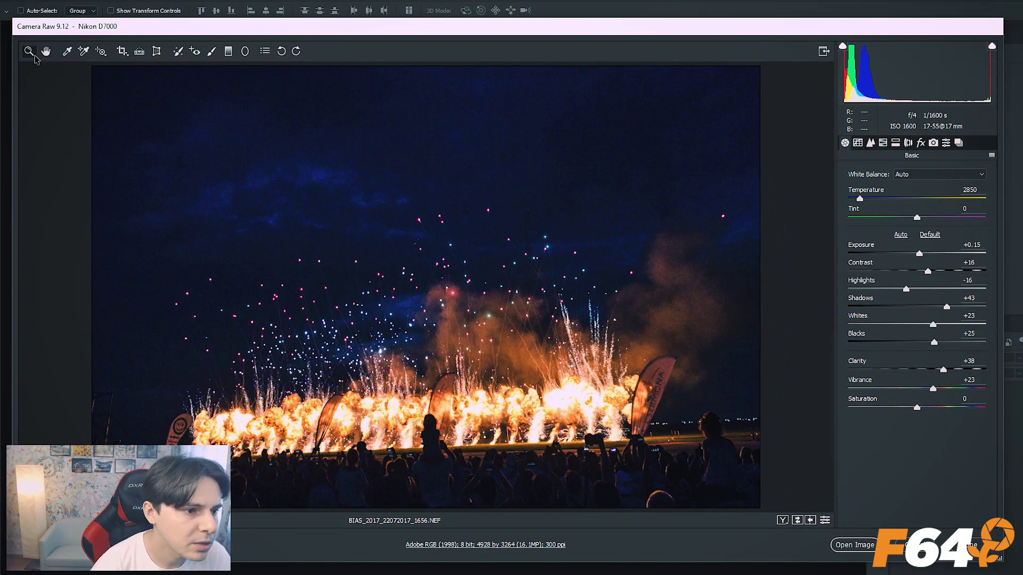
- Zoom in on the smoke and sparks, then zoom back out to fit the photo
click(422, 294)
click(422, 294)
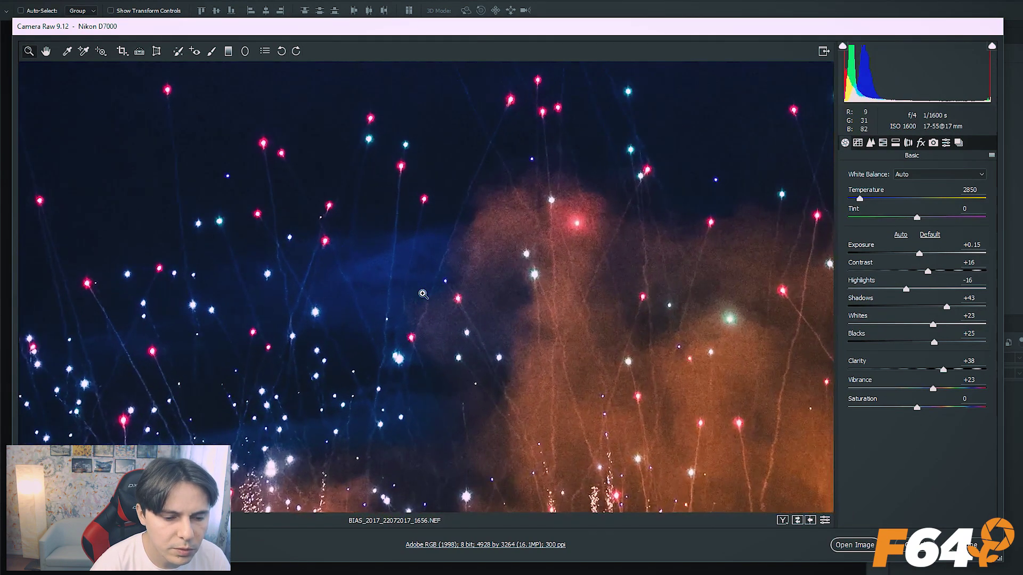
key(alt)
alt+click(422, 294)
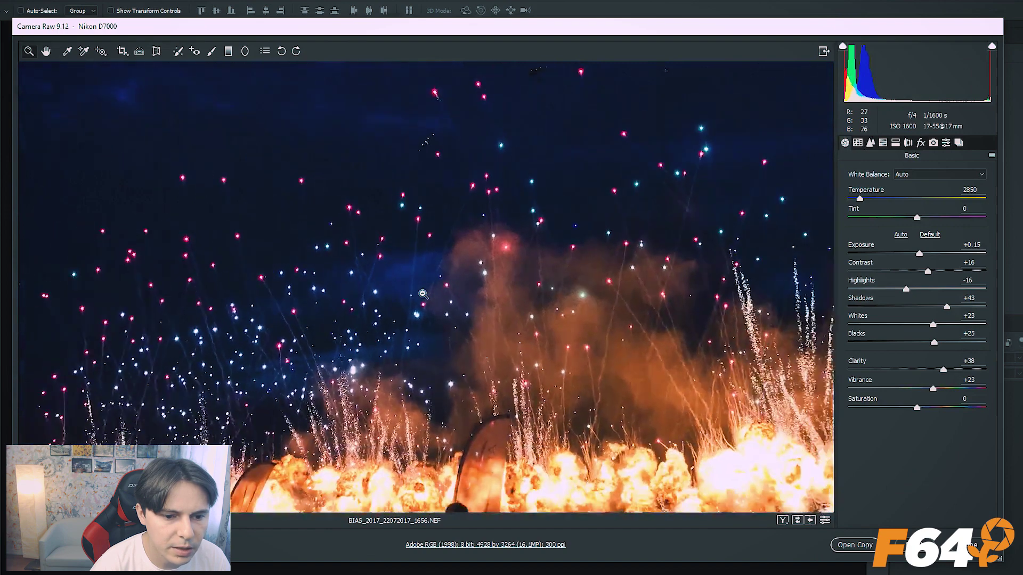
alt+click(422, 294)
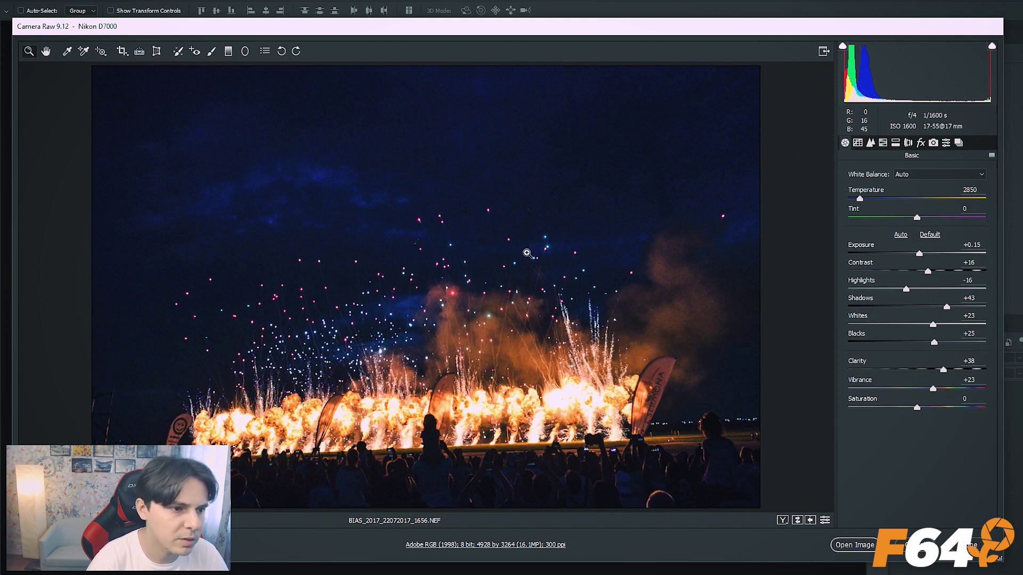
- Zoom to 66.7% and pan around the explosions, banner and flames
click(47, 52)
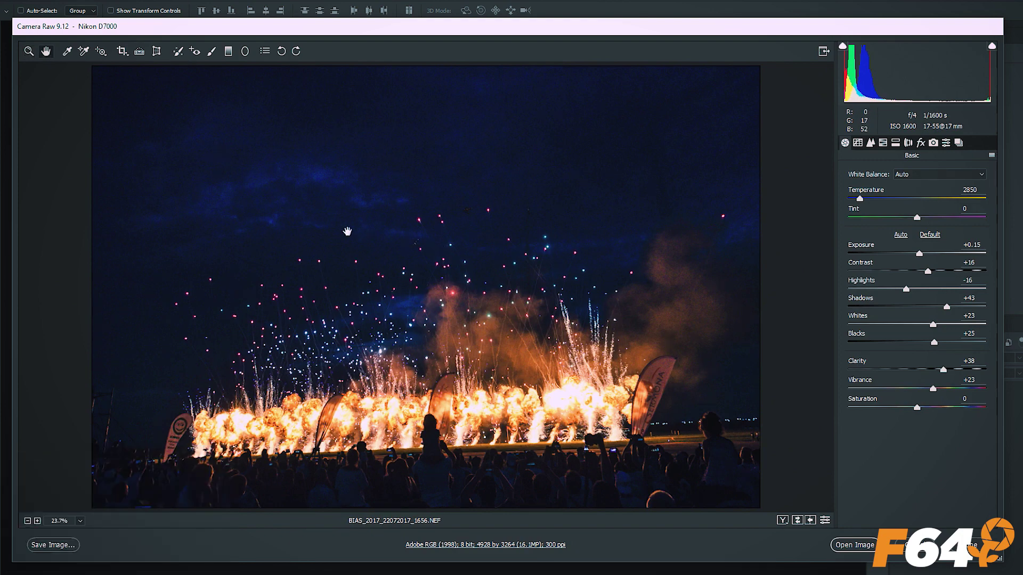
key(z)
click(479, 344)
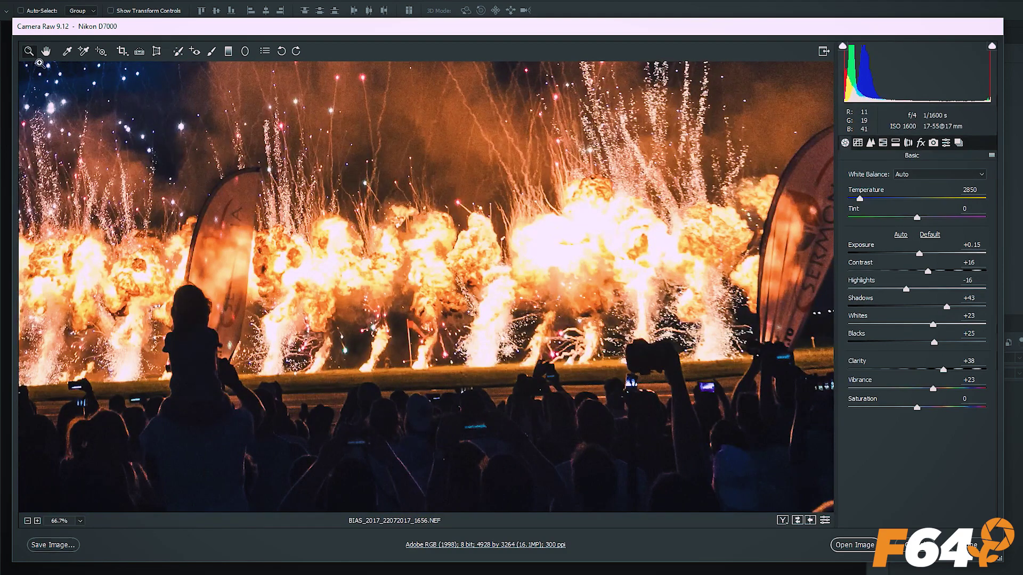
click(46, 52)
drag(198, 229, 542, 291)
mouse_move(351, 288)
mouse_down()
mouse_move(399, 150)
mouse_move(293, 198)
mouse_move(533, 243)
mouse_up()
mouse_move(733, 231)
mouse_down()
mouse_move(477, 303)
mouse_move(682, 186)
mouse_up()
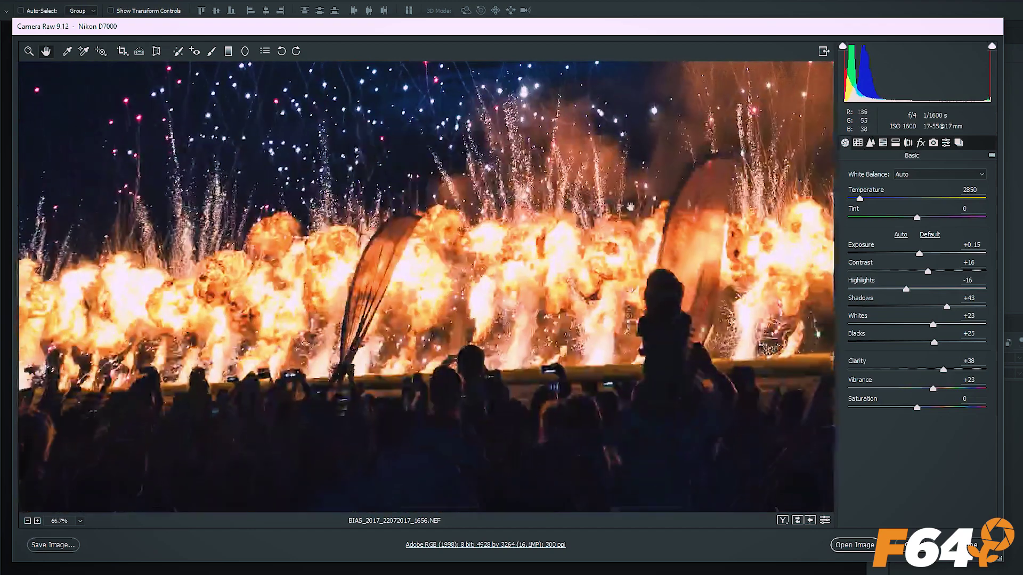
click(29, 52)
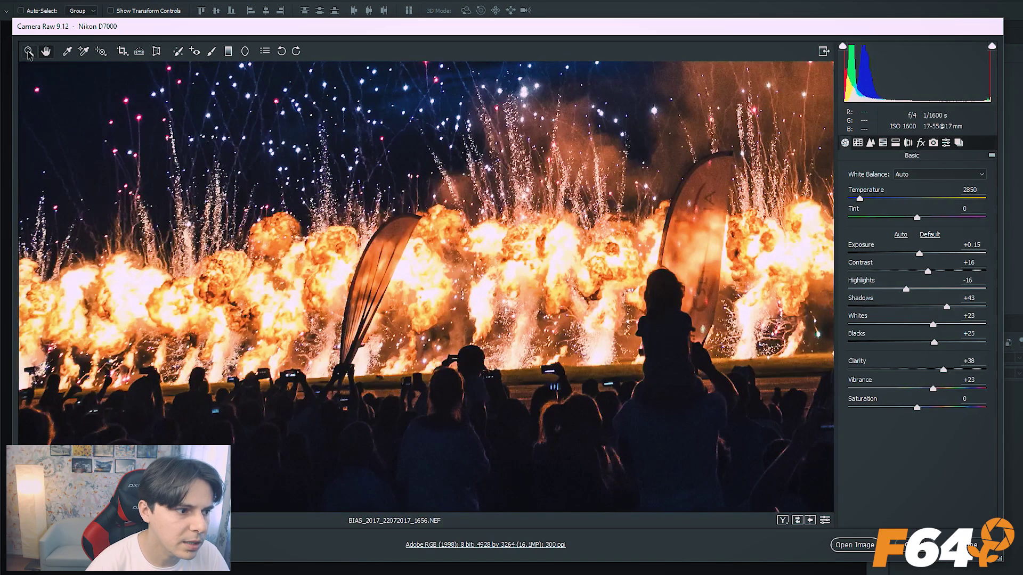
click(557, 276)
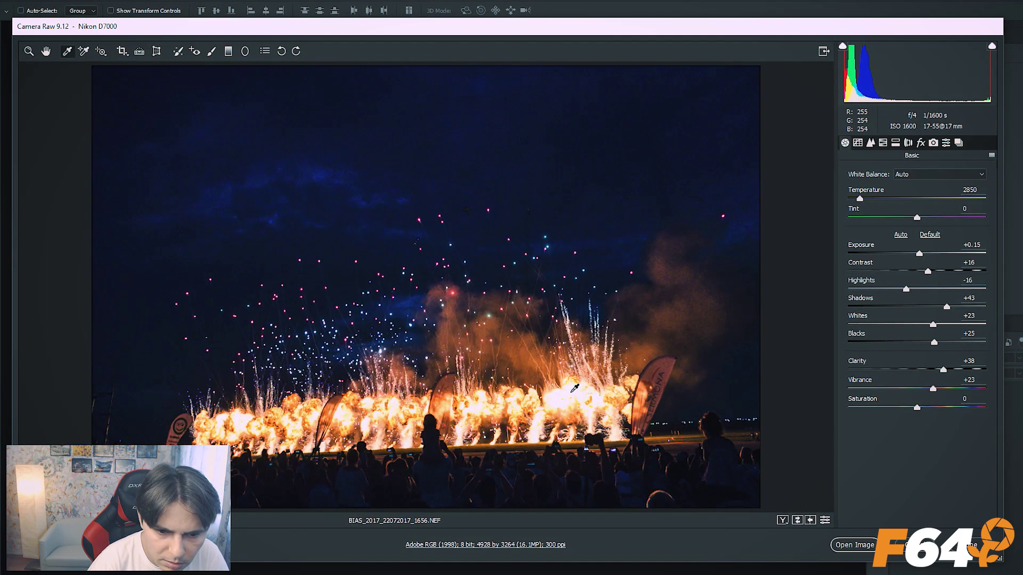
- Sample white balance from a dark sky area, giving Custom Temperature 2000 and Tint -22
click(572, 390)
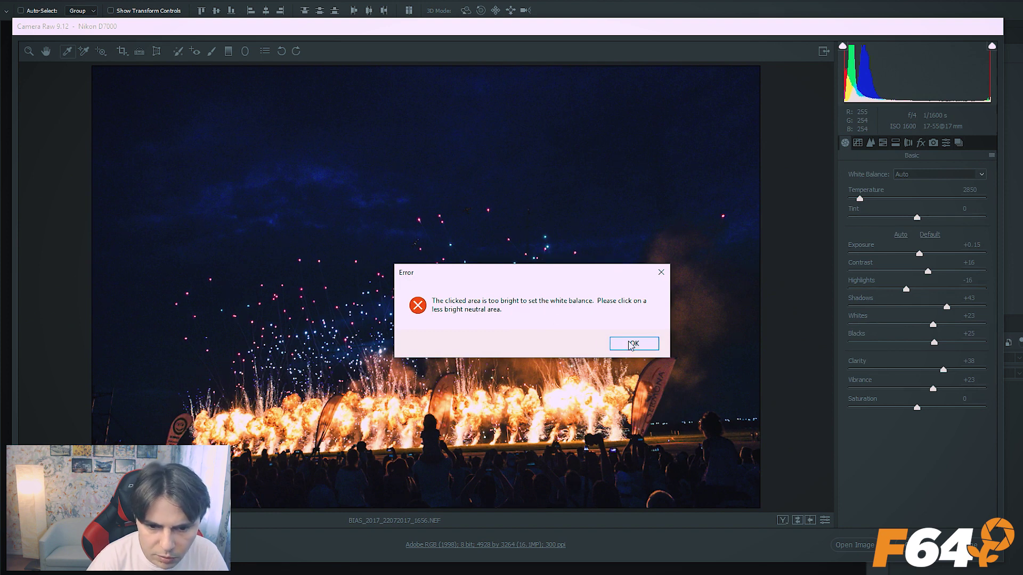
click(631, 344)
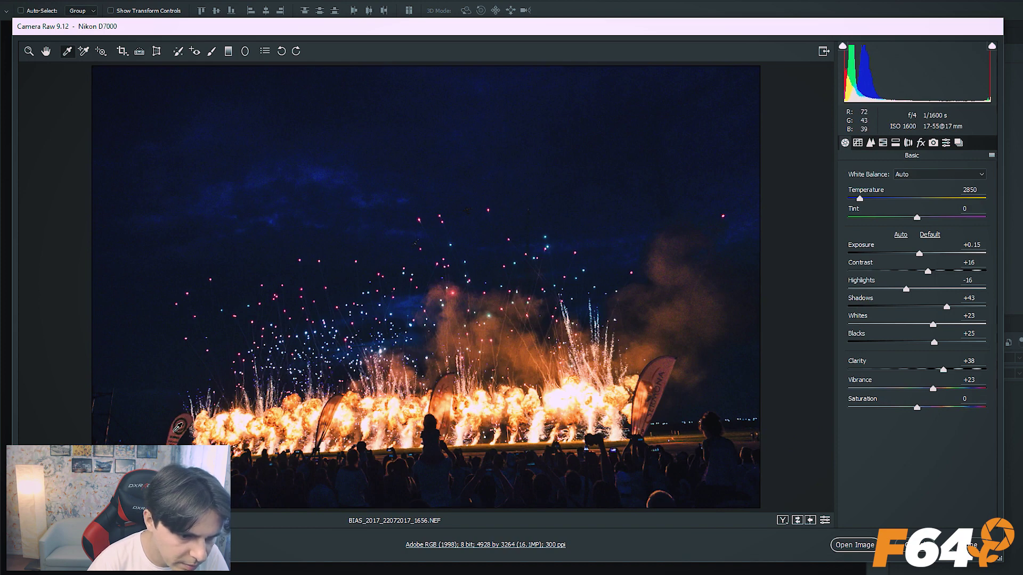
click(178, 426)
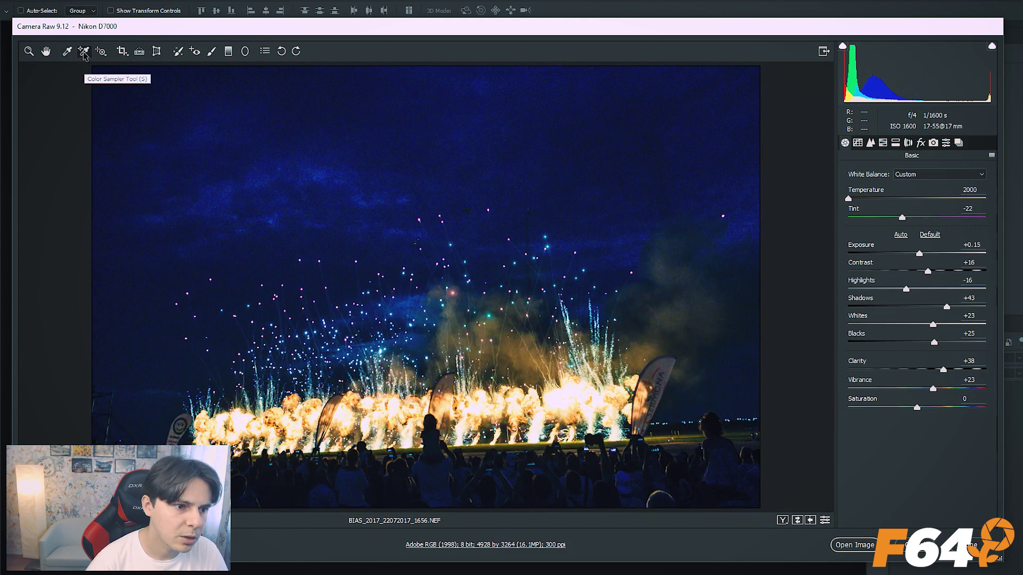
- Place colour samplers at several sky points to read RGB values, then clear them all
click(84, 54)
click(367, 171)
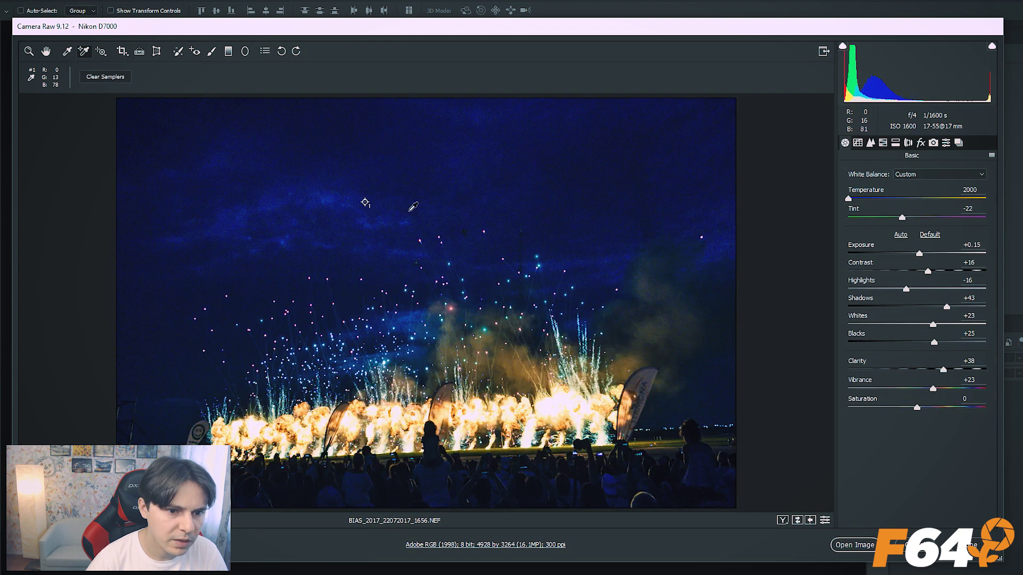
click(409, 211)
click(635, 263)
click(572, 201)
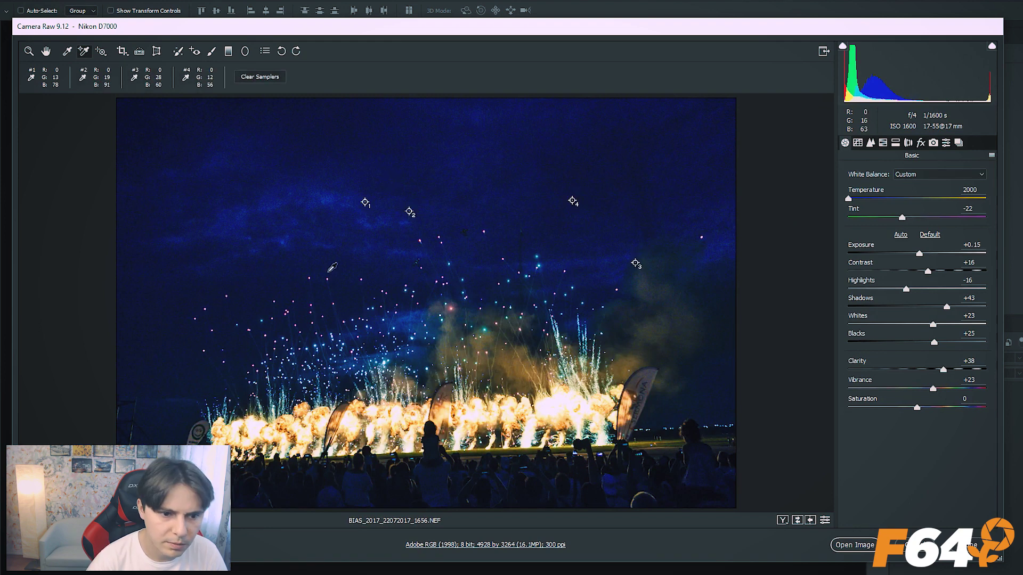
click(321, 276)
click(405, 322)
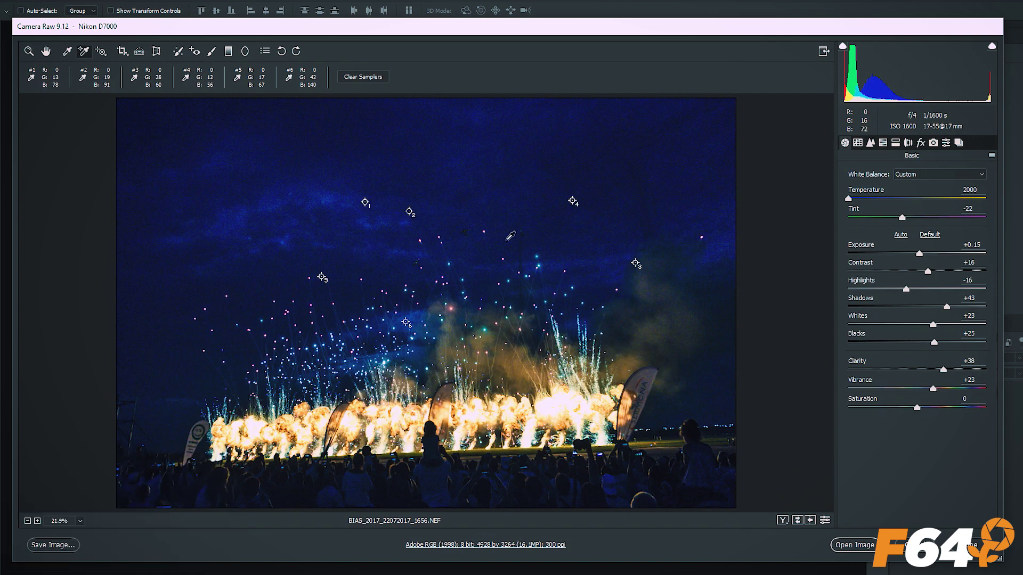
click(320, 205)
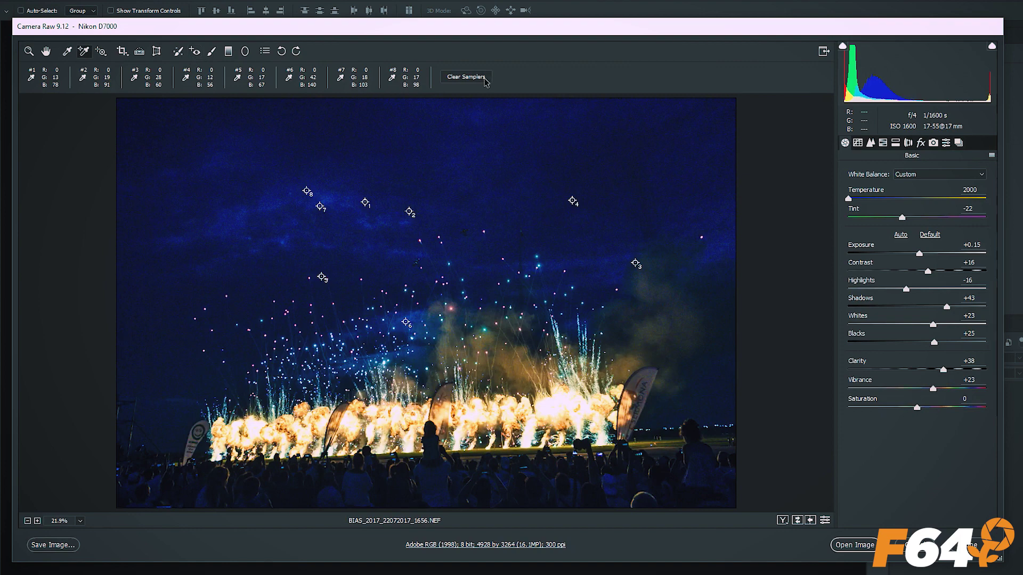
click(465, 77)
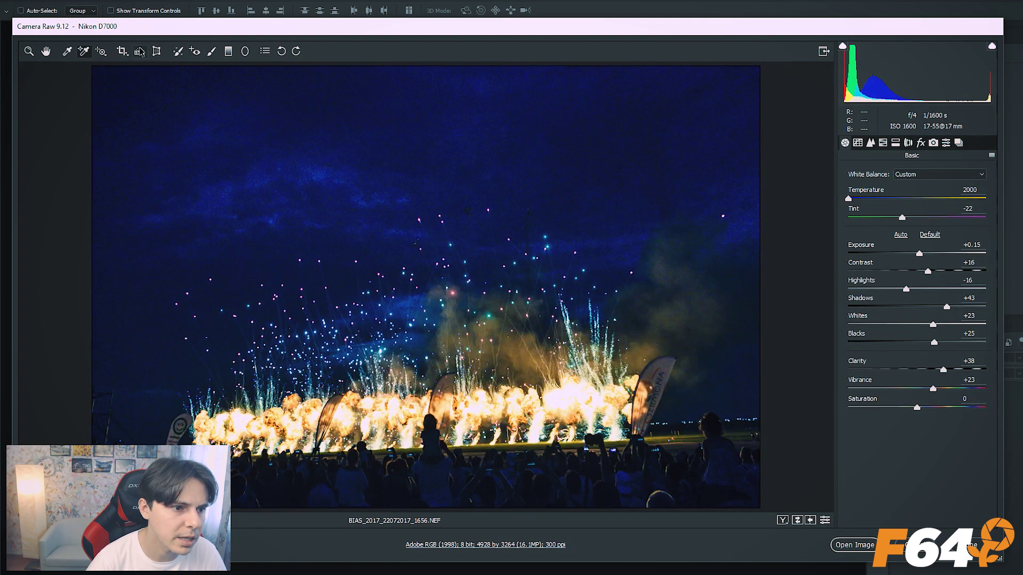
- Show the Tone Curve's Parametric sliders with the Targeted Adjustment Tool selected
click(101, 51)
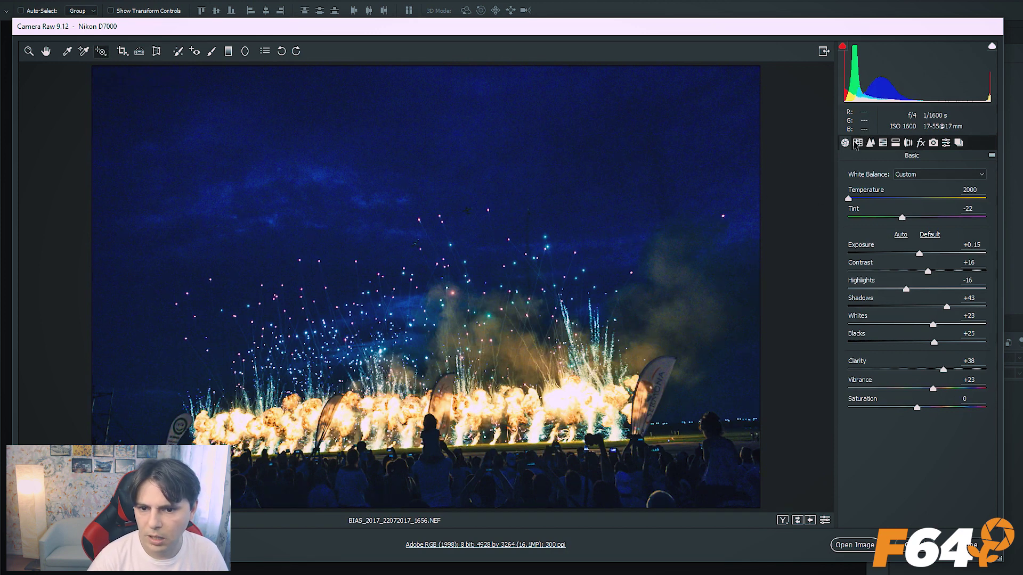
click(856, 144)
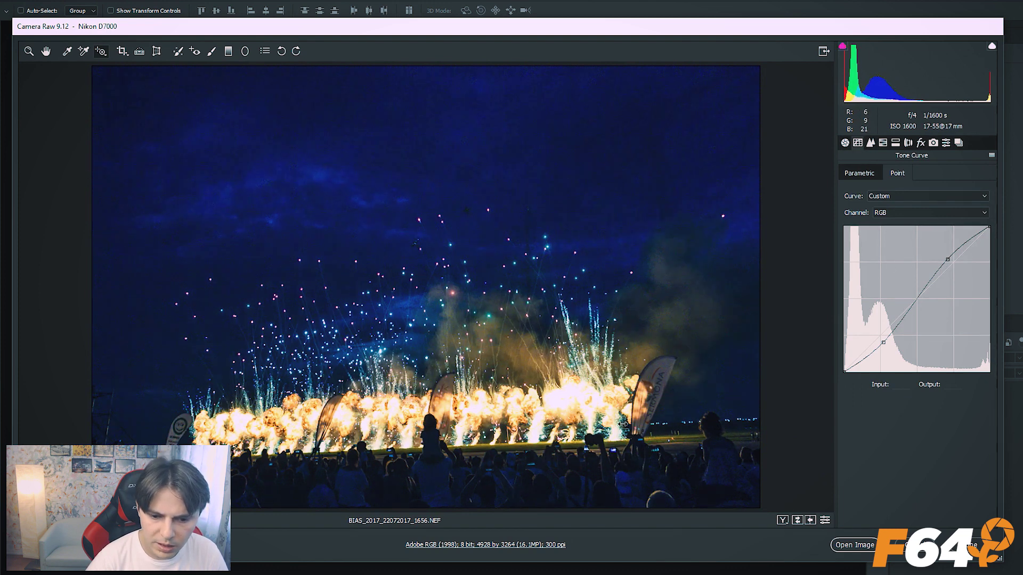
click(651, 383)
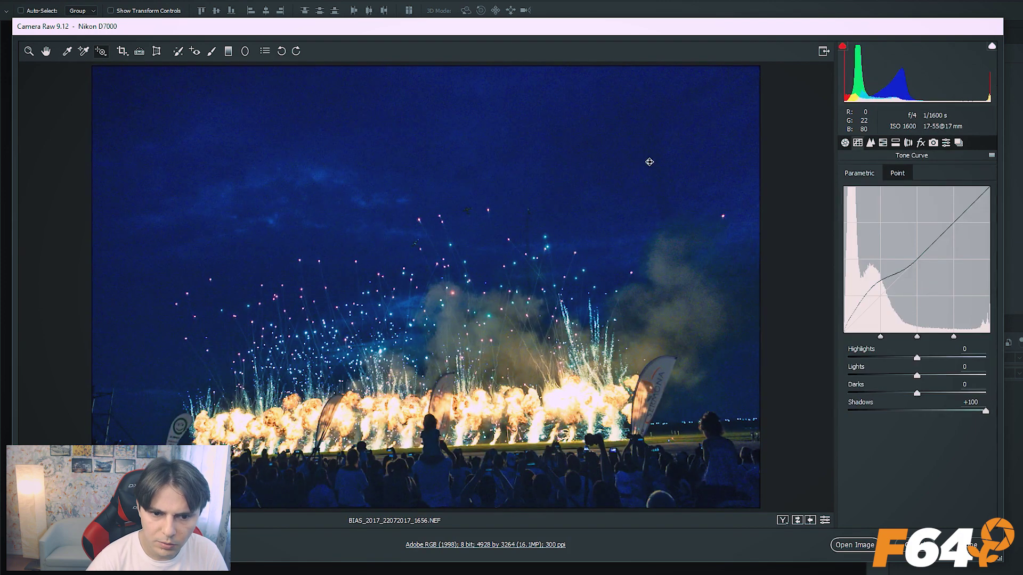
- Try extreme Highlights, Darks and Shadows curve adjustments, then reset them to 0
mouse_move(646, 160)
mouse_down()
mouse_move(646, 231)
mouse_move(646, 160)
mouse_up()
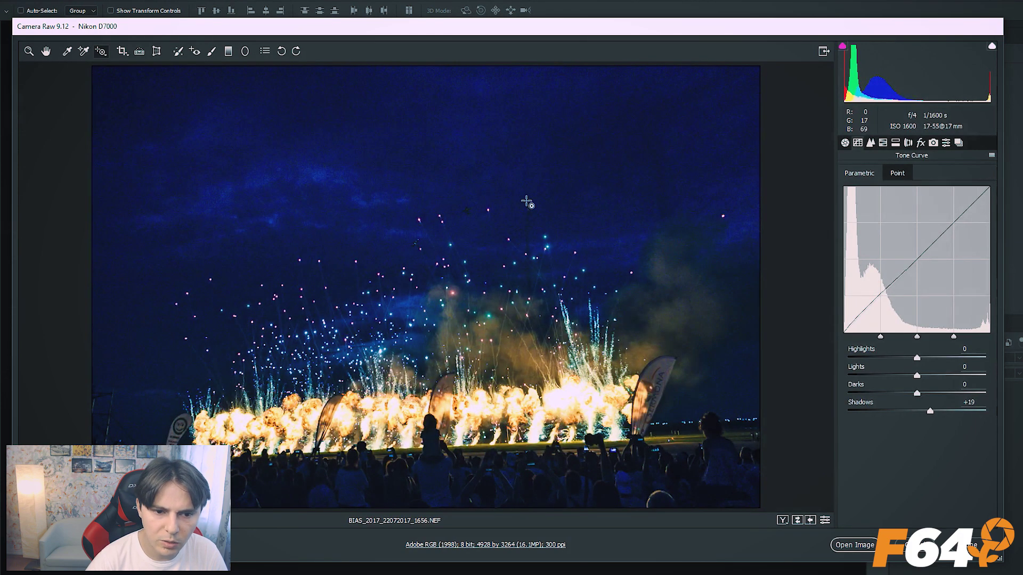
drag(555, 186, 556, 199)
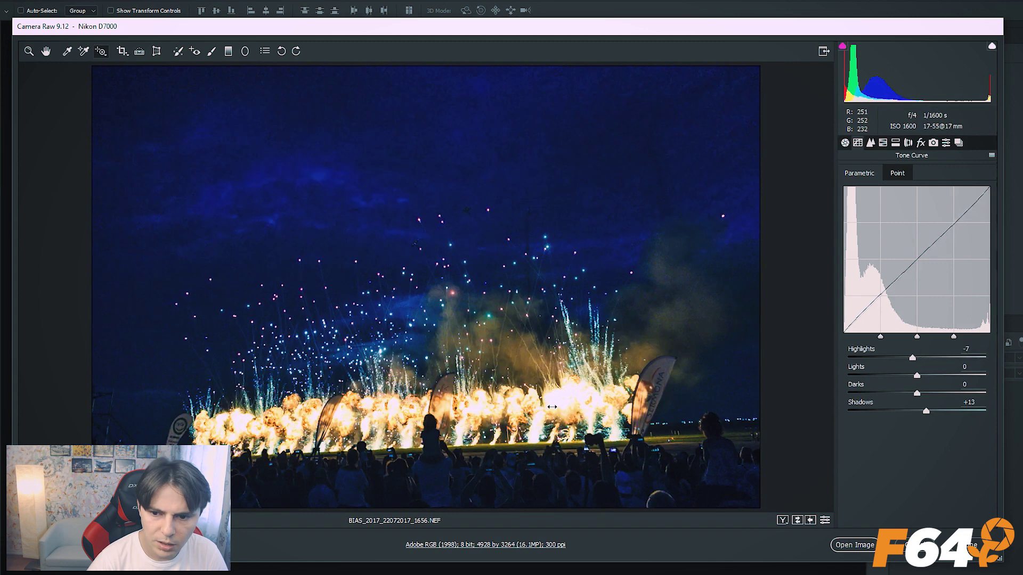
drag(552, 420, 552, 404)
drag(565, 441, 617, 102)
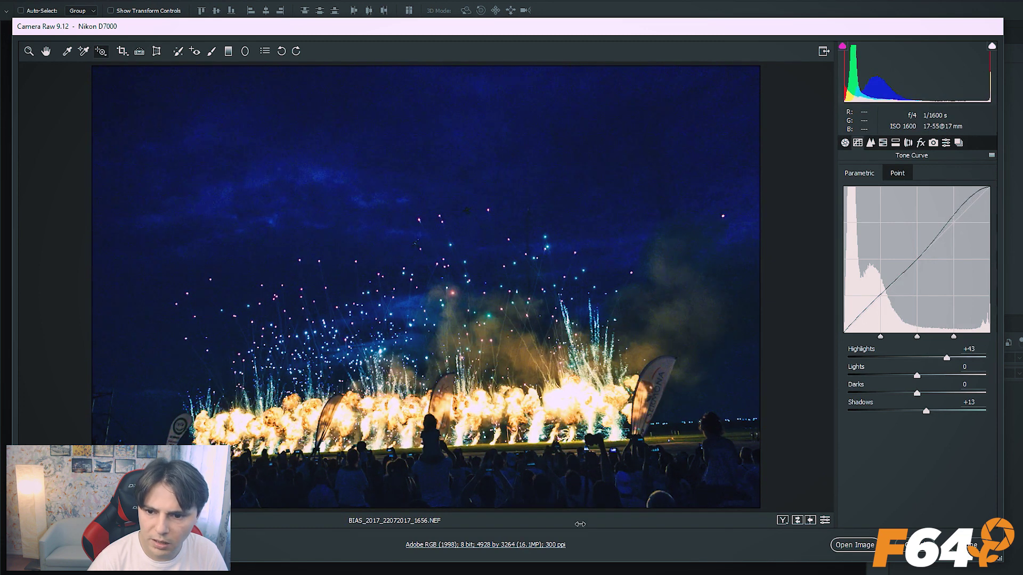
drag(617, 184, 231, 297)
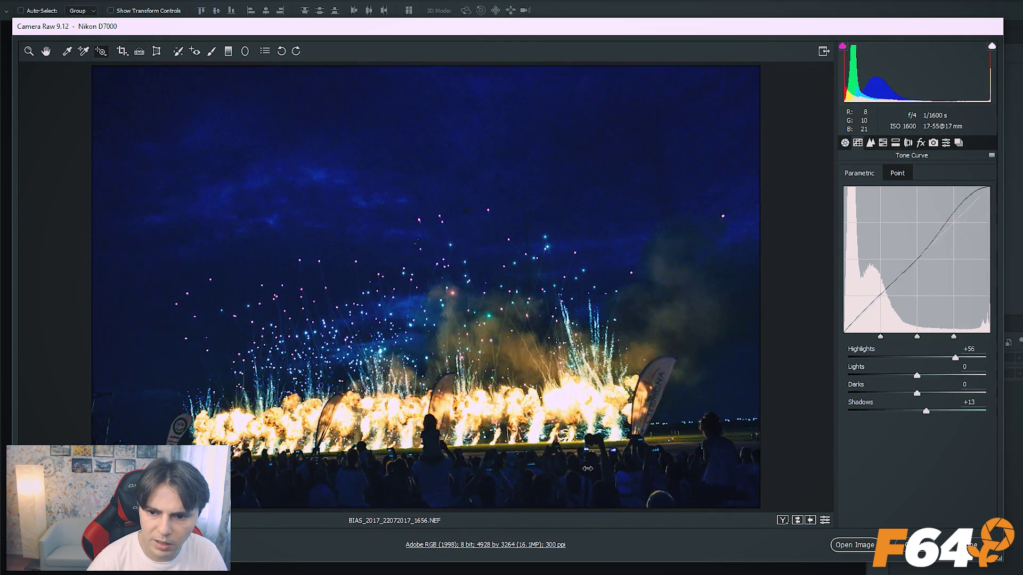
drag(292, 495, 293, 373)
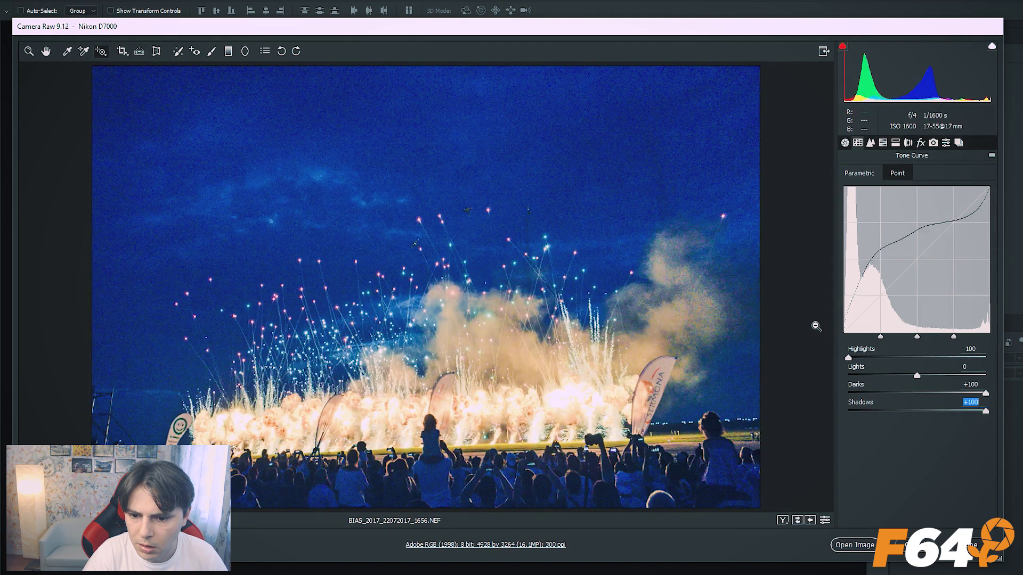
key(ctrl+z)
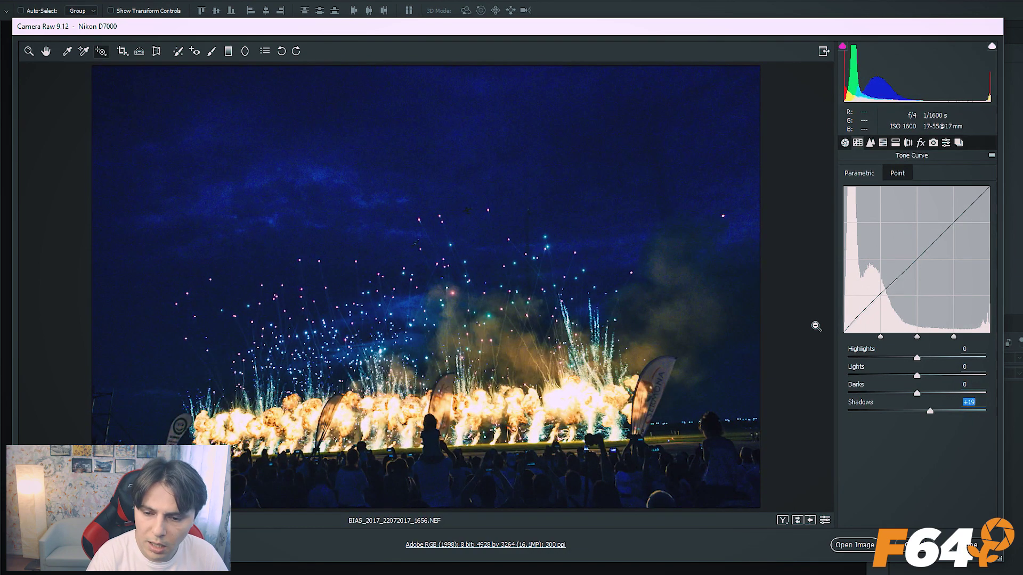
key(Up)
key(Up)
key(Up)
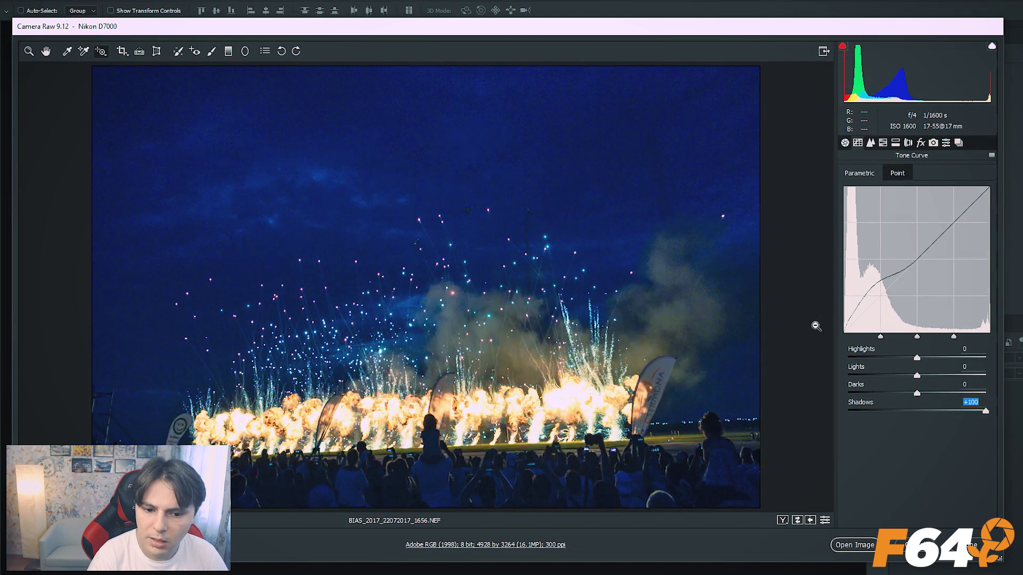
- Try a rotated crop, cancel it, then straighten along the horizon for a 4576 × 3031 frame
key(c)
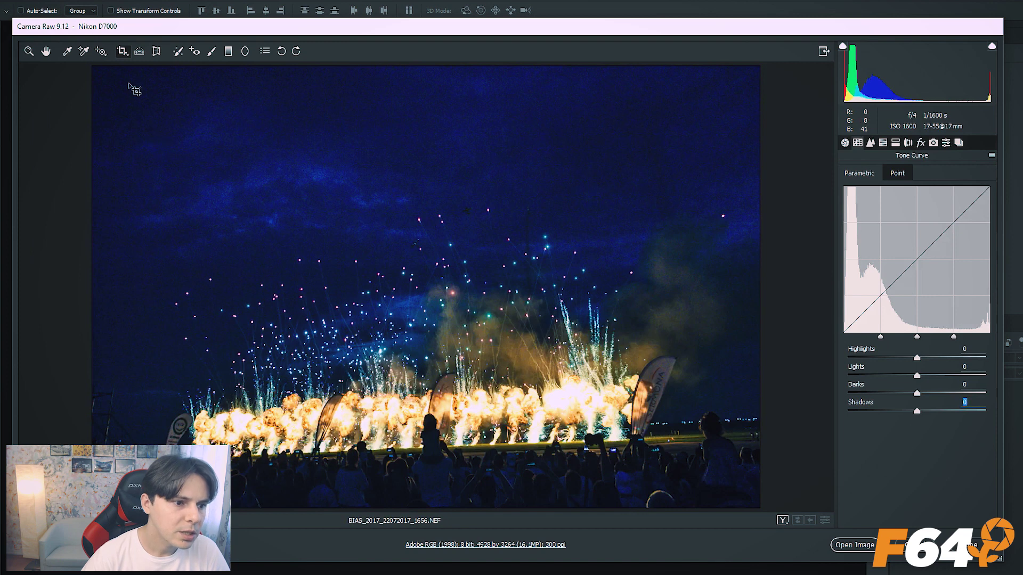
mouse_move(152, 145)
mouse_down()
mouse_move(748, 487)
mouse_move(736, 496)
mouse_up()
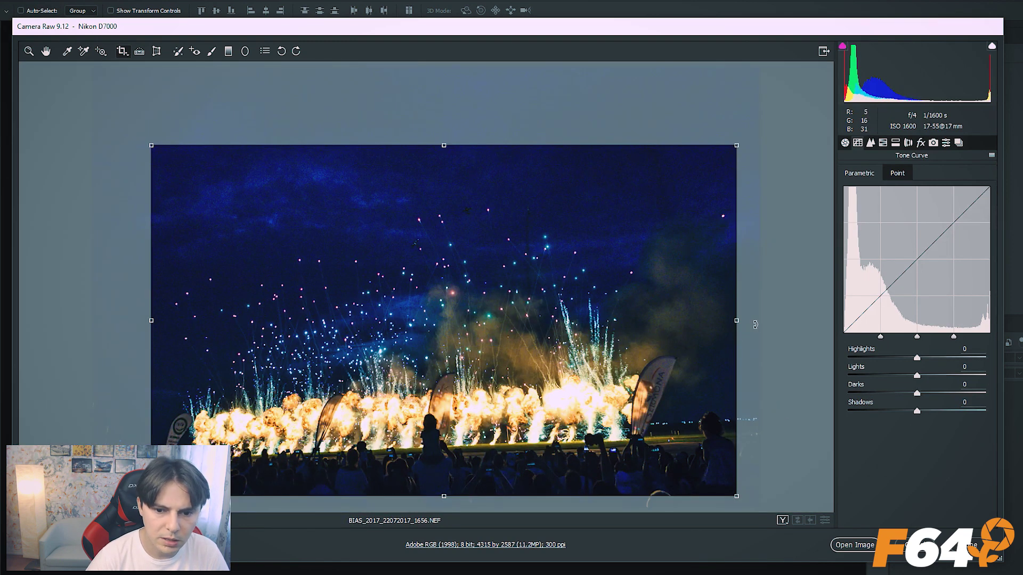
drag(753, 322, 753, 314)
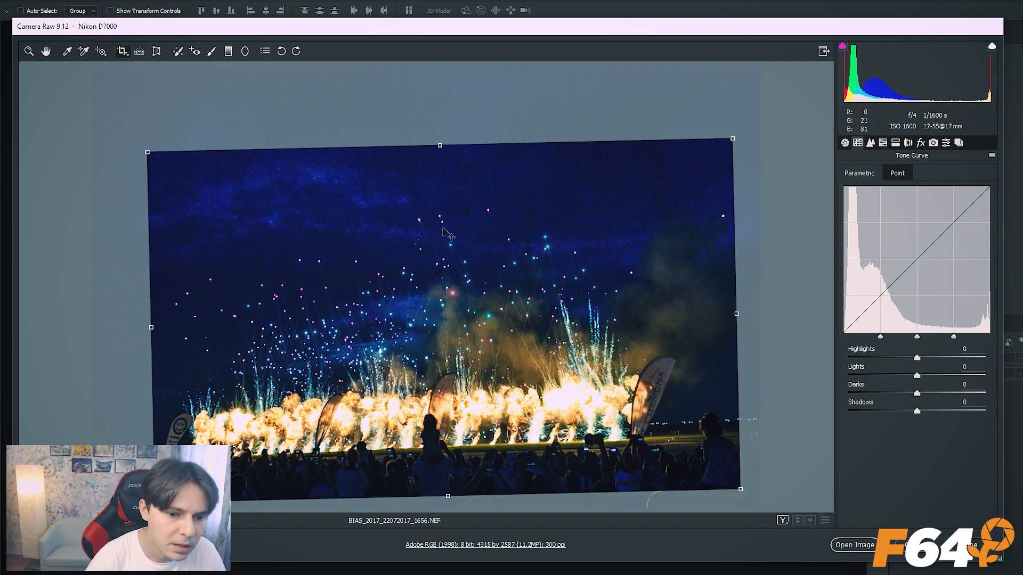
key(Escape)
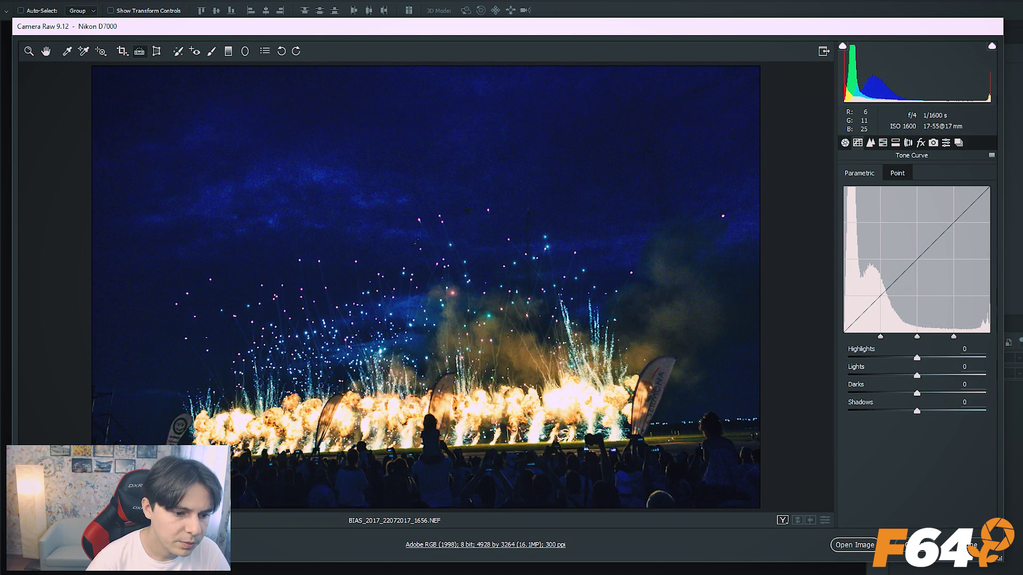
mouse_move(235, 462)
mouse_down()
mouse_move(814, 415)
mouse_move(798, 432)
mouse_up()
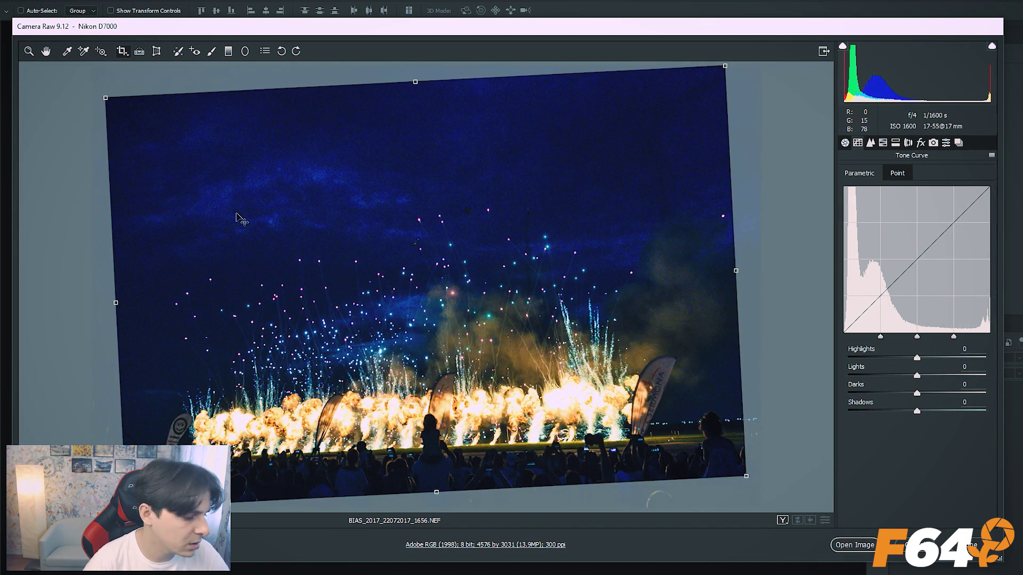
- Commit the 4576 × 3031 crop, then try Vertical, Horizontal -21 and Rotate +6.0 transforms without keeping them
key(Escape)
click(156, 51)
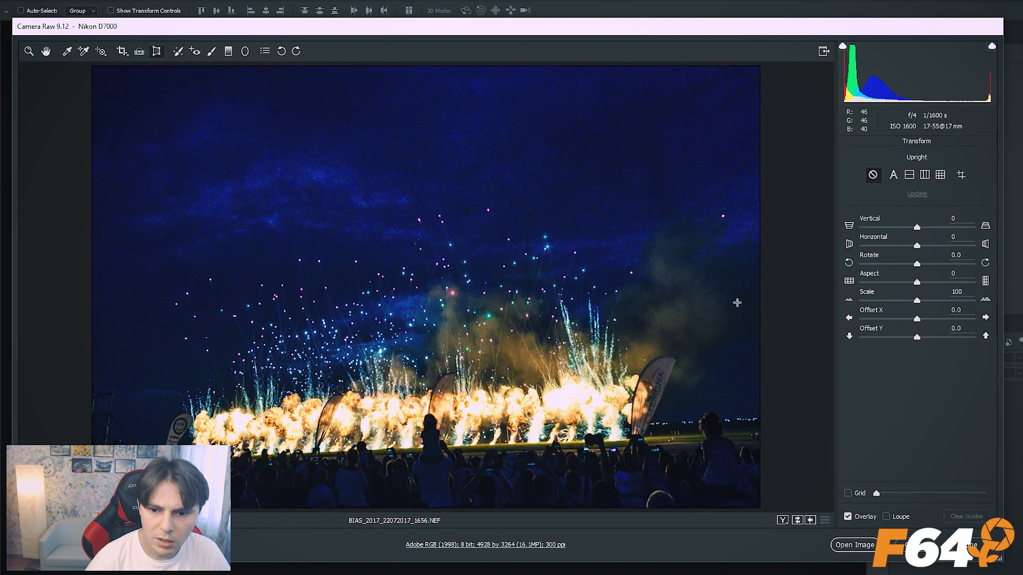
mouse_move(917, 227)
mouse_down()
mouse_move(877, 229)
mouse_move(942, 250)
mouse_up()
key(shift+v)
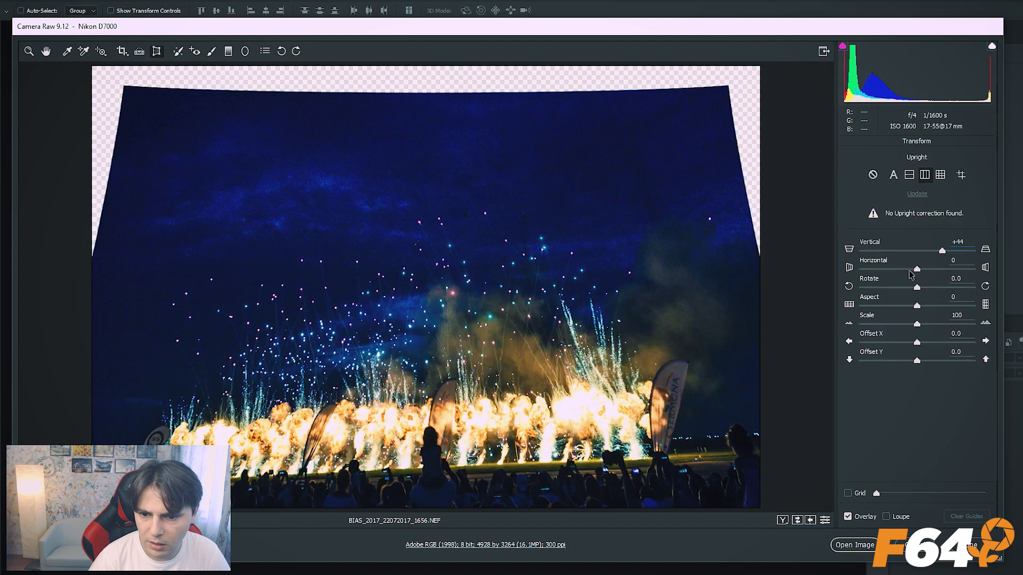
click(906, 268)
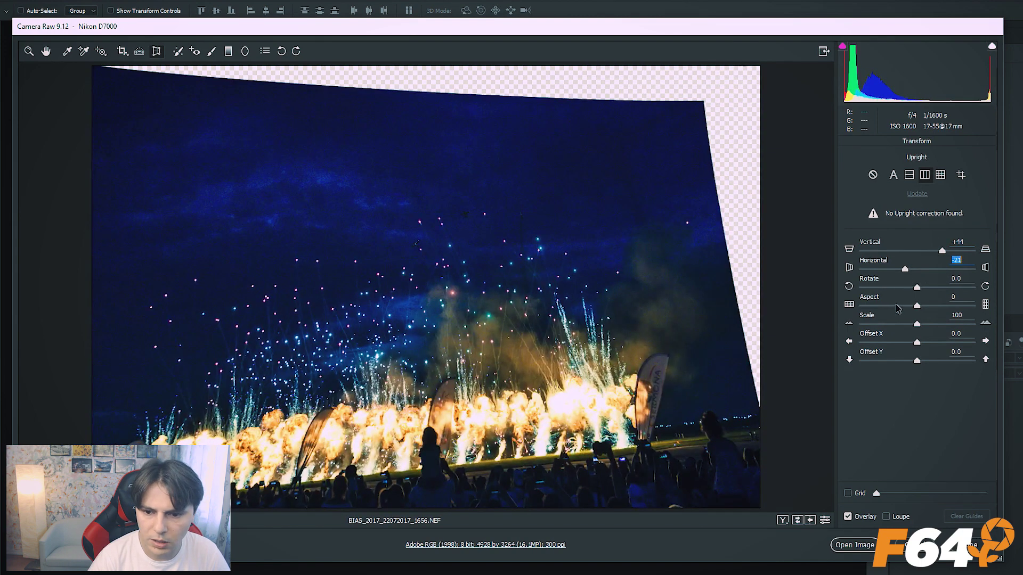
mouse_move(918, 291)
mouse_down()
mouse_move(951, 288)
mouse_move(888, 308)
mouse_up()
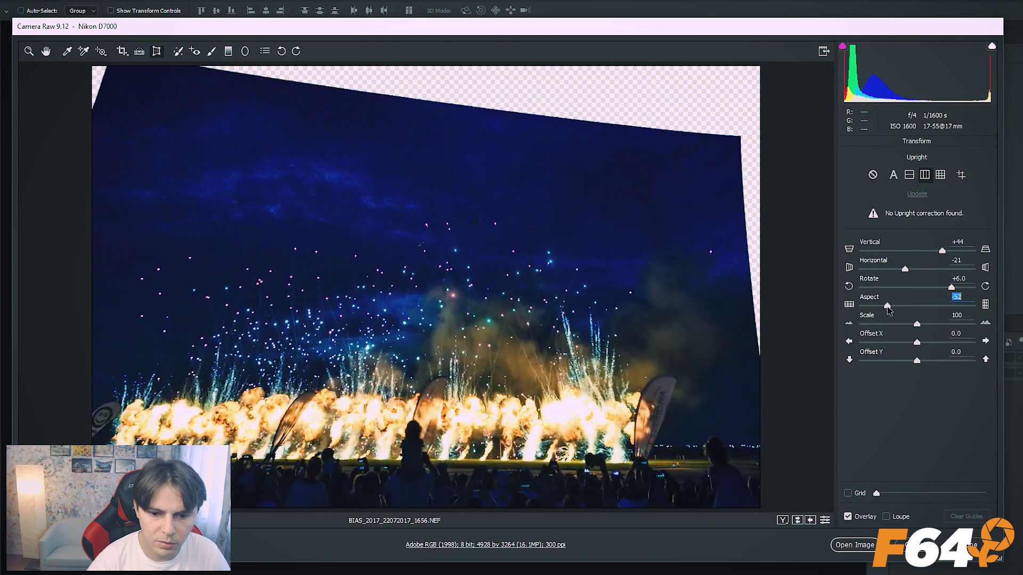
key(z)
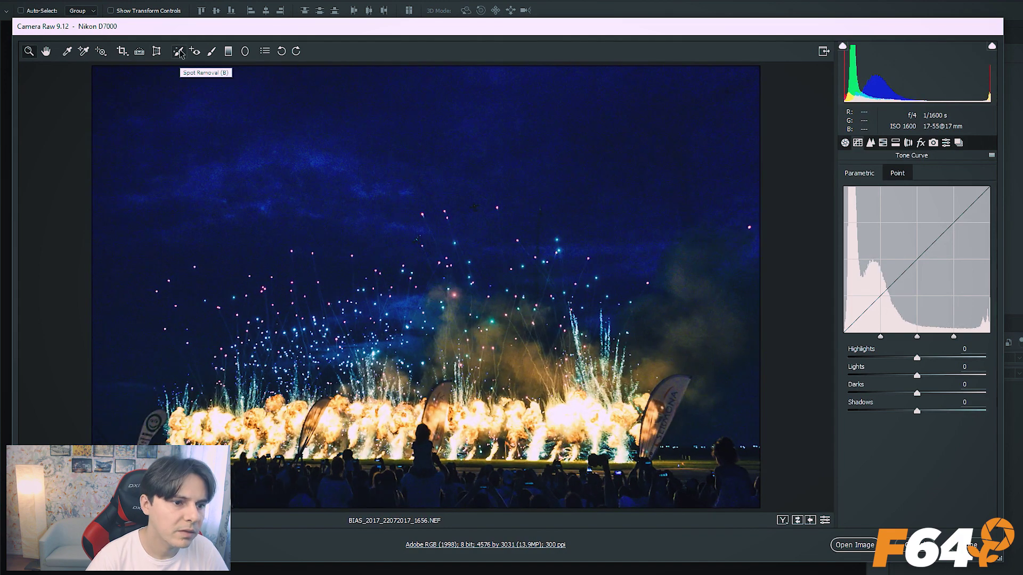
- Heal an upper-right sky speck with a size-6 Heal spot, then bring up Red Eye Removal
click(178, 51)
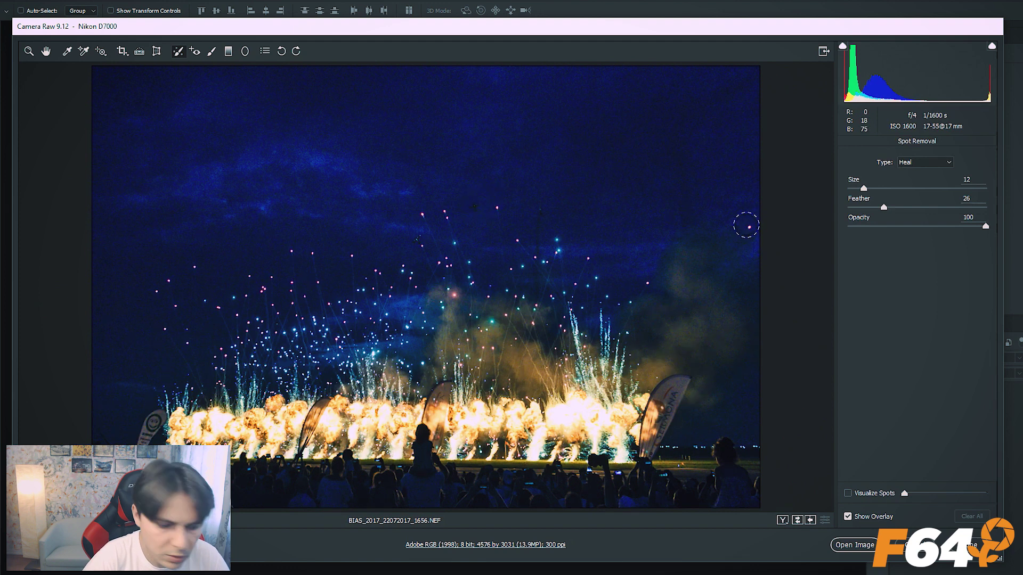
key(bracketleft)
key(bracketleft)
key(bracketleft)
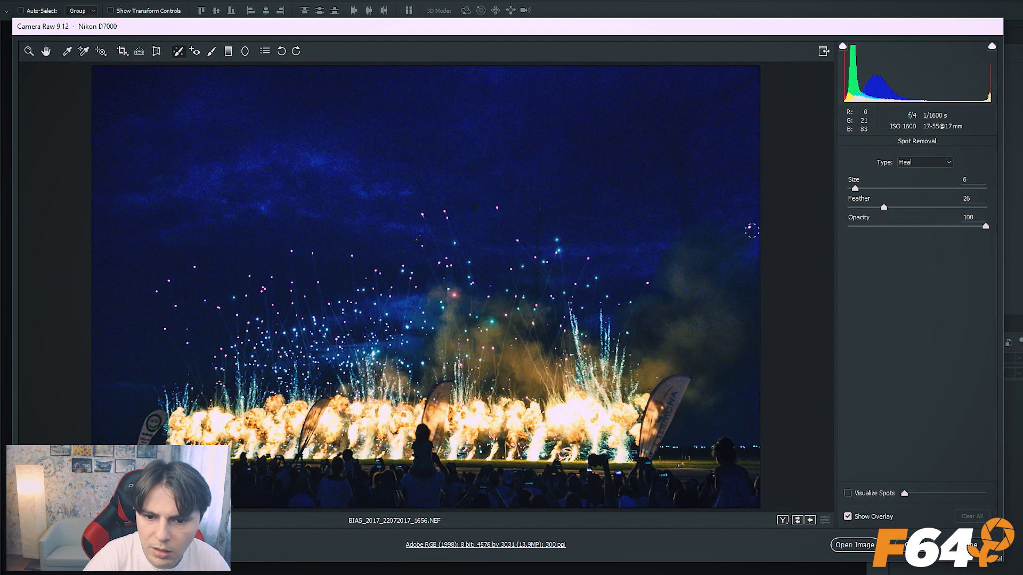
click(750, 226)
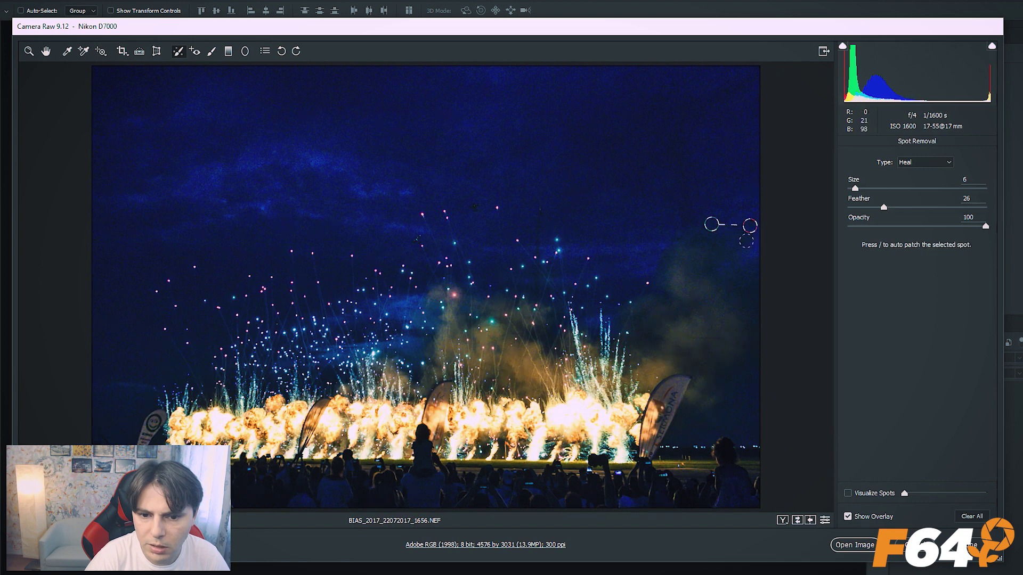
mouse_move(714, 228)
mouse_down()
mouse_move(736, 206)
mouse_move(722, 154)
mouse_move(736, 191)
mouse_up()
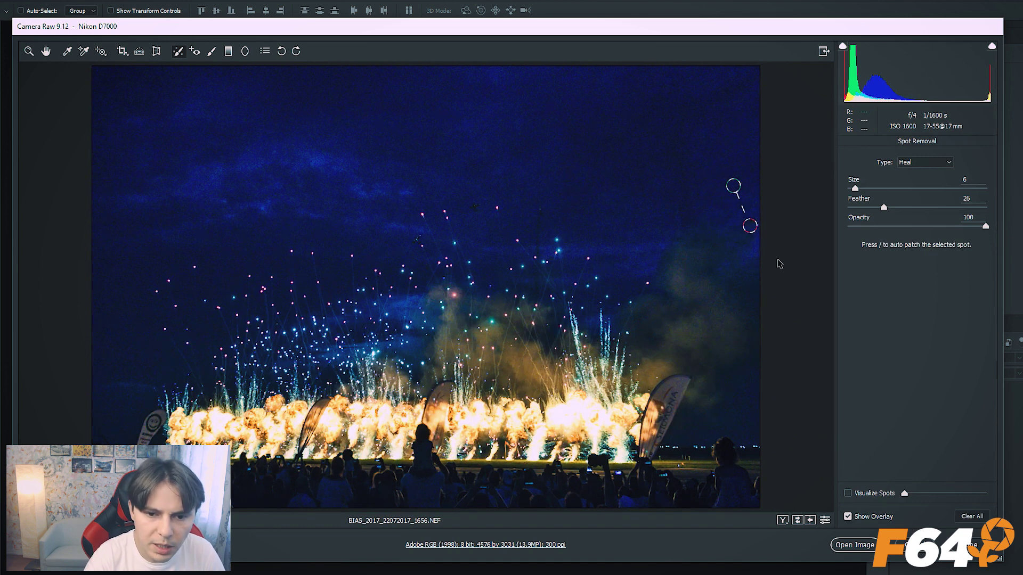
key(z)
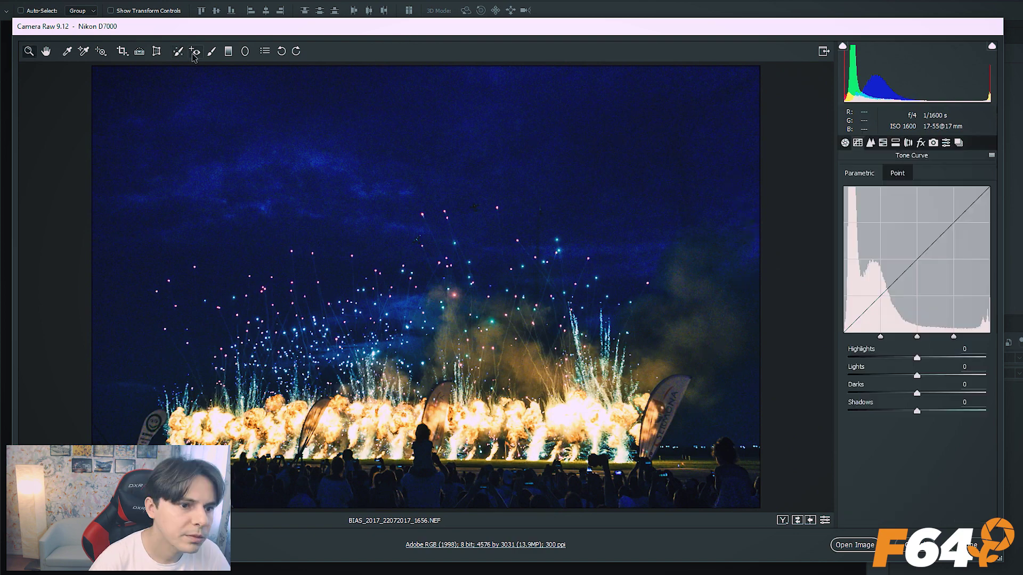
click(194, 52)
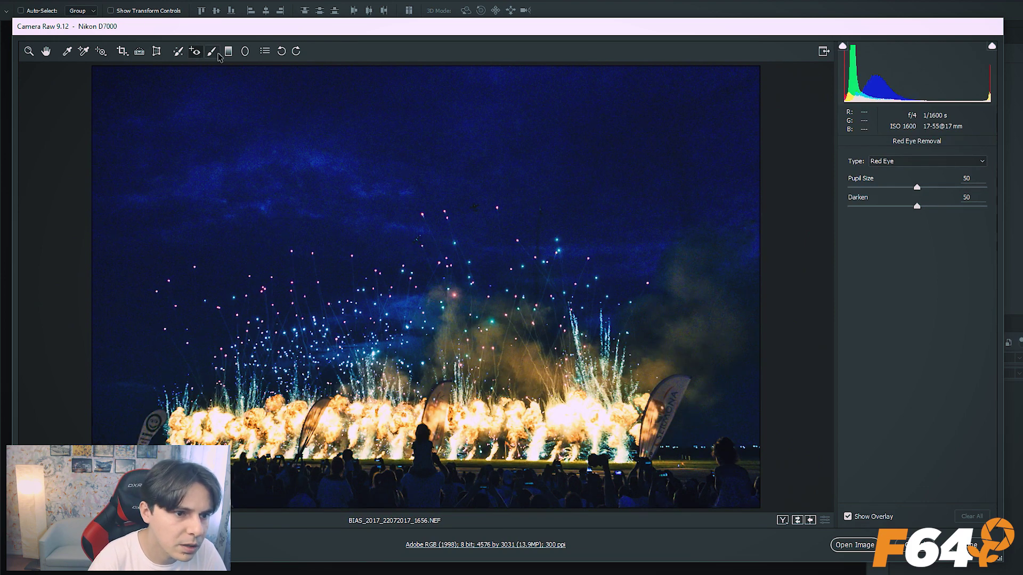
- Paint an Adjustment Brush mask over the upper and left sky, checking it with the mask overlay
click(215, 52)
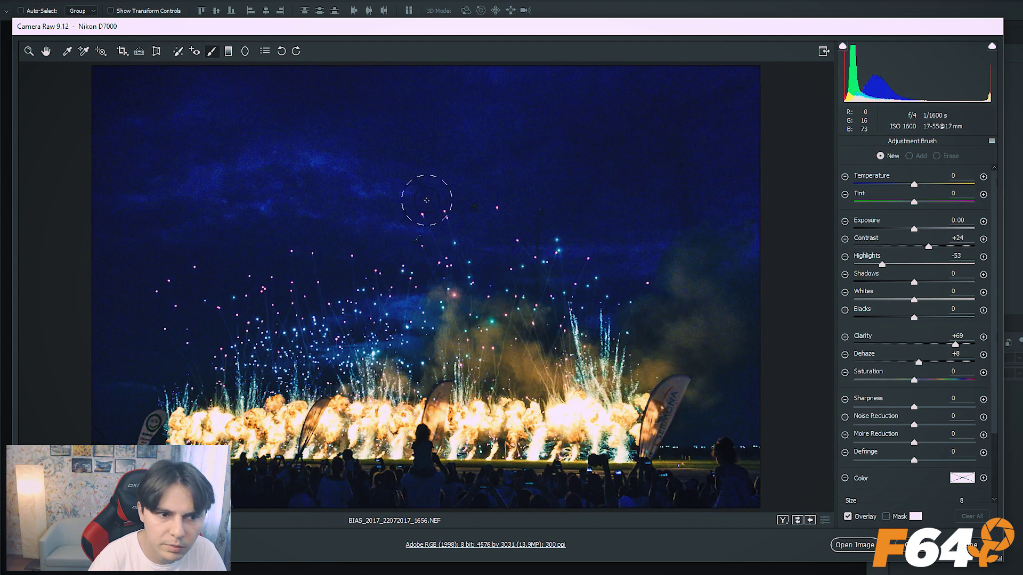
drag(297, 121, 185, 199)
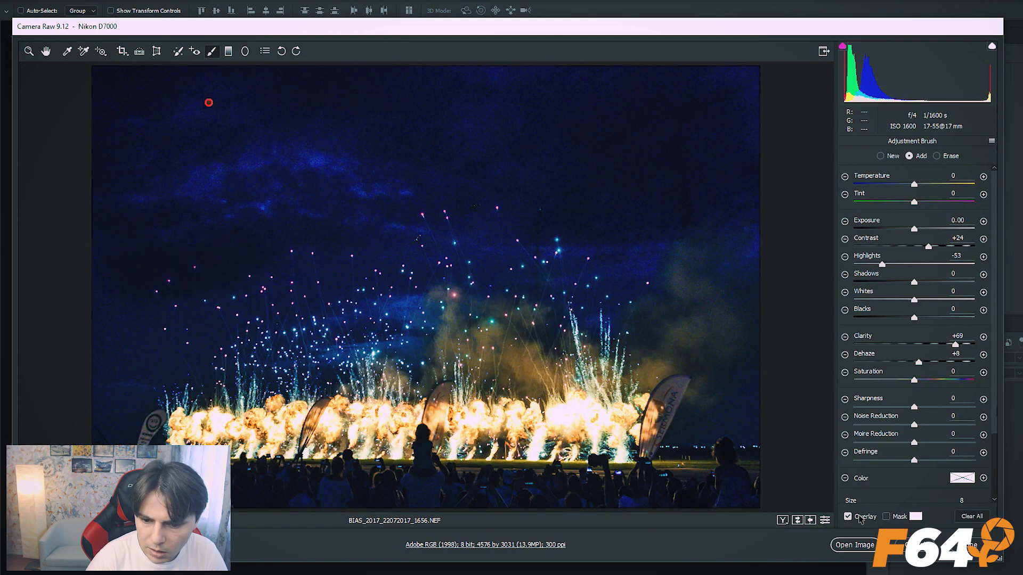
click(886, 516)
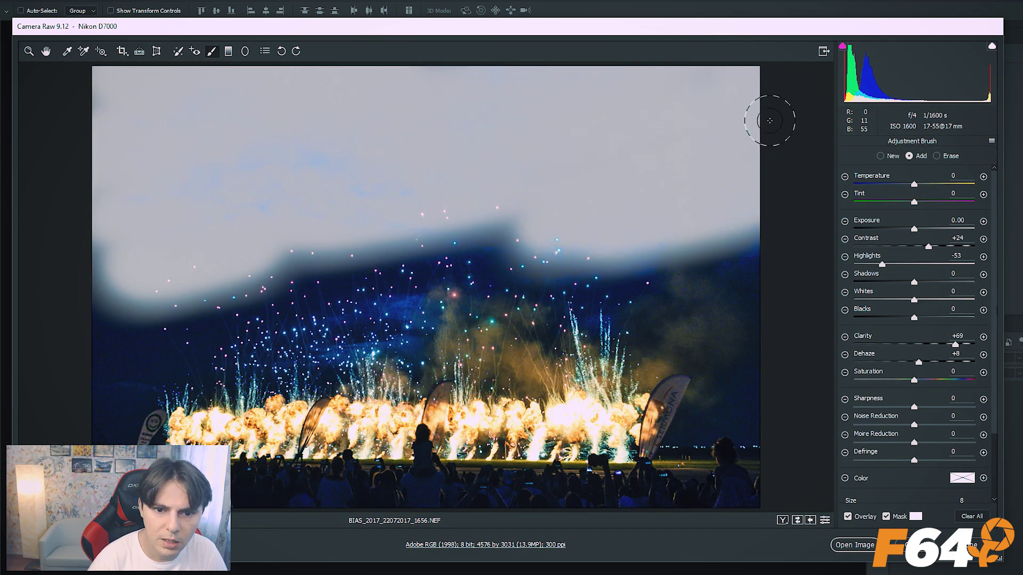
mouse_move(101, 250)
mouse_down()
mouse_move(142, 300)
mouse_move(758, 281)
mouse_up()
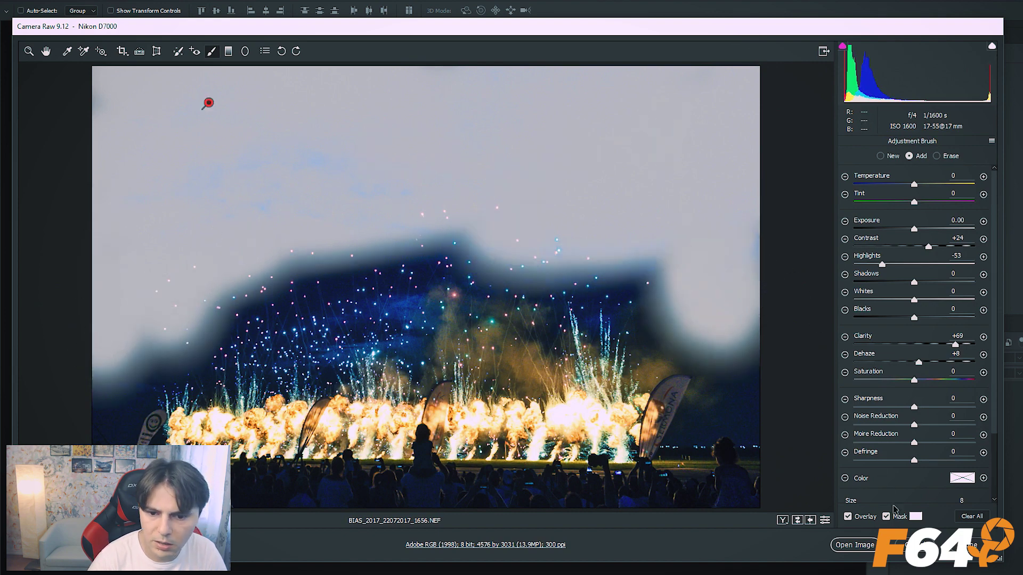
key(y)
- Set the painted sky to Exposure +0.45 and Clarity -65
drag(914, 229, 944, 237)
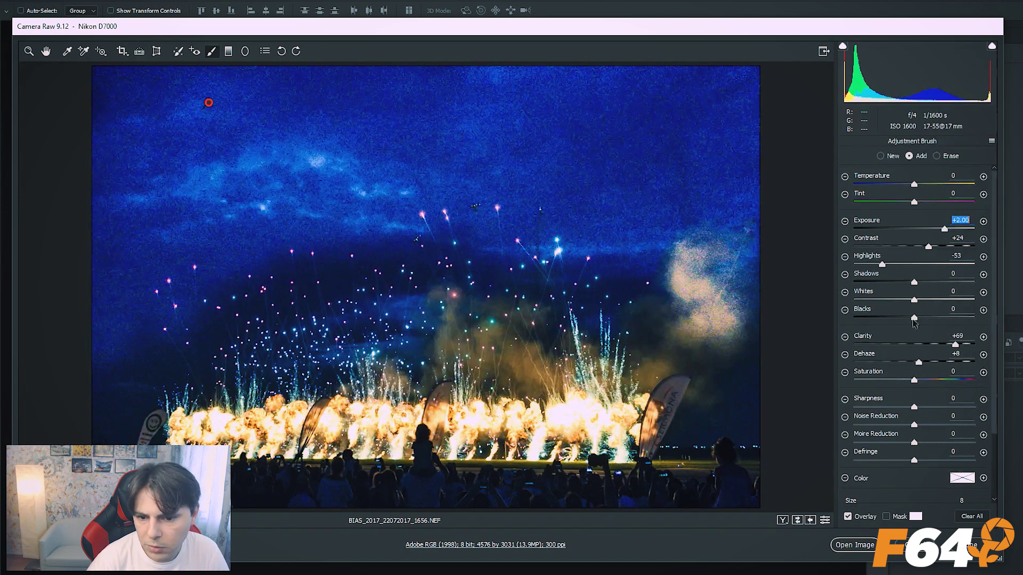
click(927, 346)
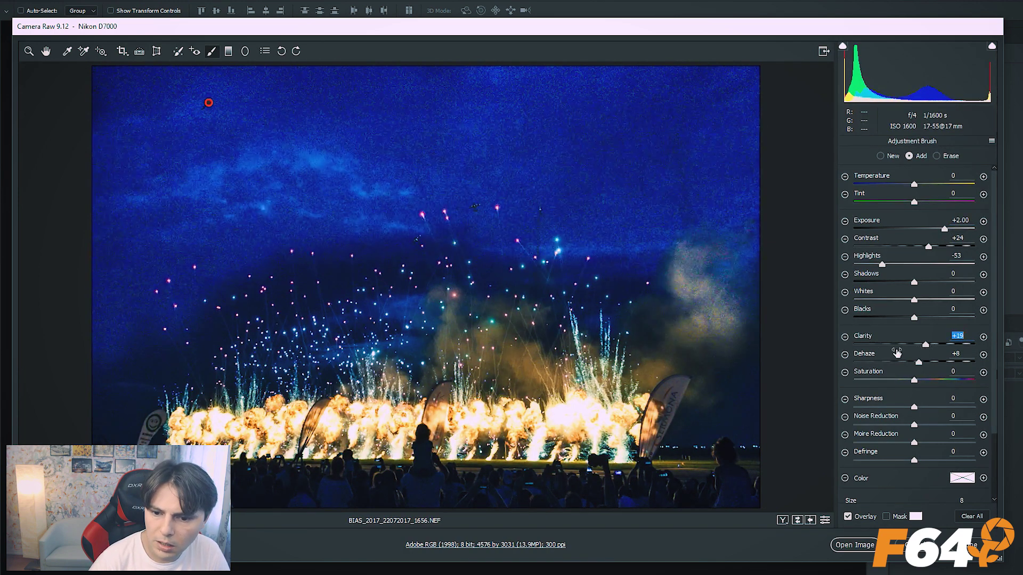
click(875, 345)
mouse_move(941, 234)
mouse_down()
mouse_move(908, 230)
mouse_move(921, 231)
mouse_move(921, 265)
mouse_up()
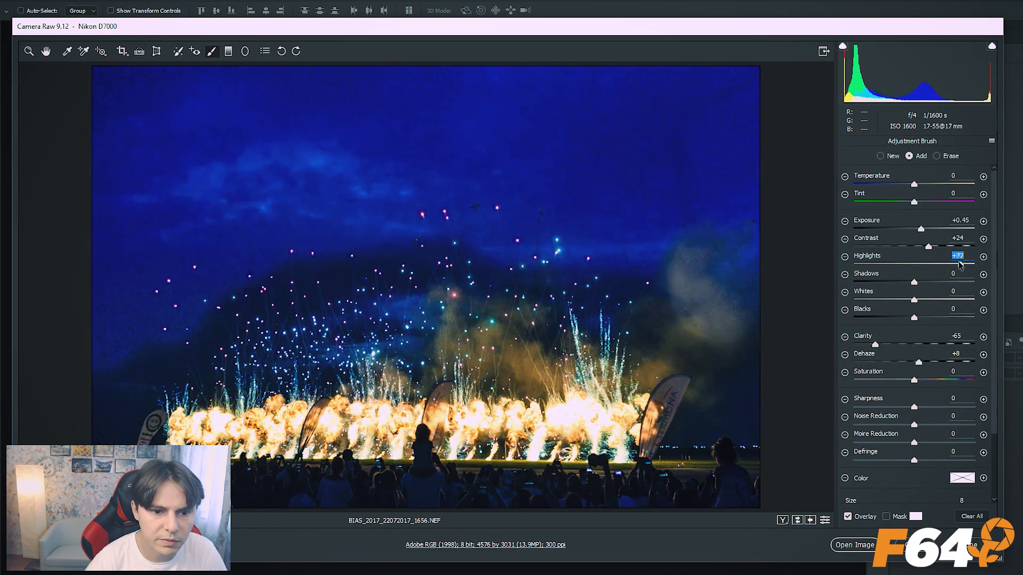
click(228, 52)
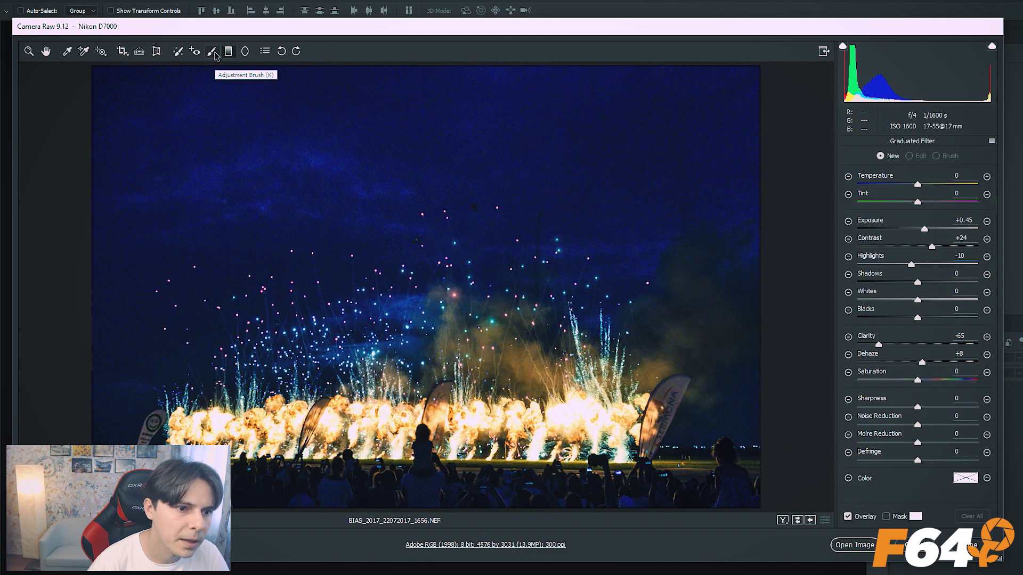
- Draw a radial filter ellipse over the fireworks and show its mask overlay
key(y)
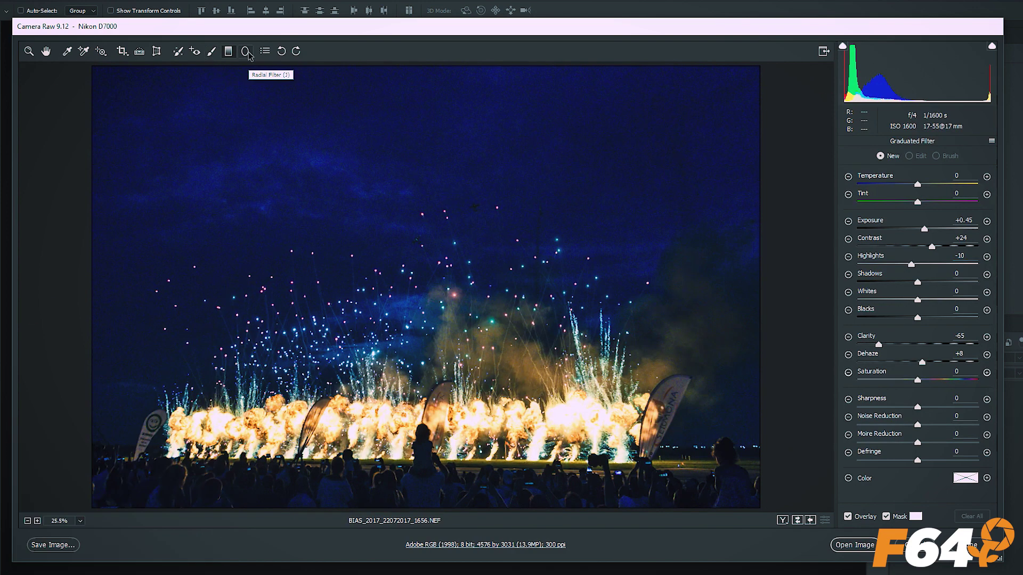
click(246, 52)
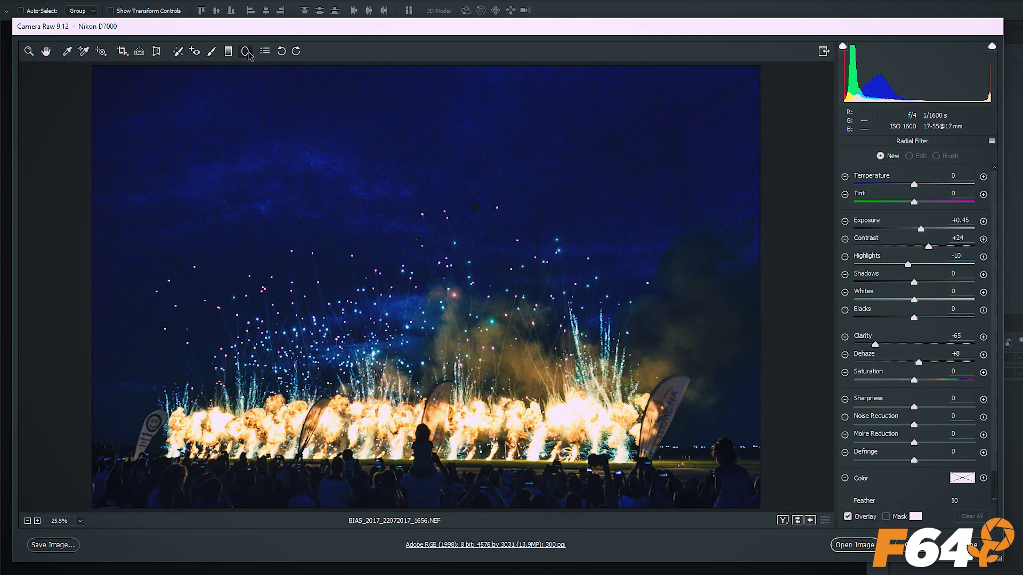
mouse_move(403, 256)
mouse_down()
mouse_move(582, 384)
mouse_move(636, 402)
mouse_up()
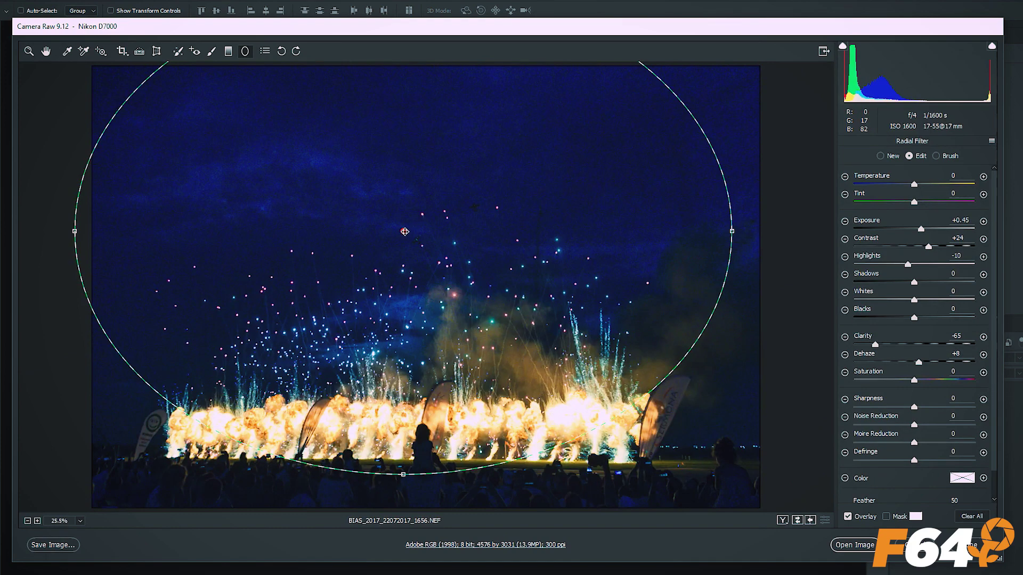
mouse_move(399, 232)
mouse_down()
mouse_move(433, 238)
mouse_move(428, 268)
mouse_up()
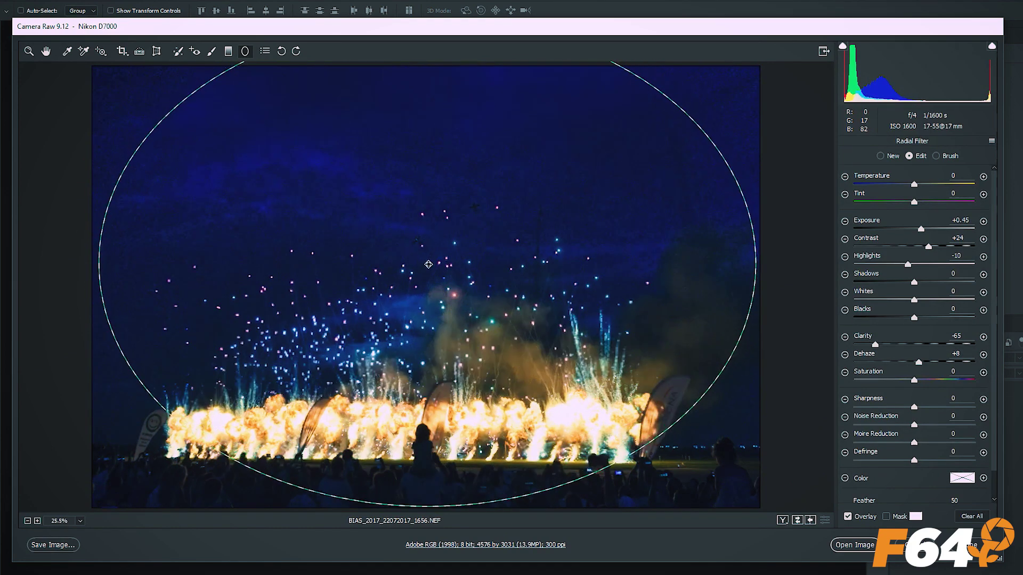
key(y)
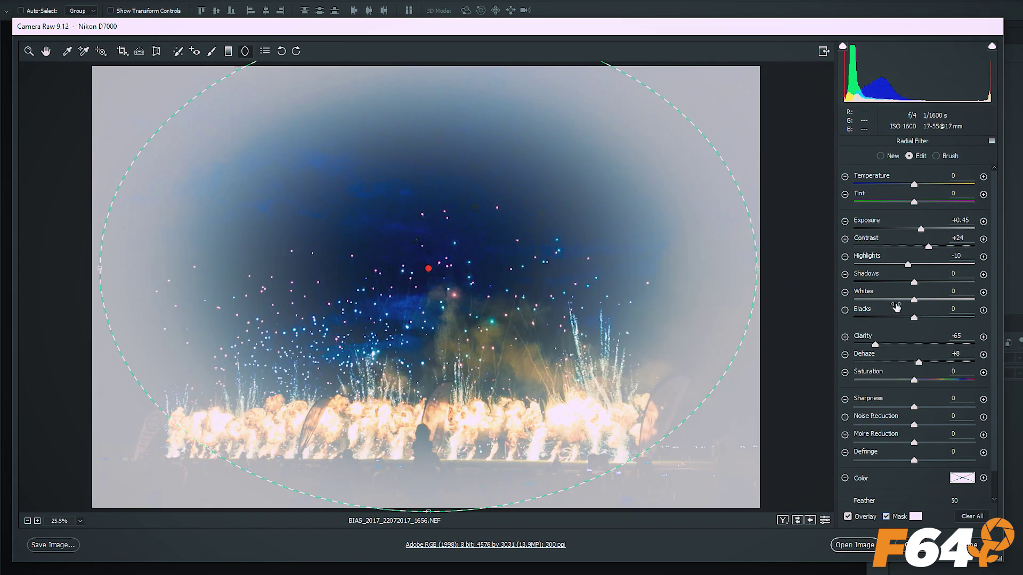
- Brighten the area outside the ellipse to Exposure +2.75, then bring up Camera Raw Preferences
drag(933, 230, 955, 229)
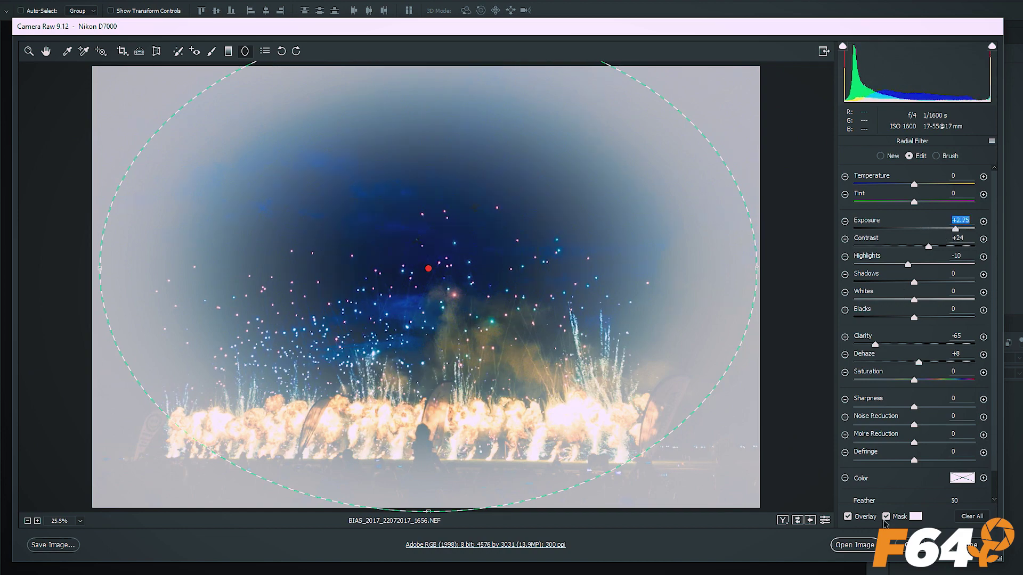
click(885, 517)
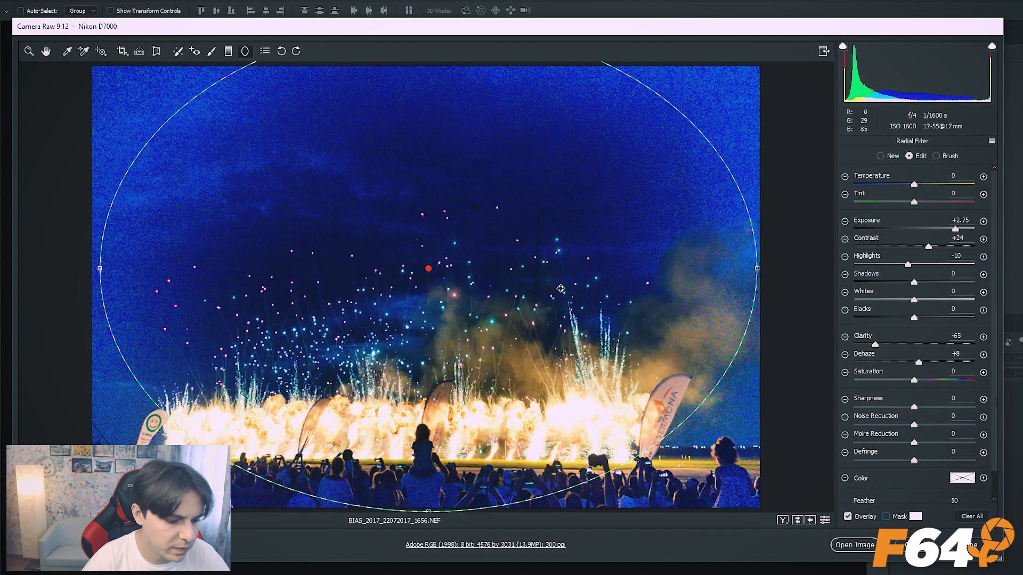
click(264, 51)
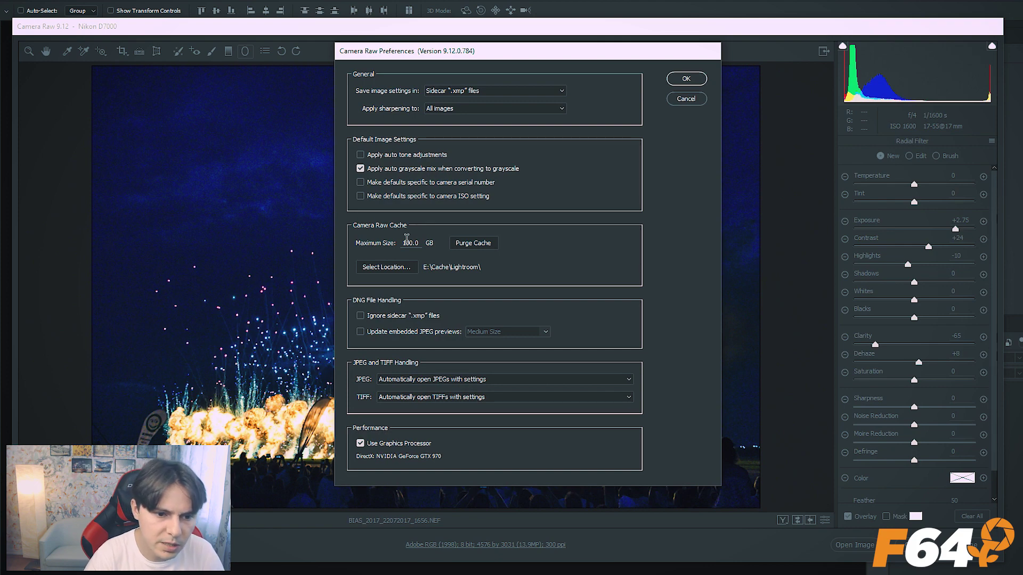
- Close Preferences and rotate the photo through portrait back to upright 4576×3031 landscape
click(687, 79)
click(282, 52)
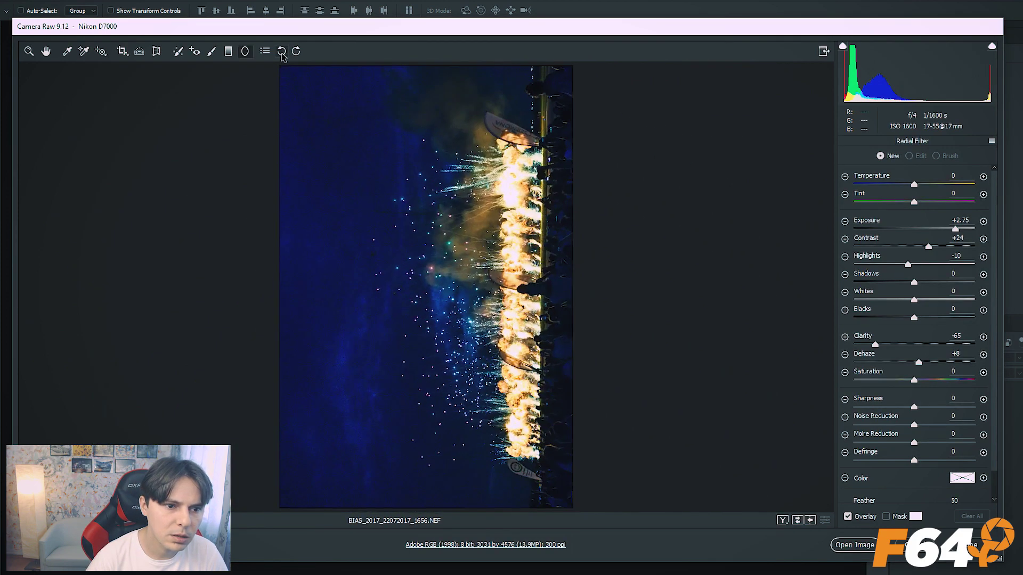
click(281, 51)
click(282, 52)
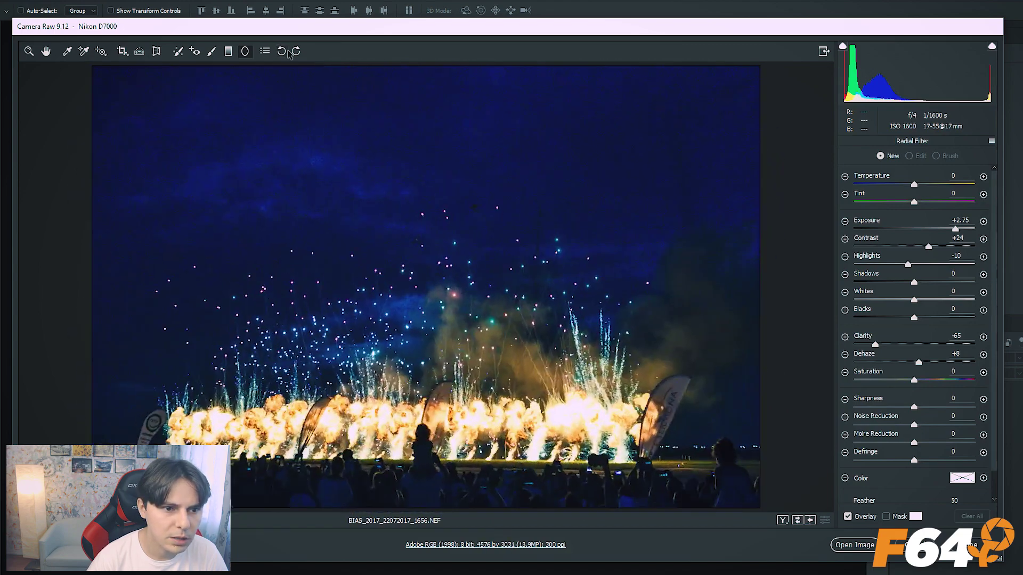
click(295, 52)
click(282, 52)
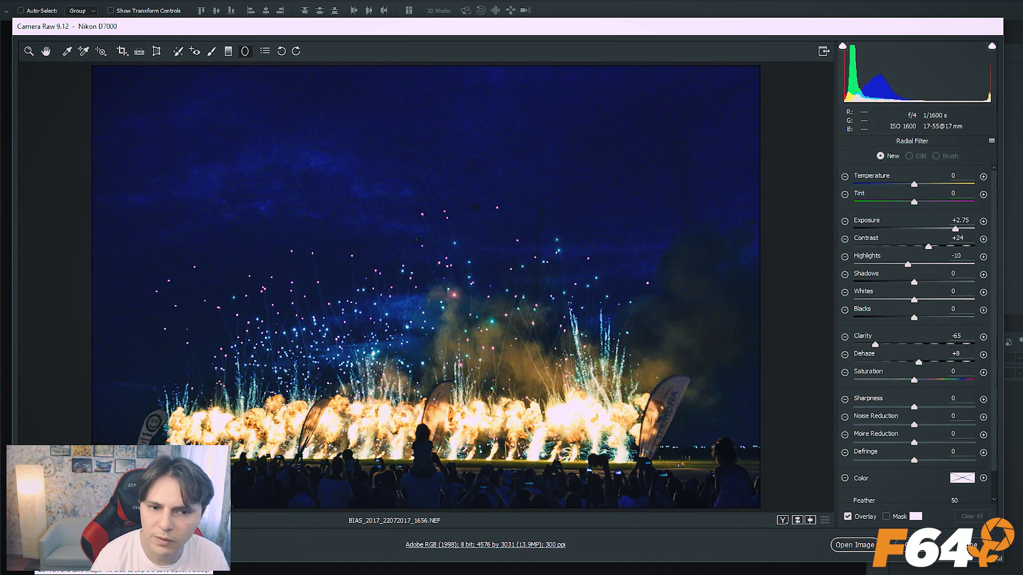
click(51, 545)
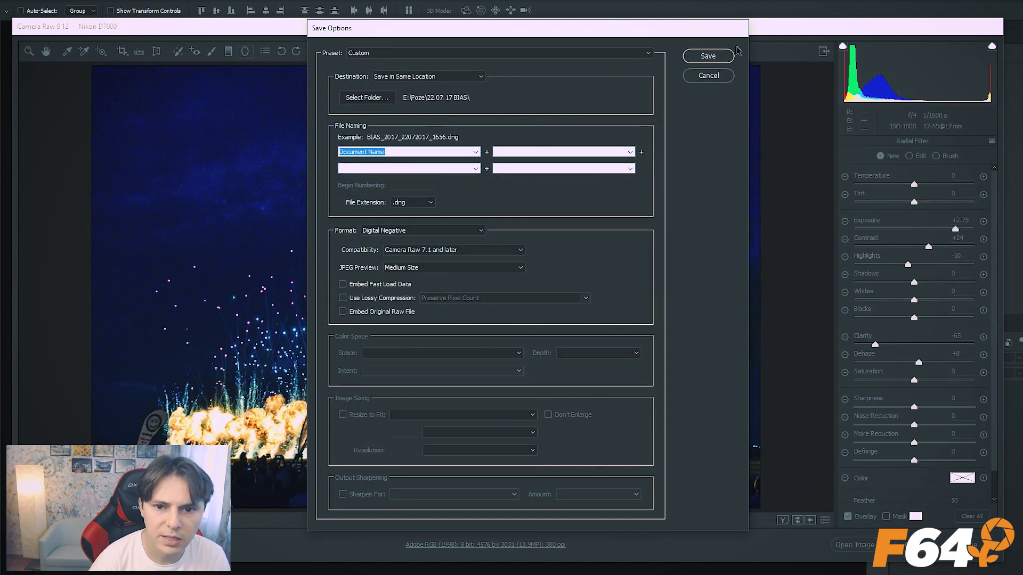
click(726, 57)
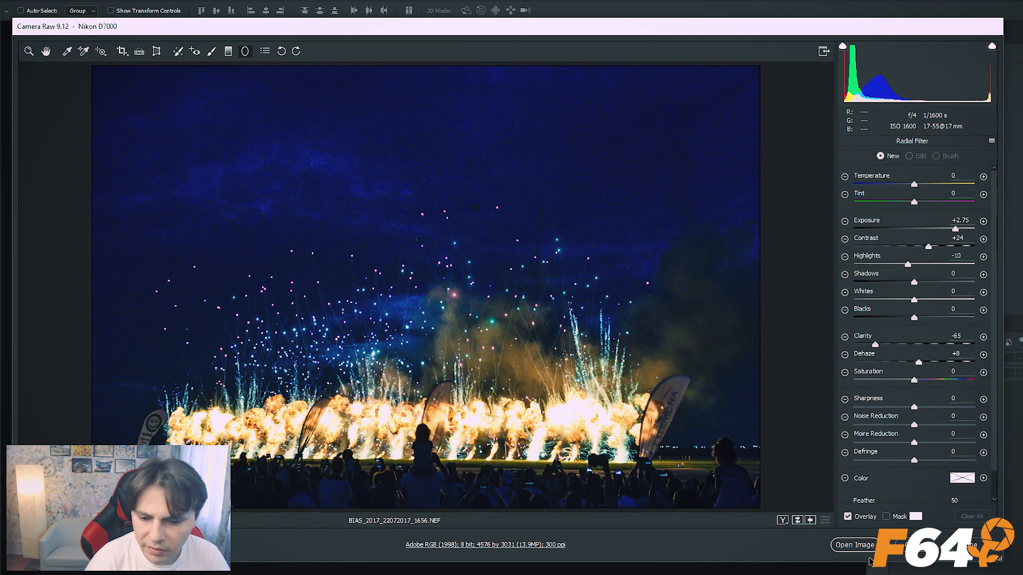
- Use Alt, then Shift, to switch the button to Open Object and send the photo to Photoshop
key(alt)
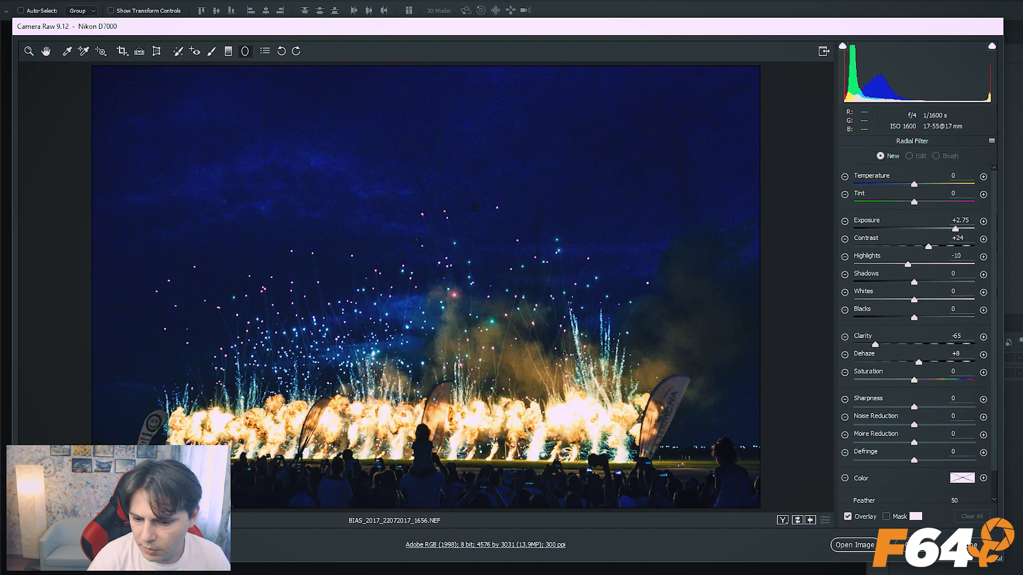
key(alt)
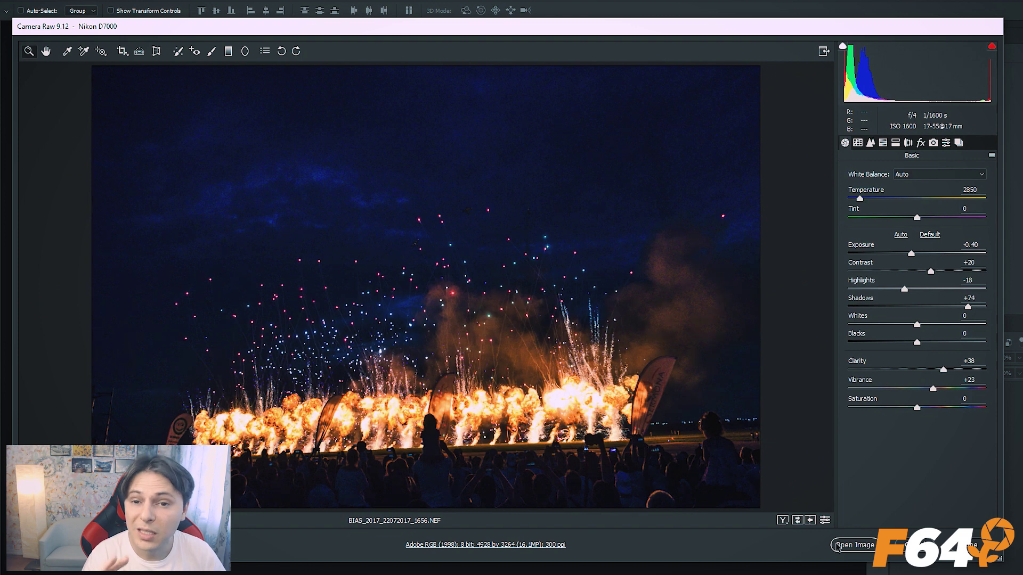
key(shift)
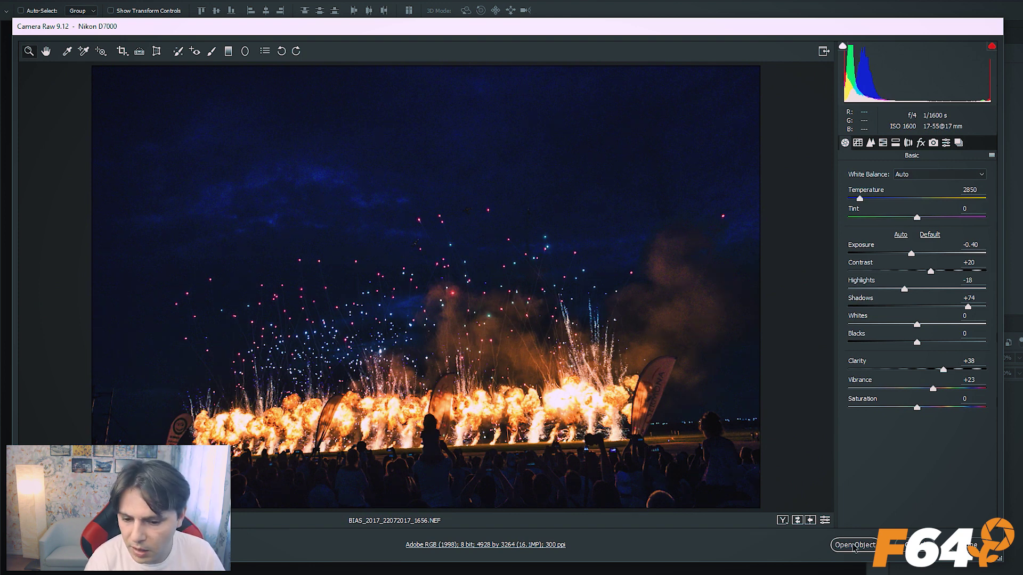
shift+click(853, 547)
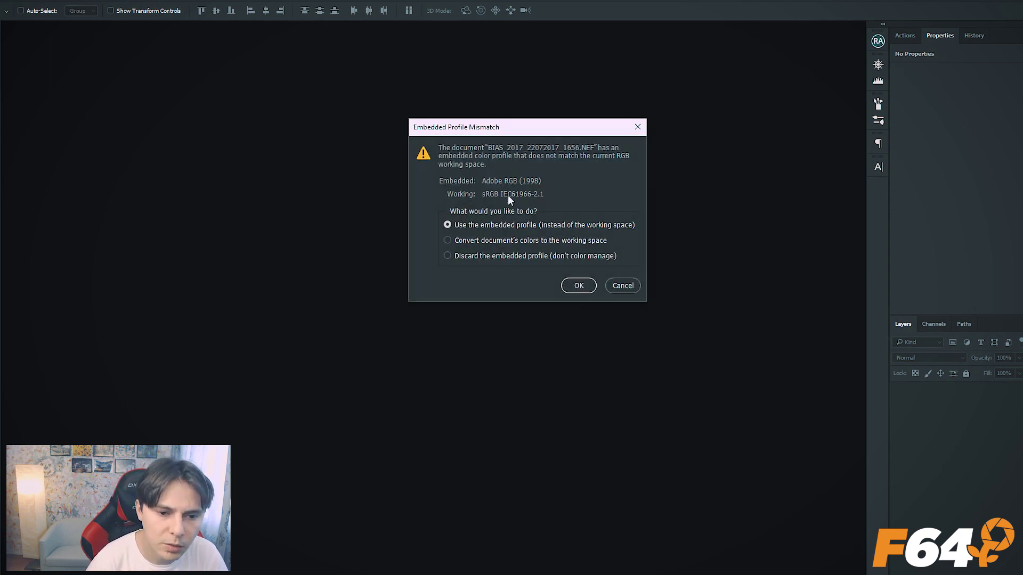
- Keep the embedded Adobe RGB (1998) profile, dismiss New Library, and raise the smart object's exposure to +2.90
click(575, 286)
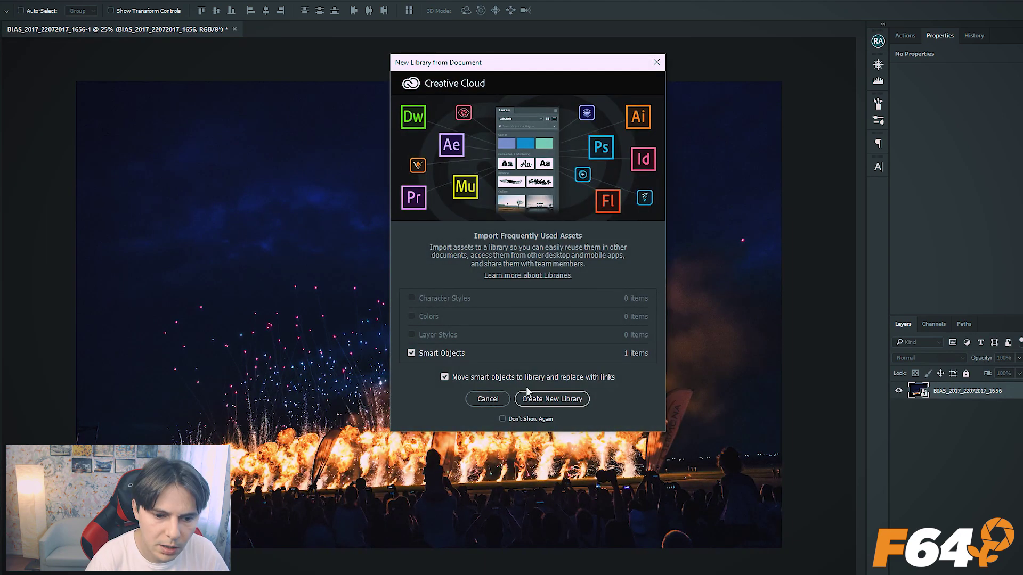
click(524, 398)
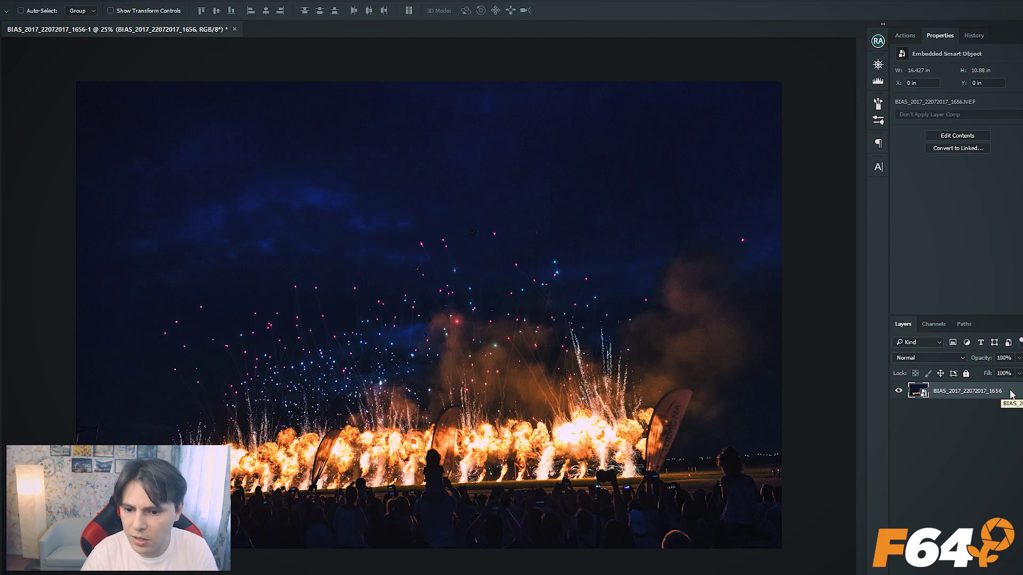
double_click(919, 393)
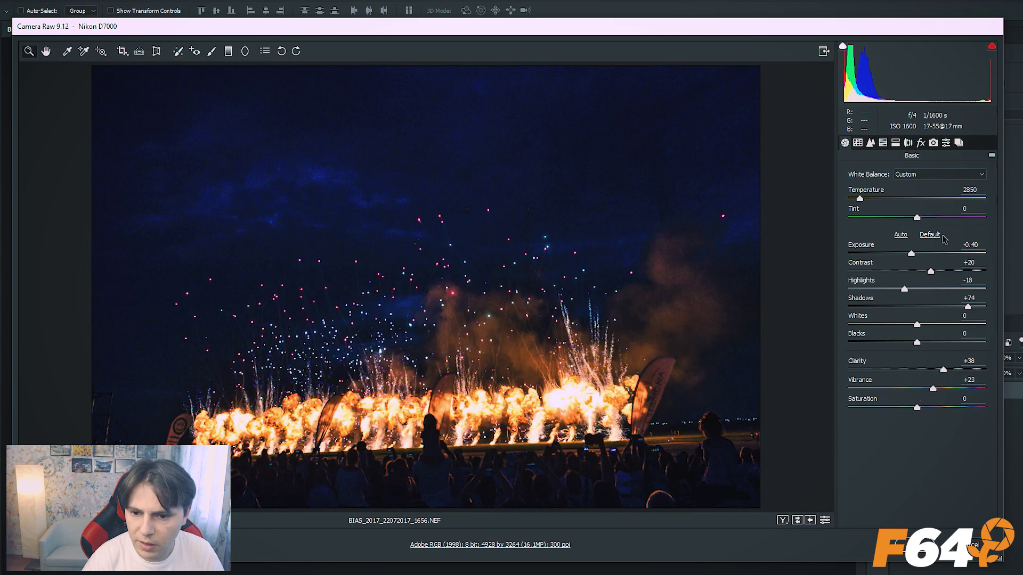
drag(910, 253, 957, 253)
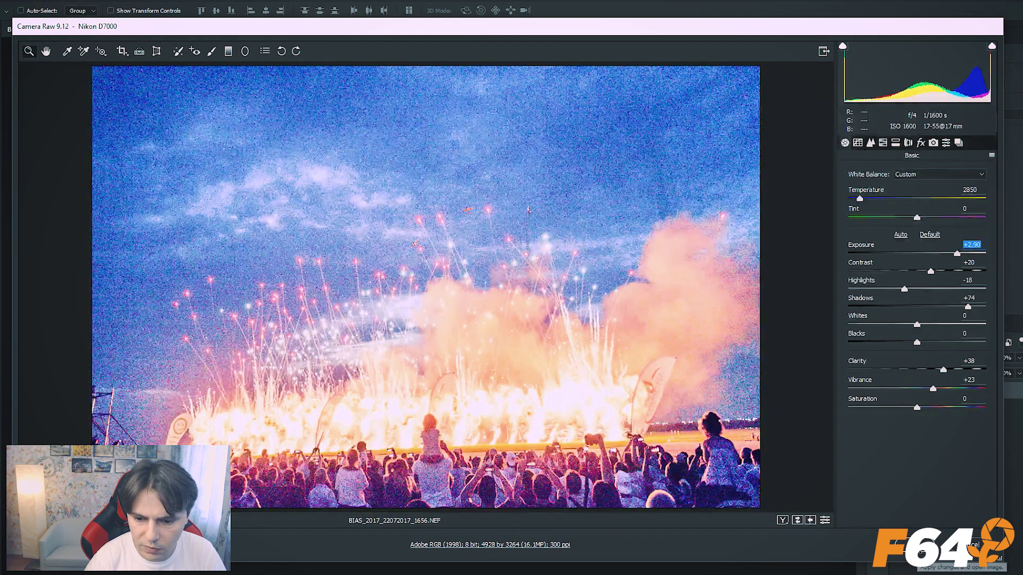
key(Return)
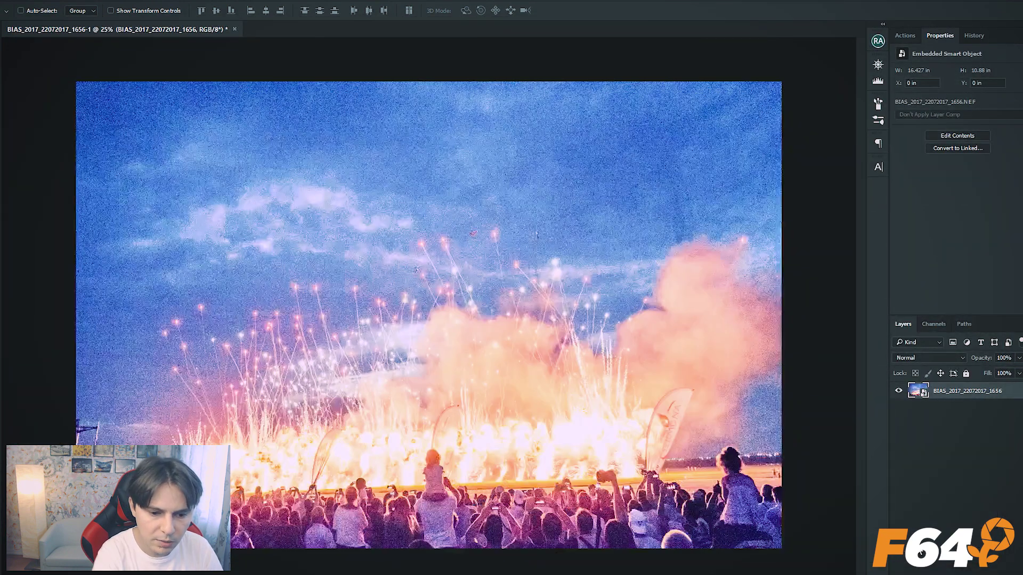
- Lower the smart object's Camera Raw exposure to -0.10 and apply it
double_click(917, 390)
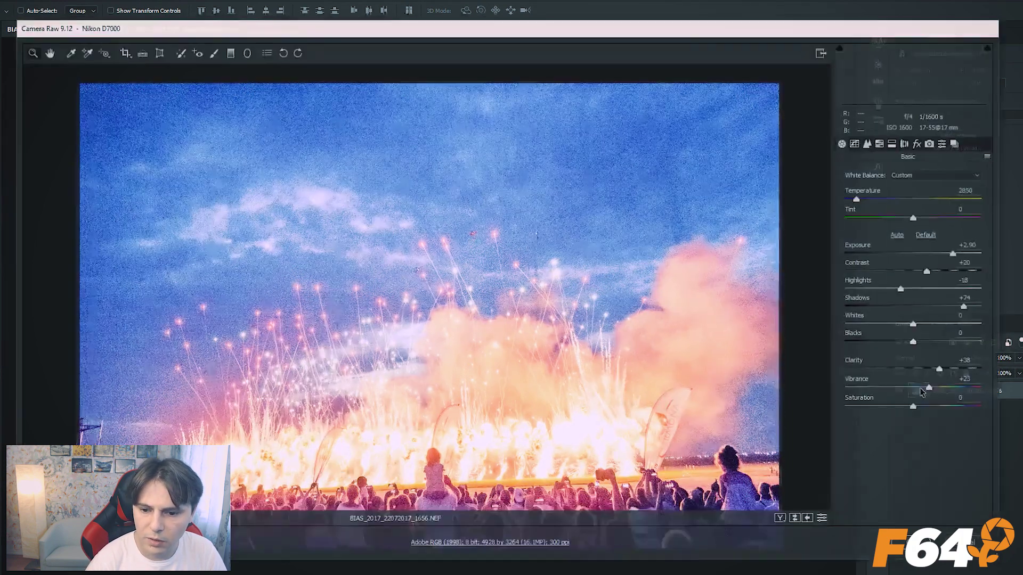
click(916, 255)
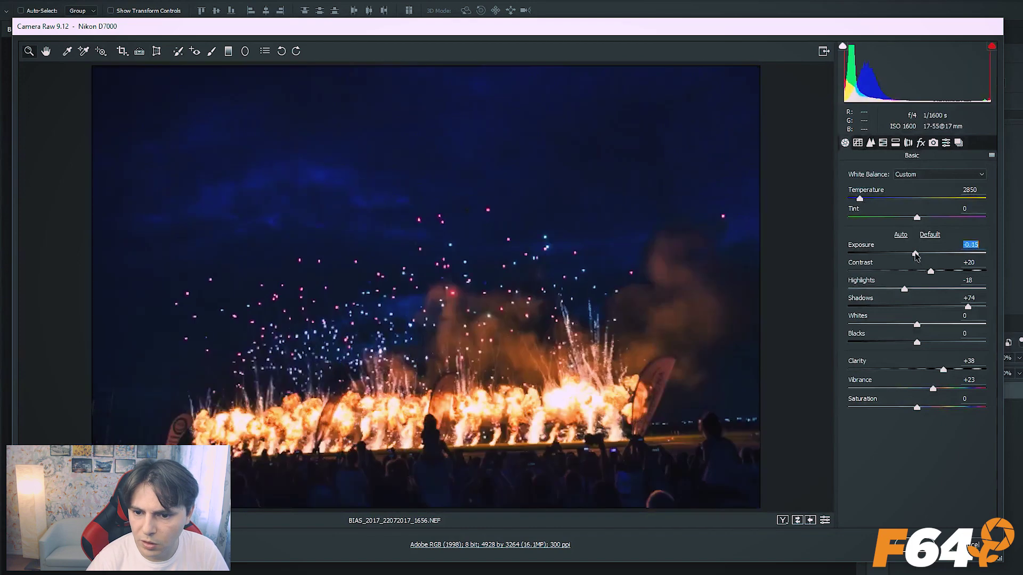
key(Return)
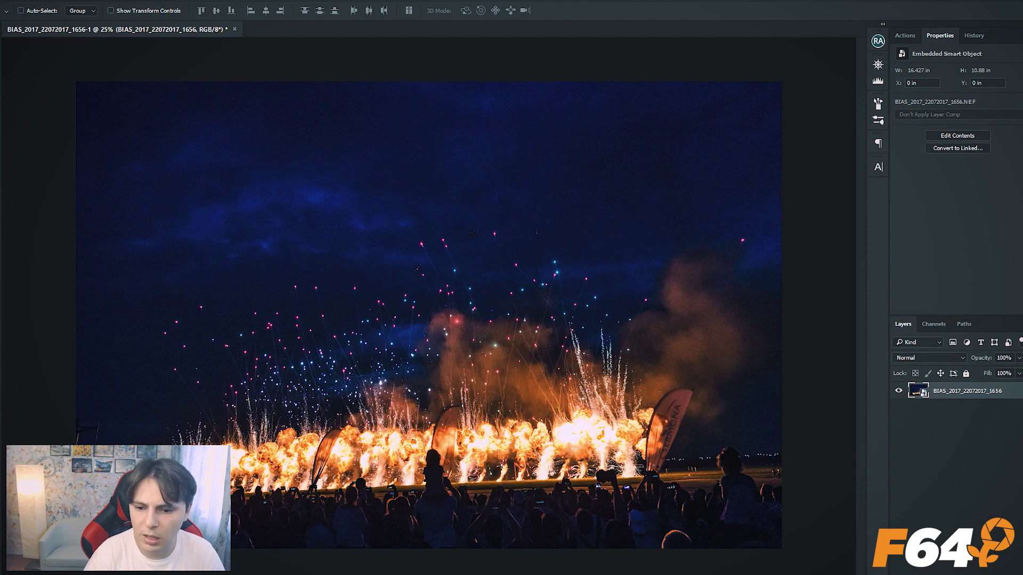
- Inspect the smart object's Lens Corrections profile settings in Camera Raw, then close it
double_click(924, 393)
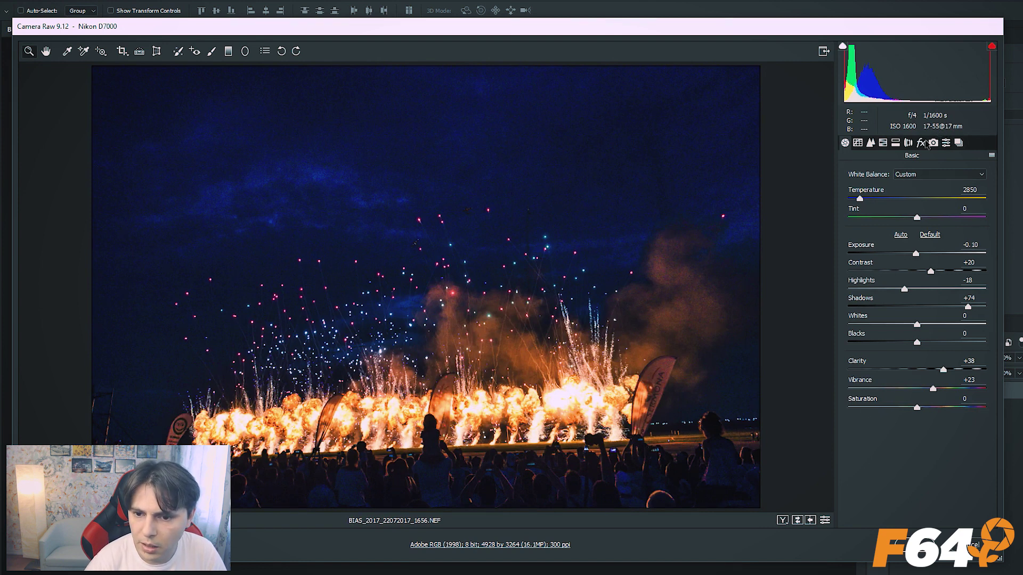
click(908, 144)
click(852, 173)
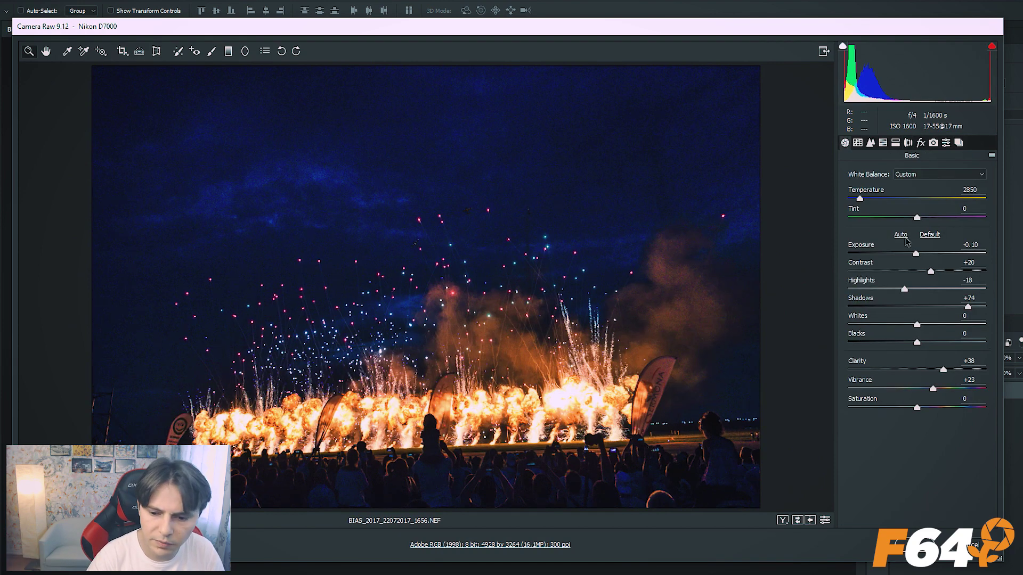
click(935, 548)
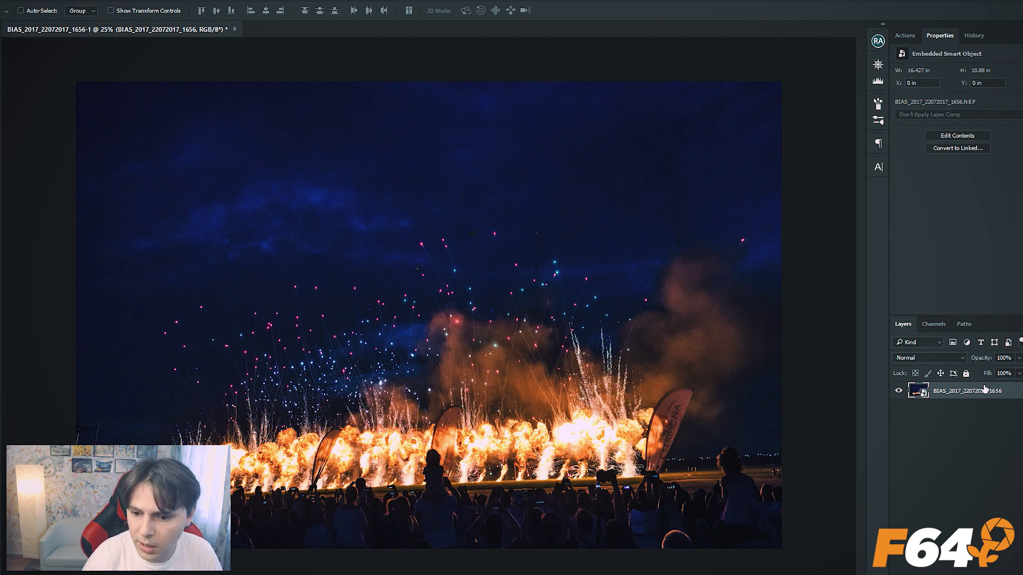
- Rasterize the fireworks layer, then try Highlights +52, Shadows +31 and Clarity in Camera Raw Filter without keeping them
right_click(984, 389)
click(852, 264)
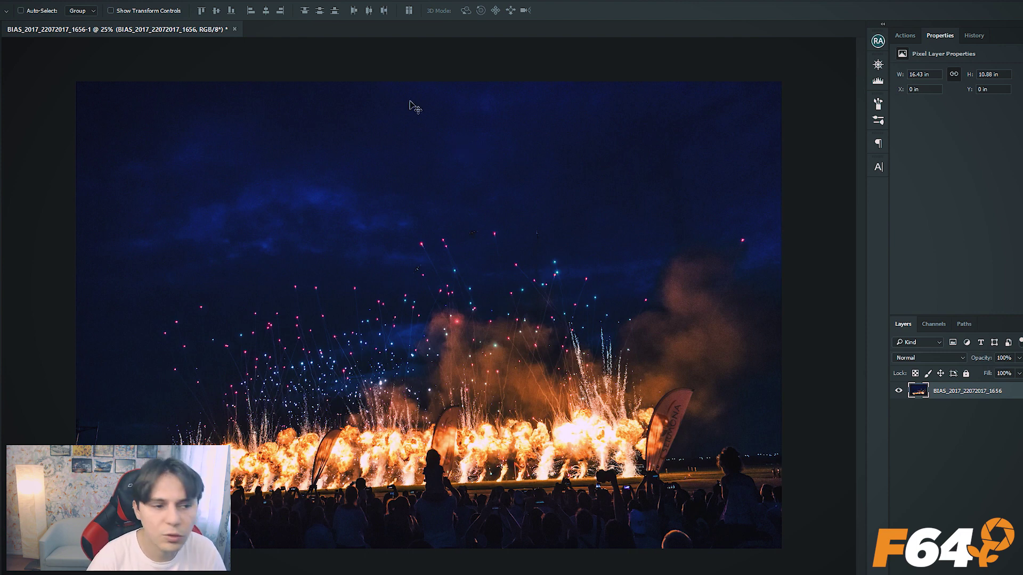
click(156, 1)
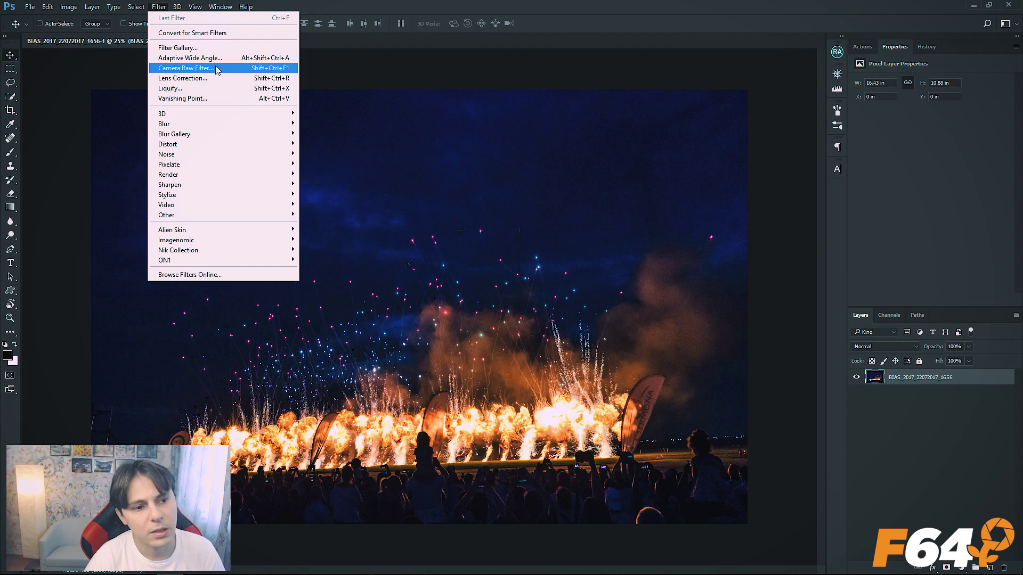
click(217, 69)
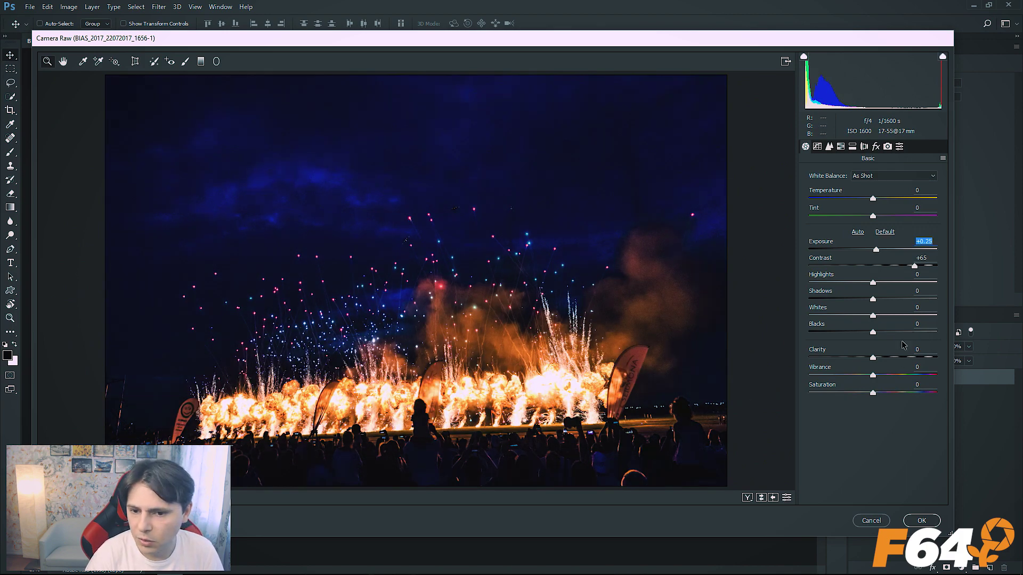
mouse_move(873, 281)
mouse_down()
mouse_move(906, 282)
mouse_move(900, 290)
mouse_up()
drag(873, 357, 908, 358)
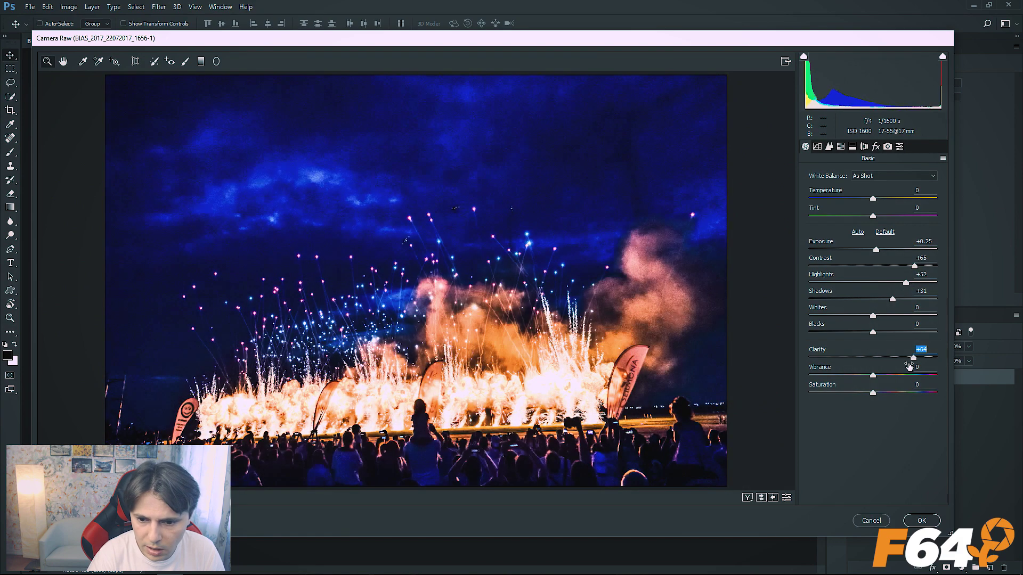
click(921, 520)
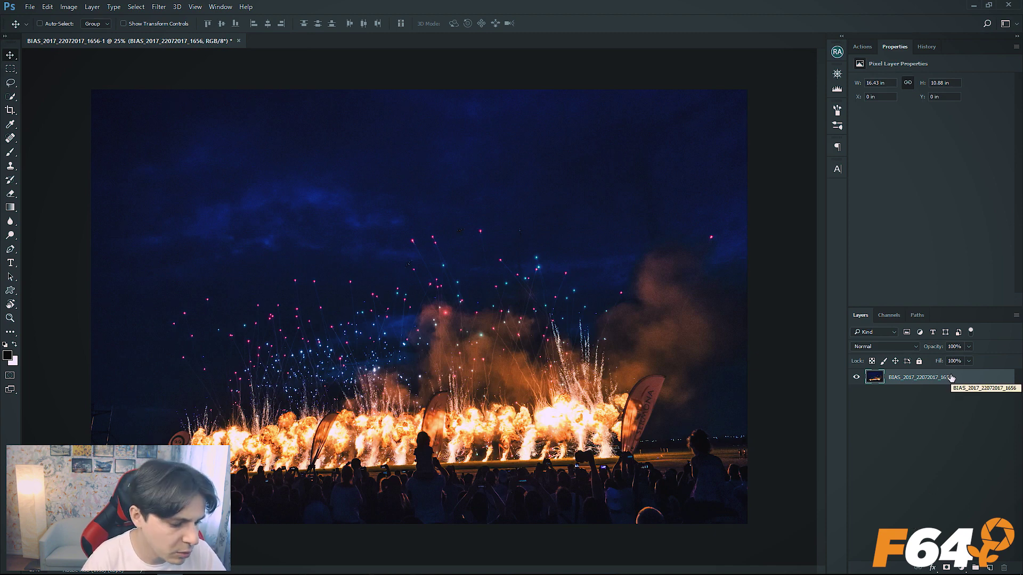
key(ctrl+j)
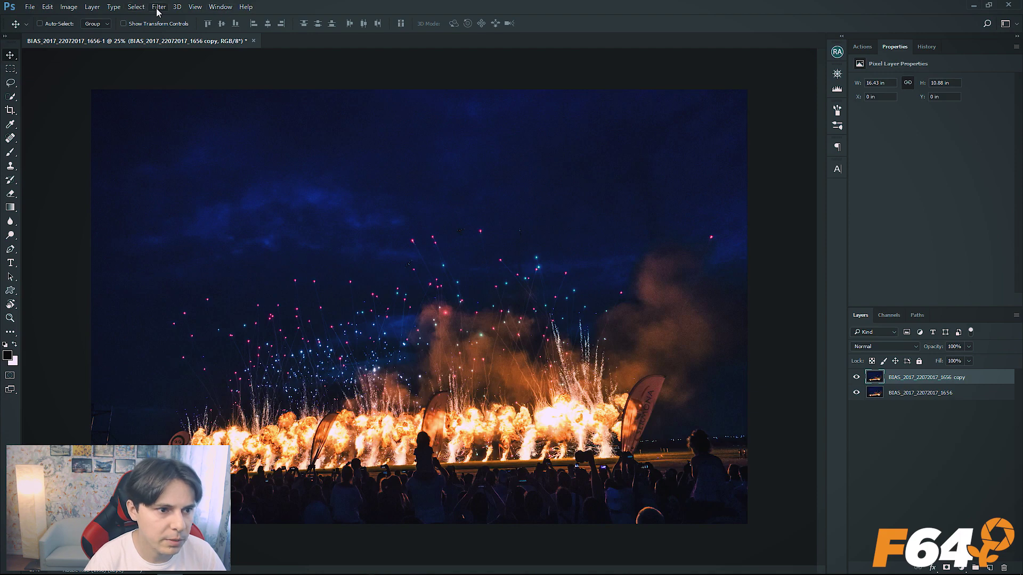
click(158, 6)
click(176, 75)
drag(872, 248, 884, 248)
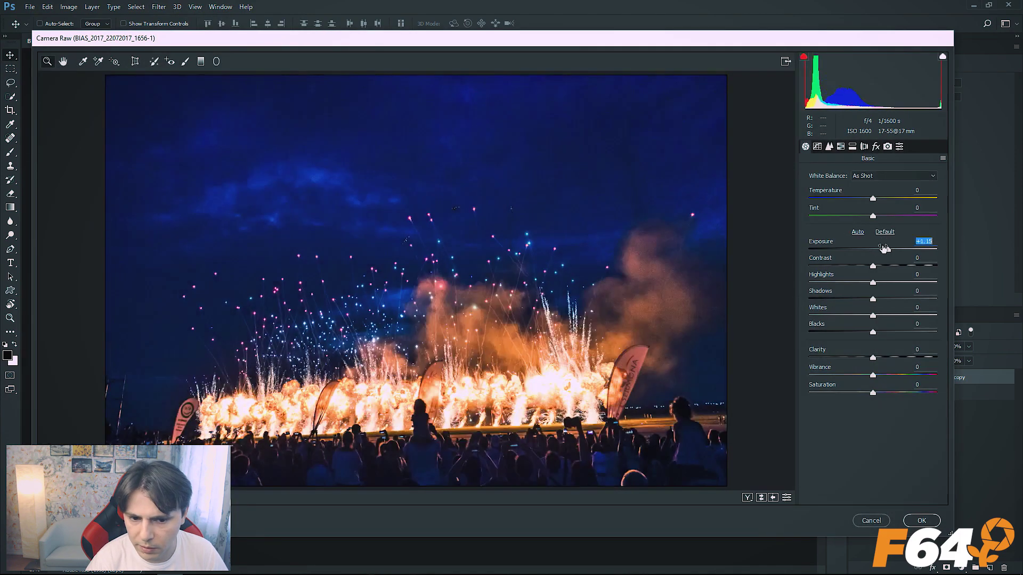
drag(901, 353, 906, 356)
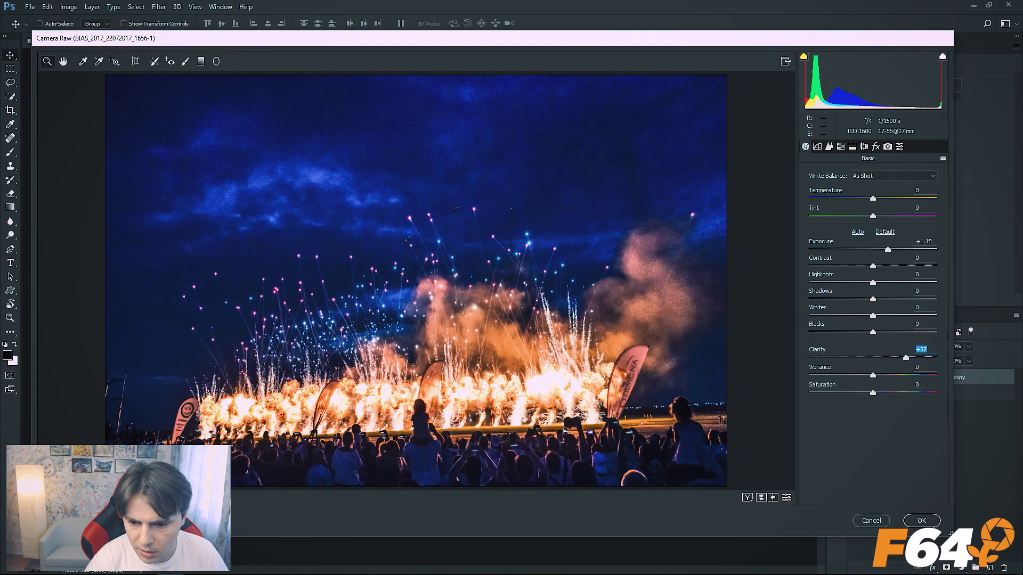
key(Return)
click(857, 379)
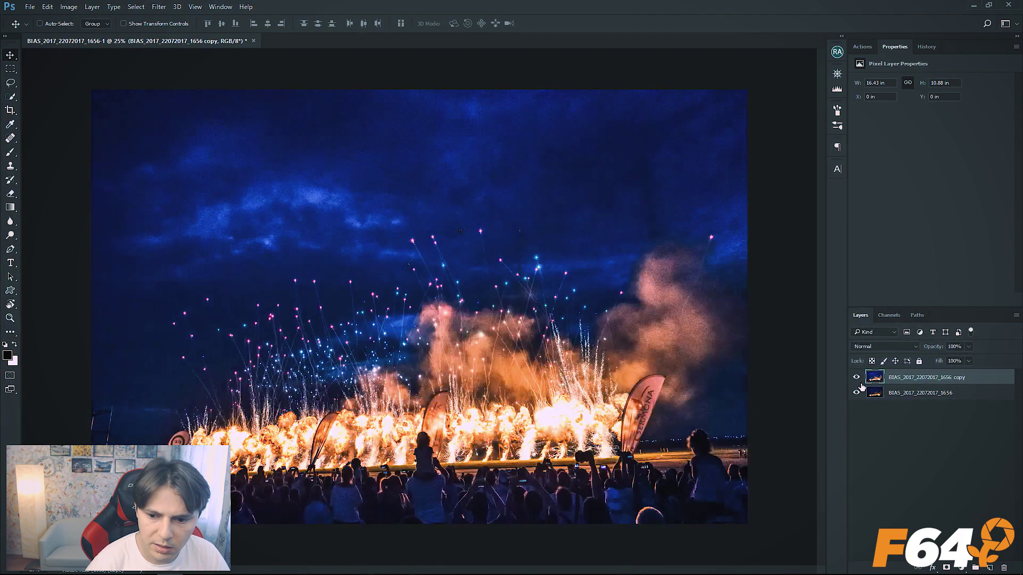
click(857, 377)
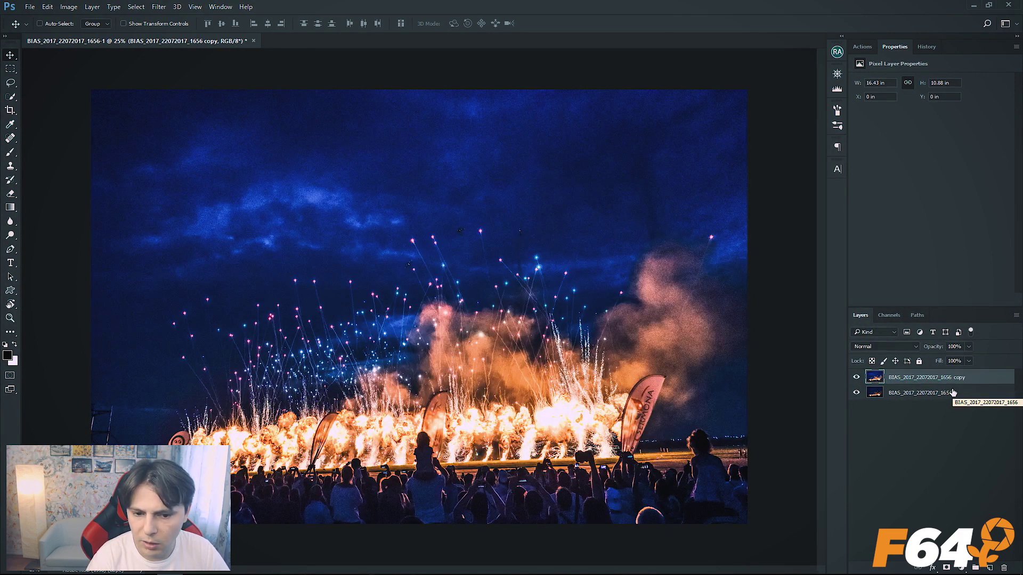
key(4)
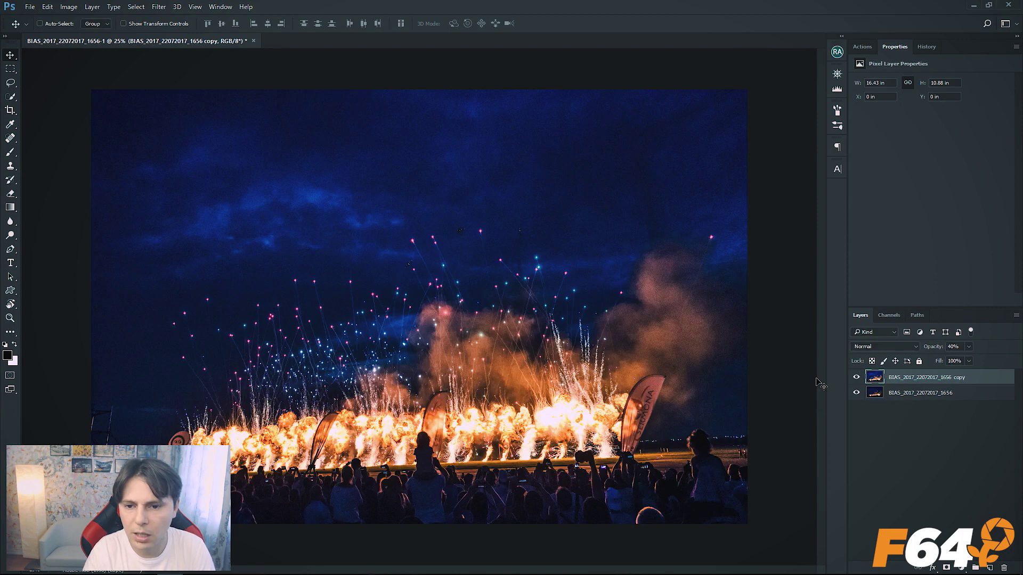
key(Delete)
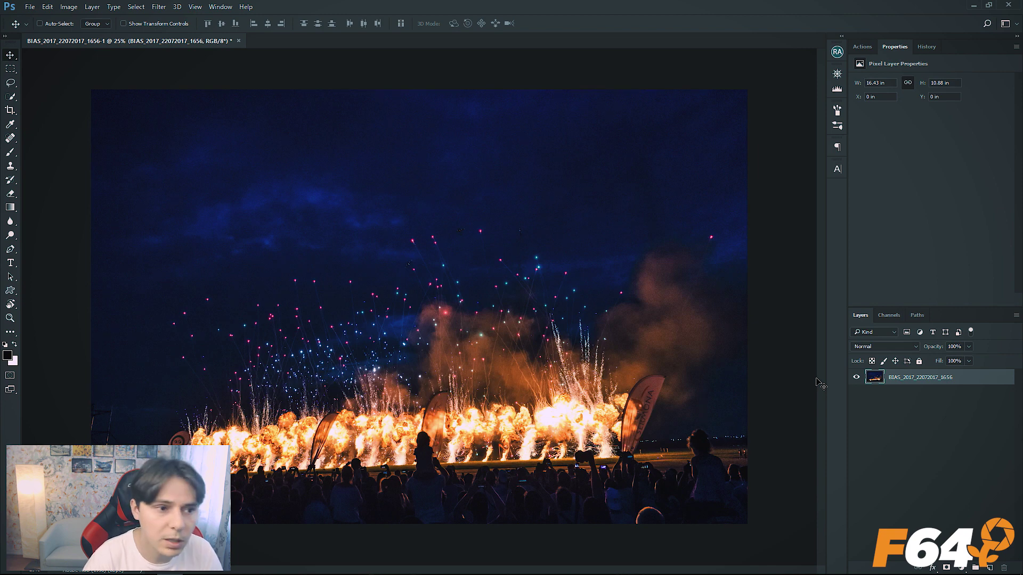
- Convert the layer to a smart object and apply Camera Raw Filter: Exposure +2.00, Contrast +28, more Clarity
right_click(999, 381)
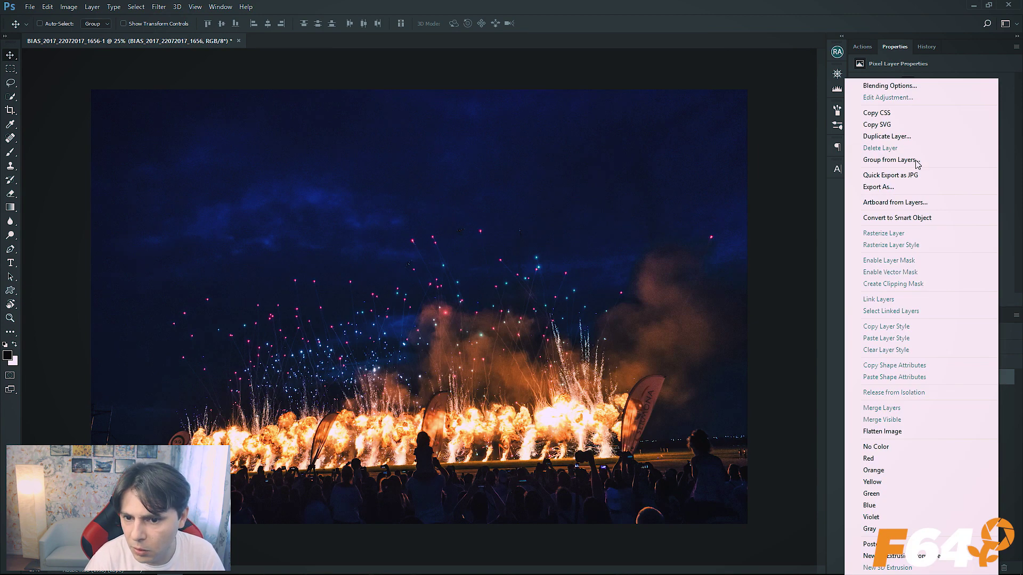
click(933, 219)
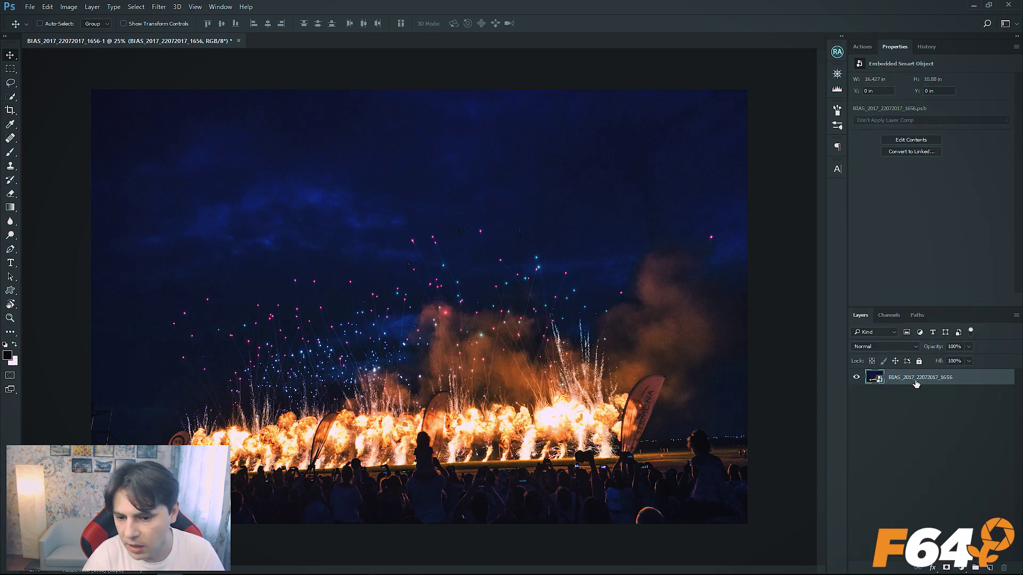
click(159, 7)
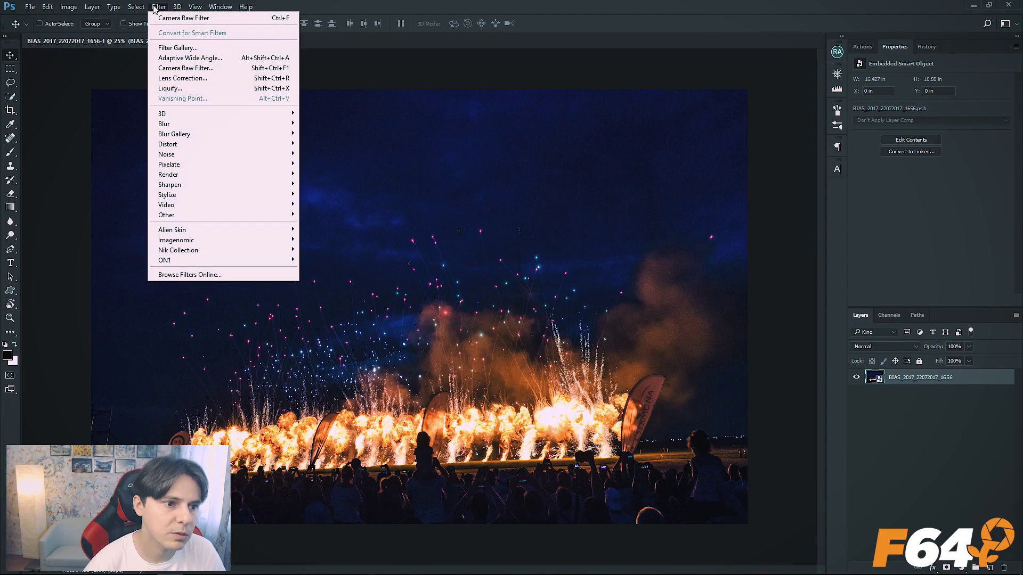
click(182, 66)
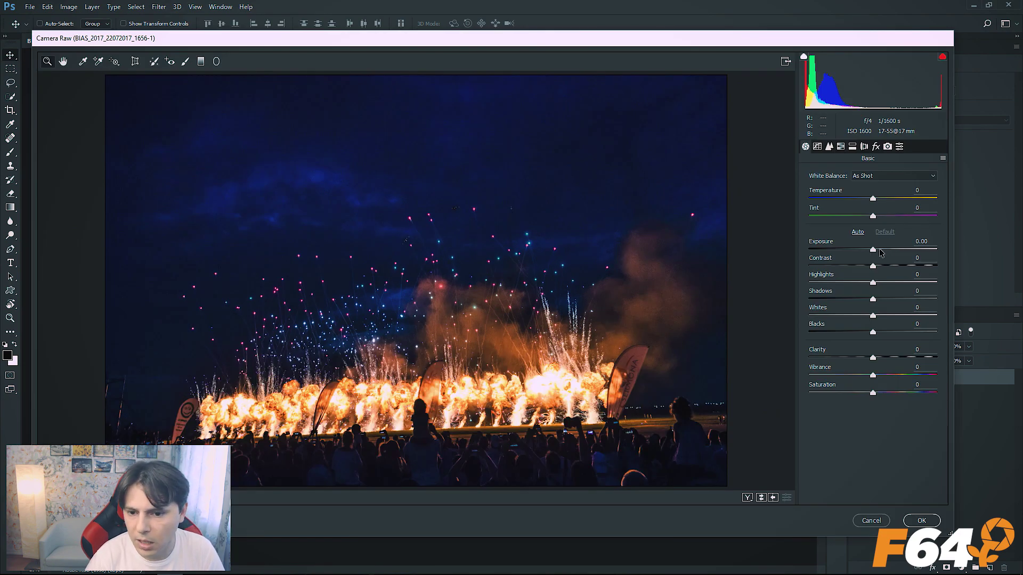
text(2)
key(Return)
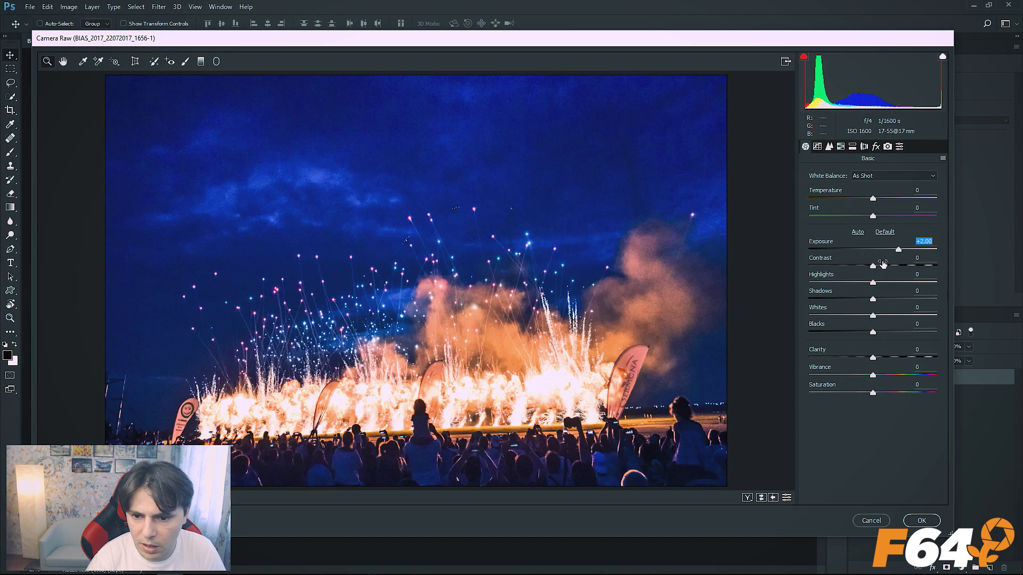
drag(883, 264, 891, 266)
drag(872, 357, 890, 365)
click(921, 521)
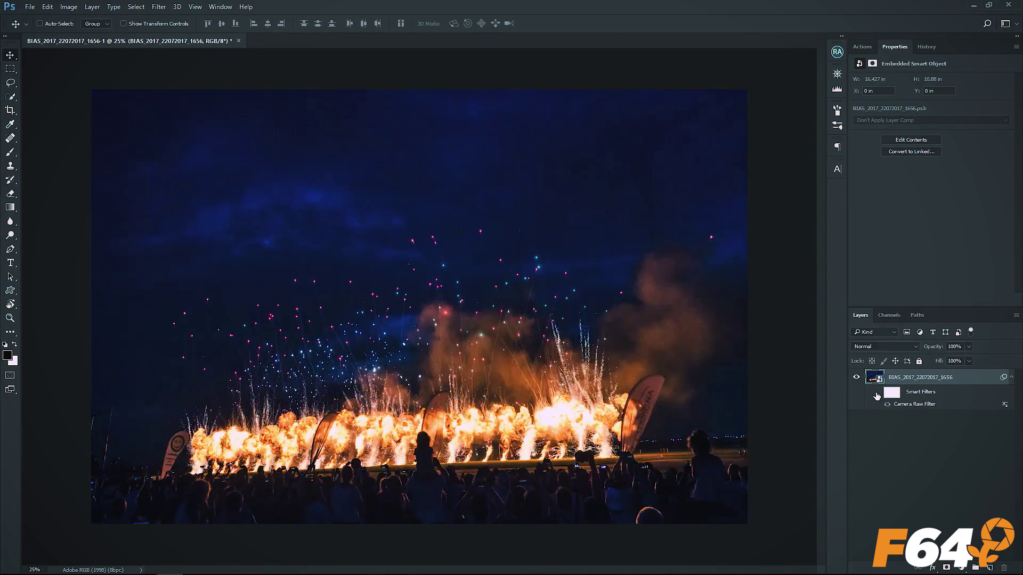
- Reopen the Camera Raw smart filter and lower Contrast to +26
click(889, 395)
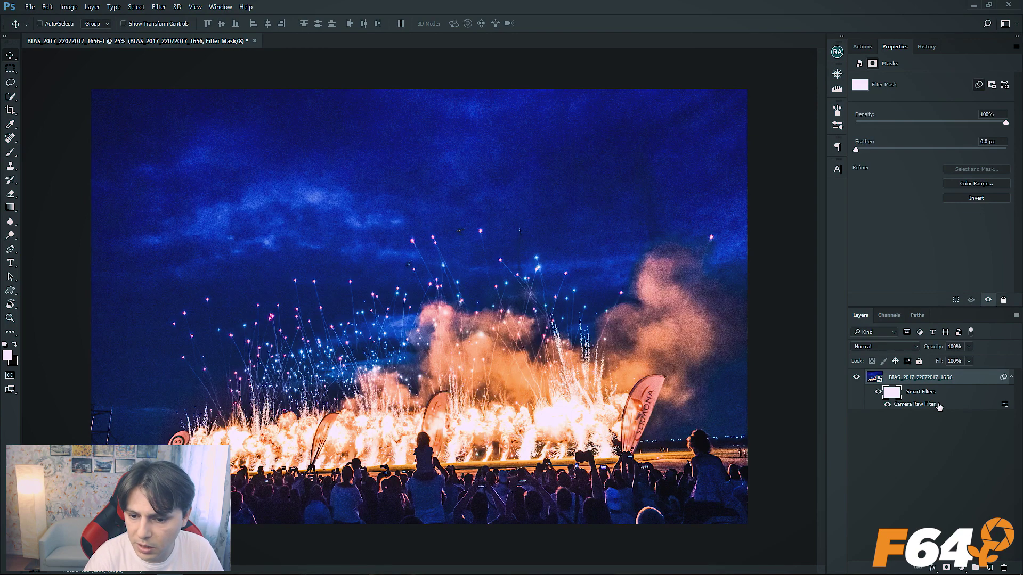
double_click(914, 404)
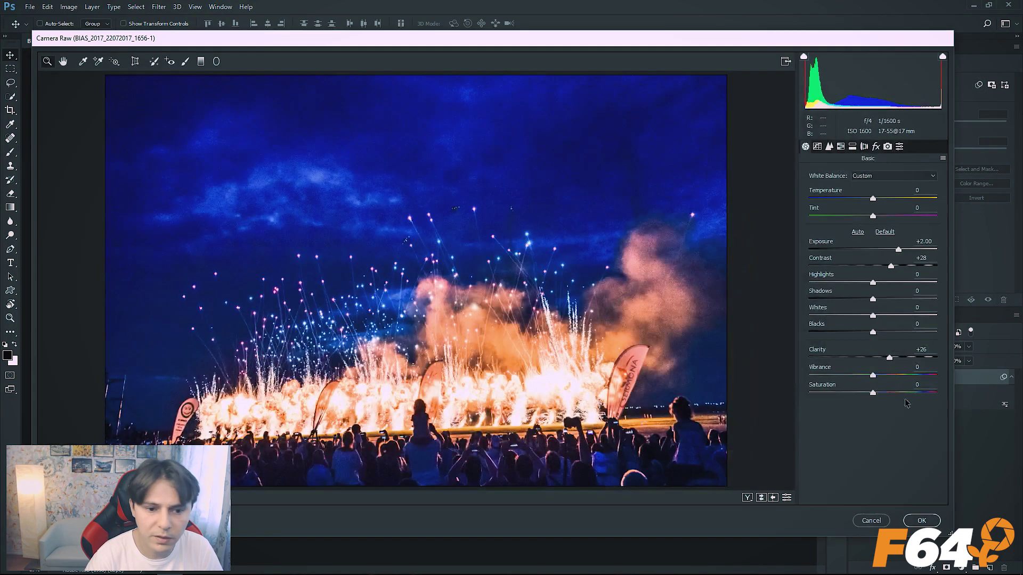
click(921, 258)
key(Down)
key(Down)
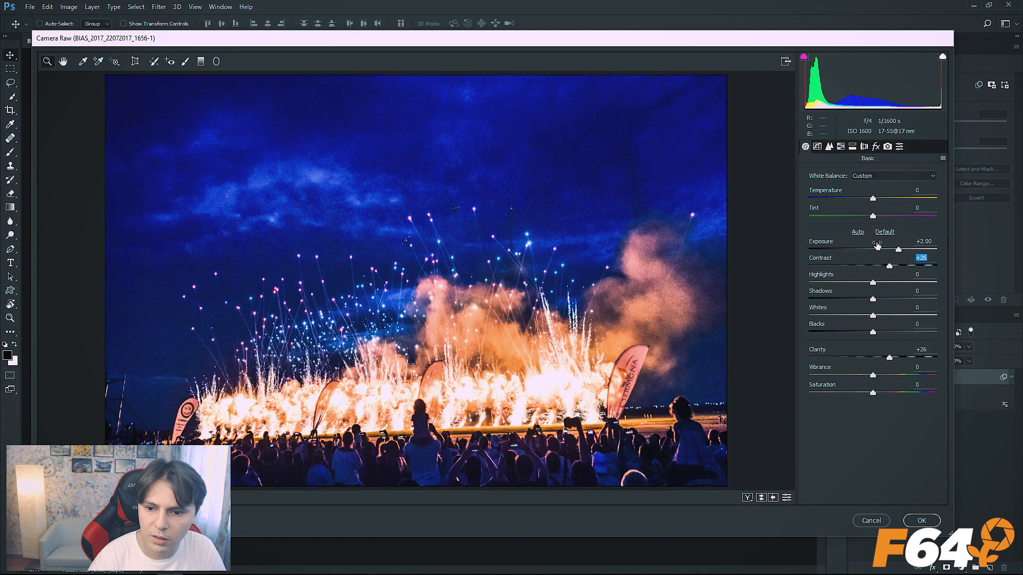
click(921, 520)
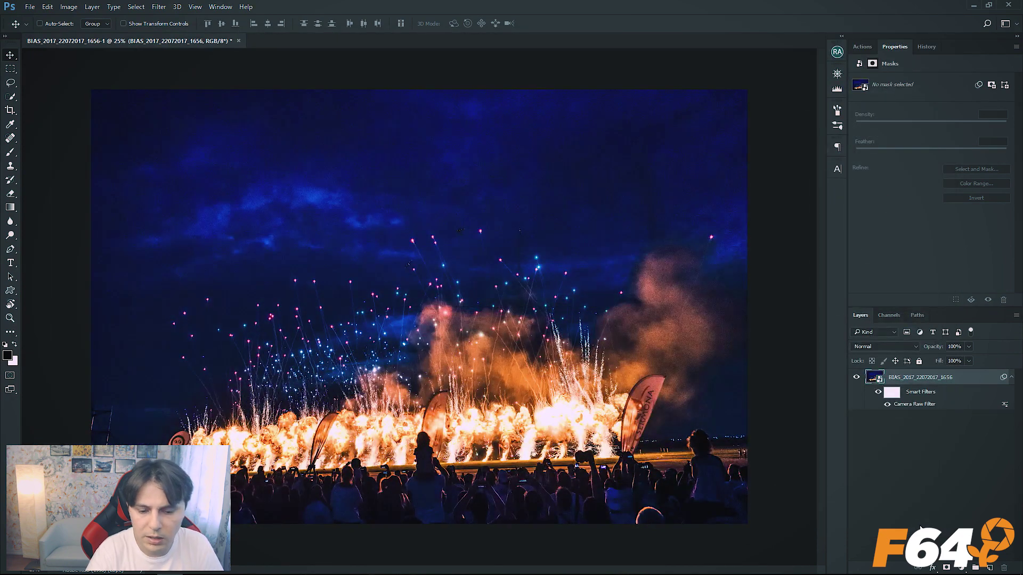